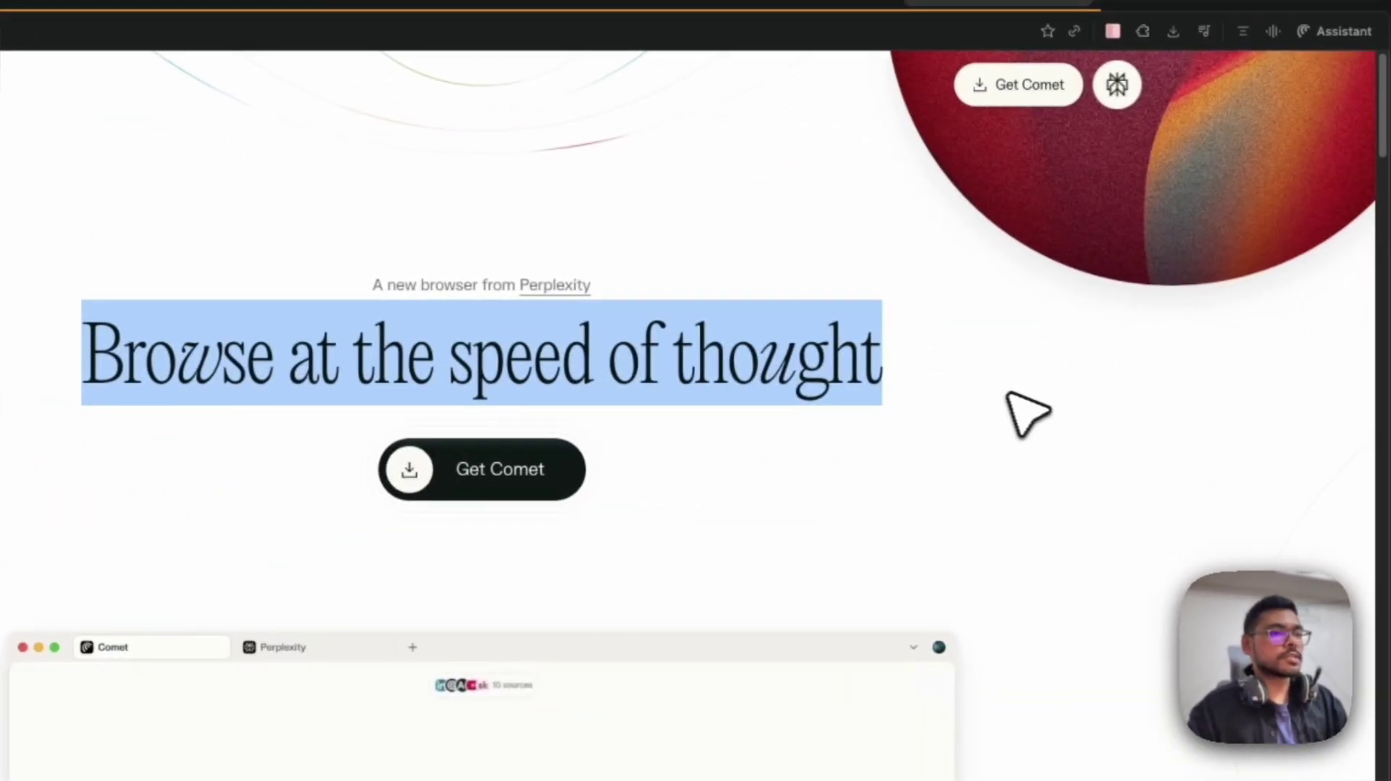
Highlight the 'Browse at the speed of thought' headline on the Comet page
left_click(1019, 348)
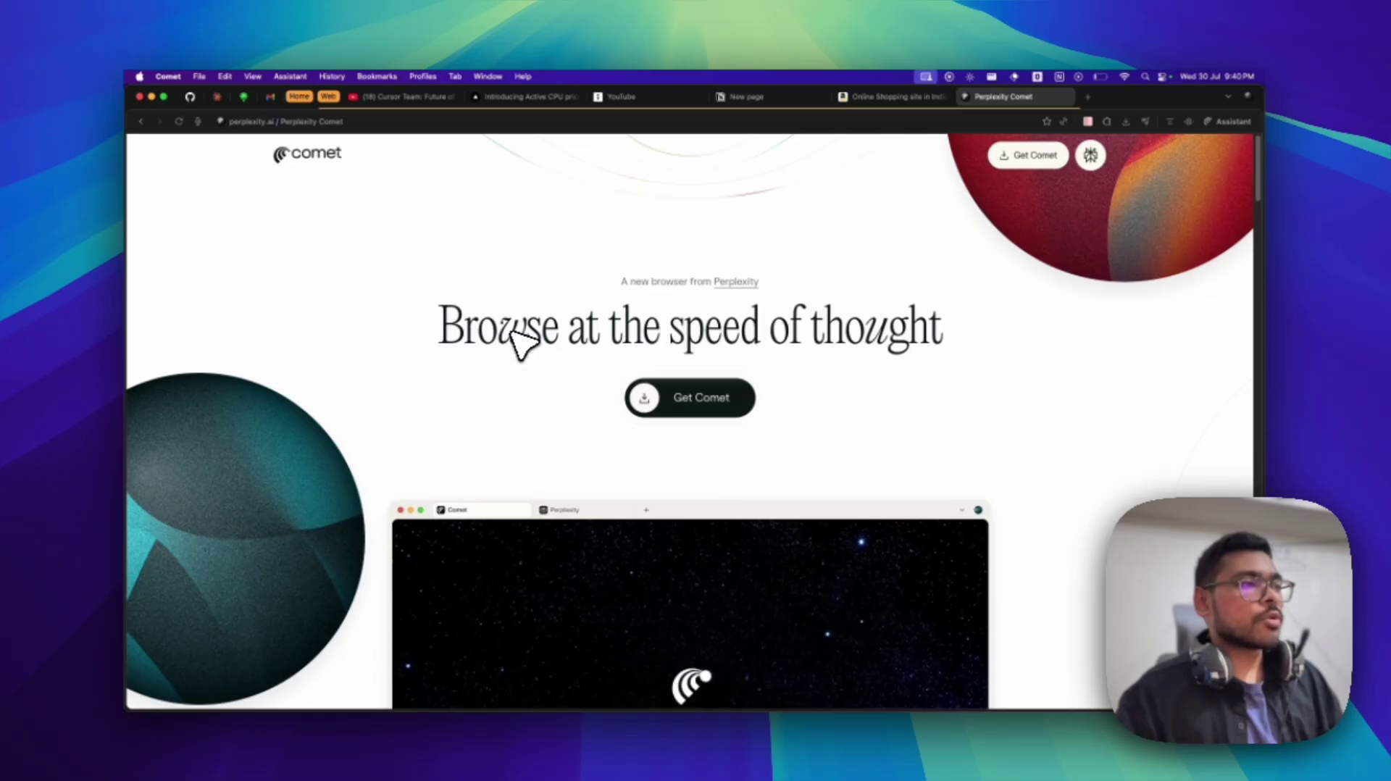
left_click_drag(643, 330, 850, 352)
left_click(884, 368)
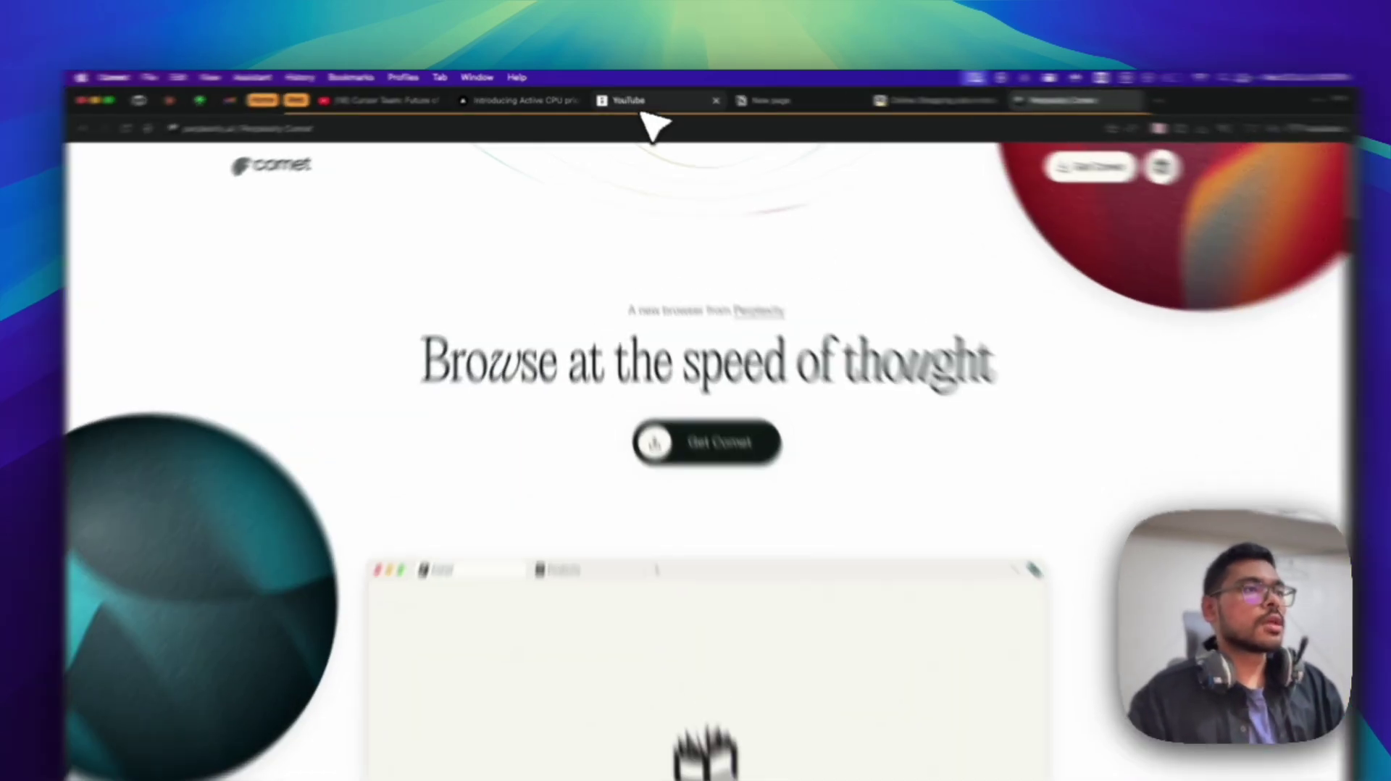
On the tldraw board, point out the Arc Browser logo, the Comet Browser box and its incoming arrow
left_click(621, 96)
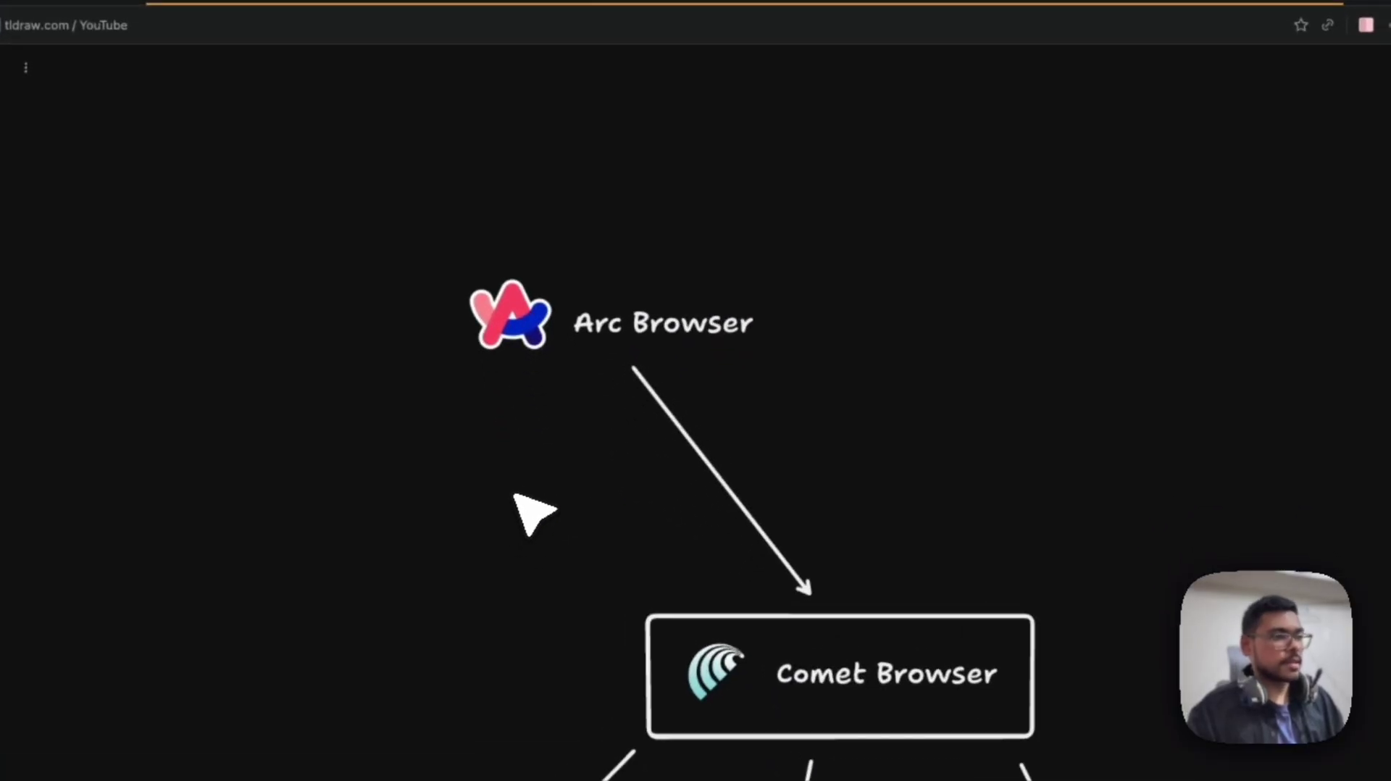
left_click_drag(383, 220, 906, 406)
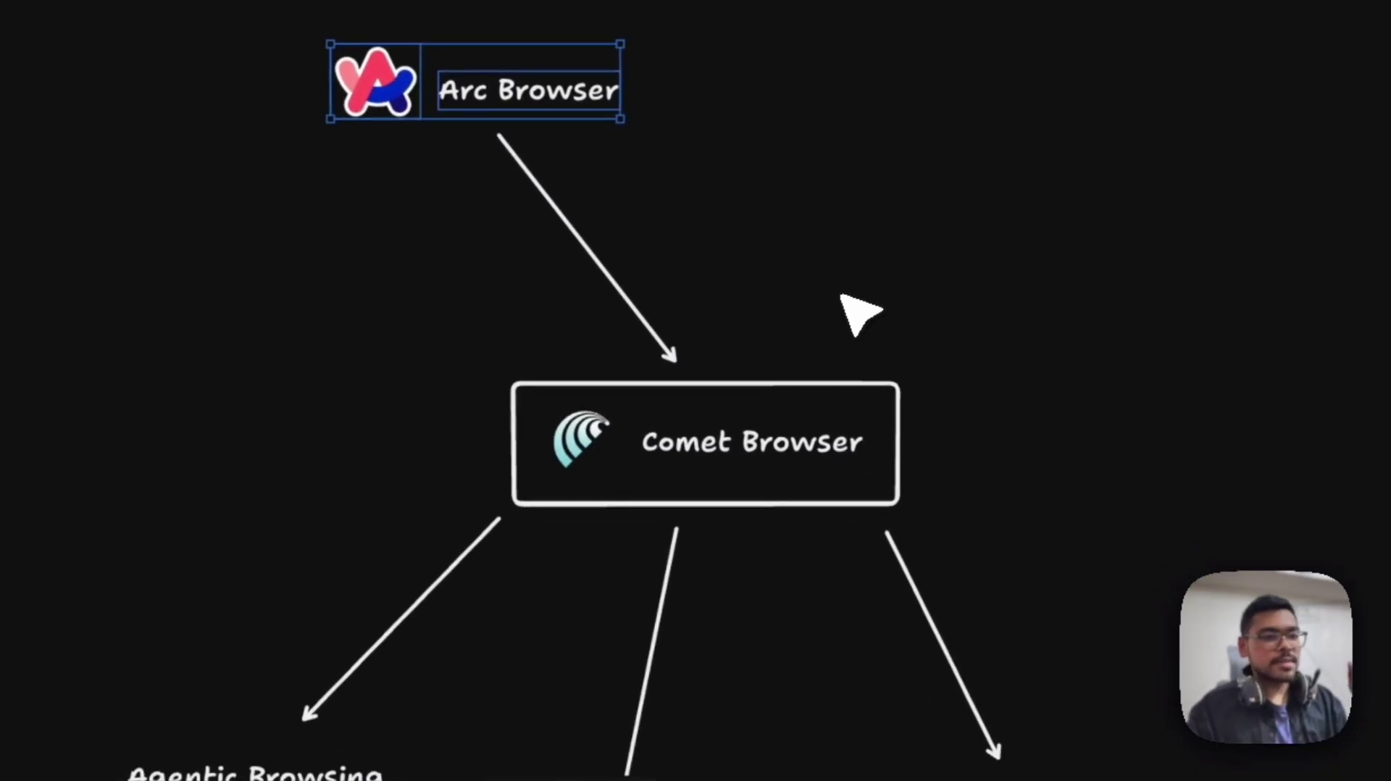
left_click(500, 404)
left_click(1108, 619)
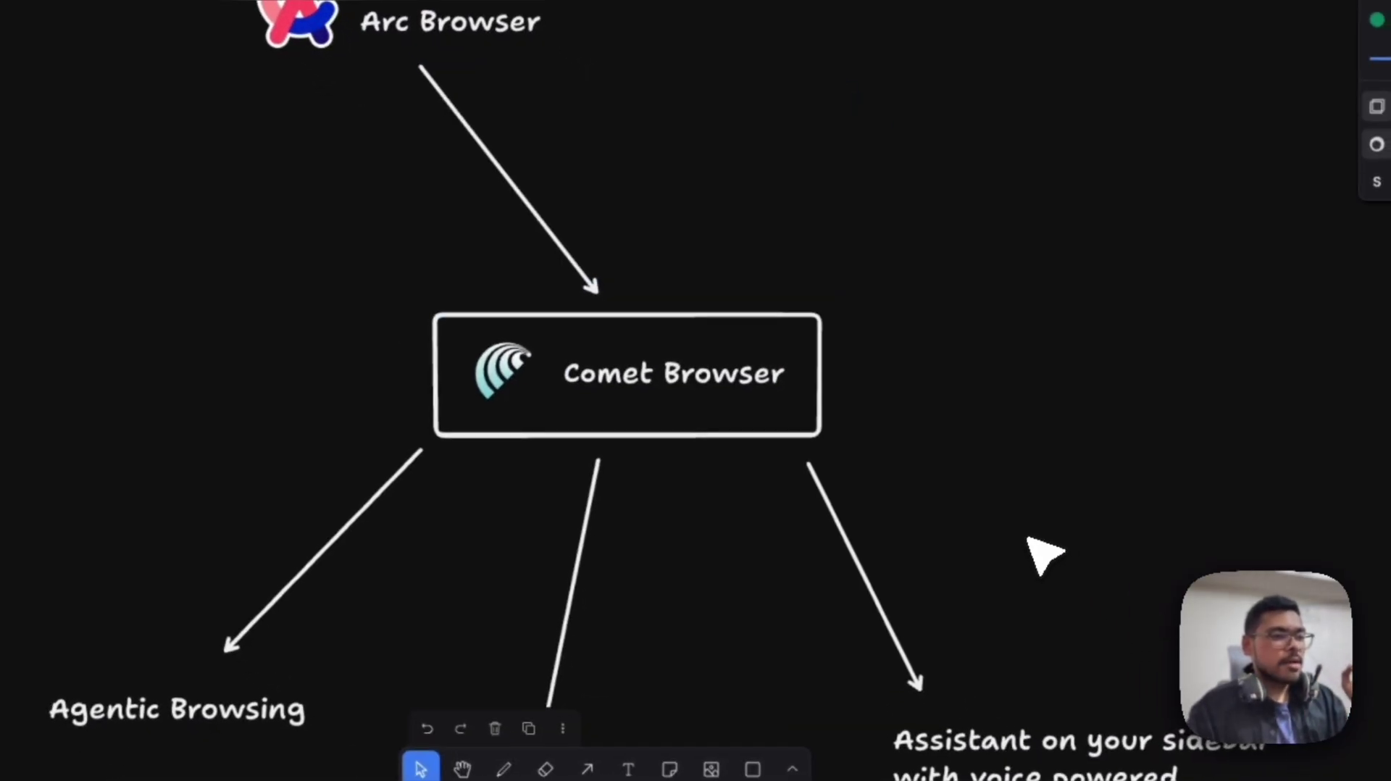
left_click_drag(1117, 622, 1095, 497)
scroll(1020, 427, "right", 2)
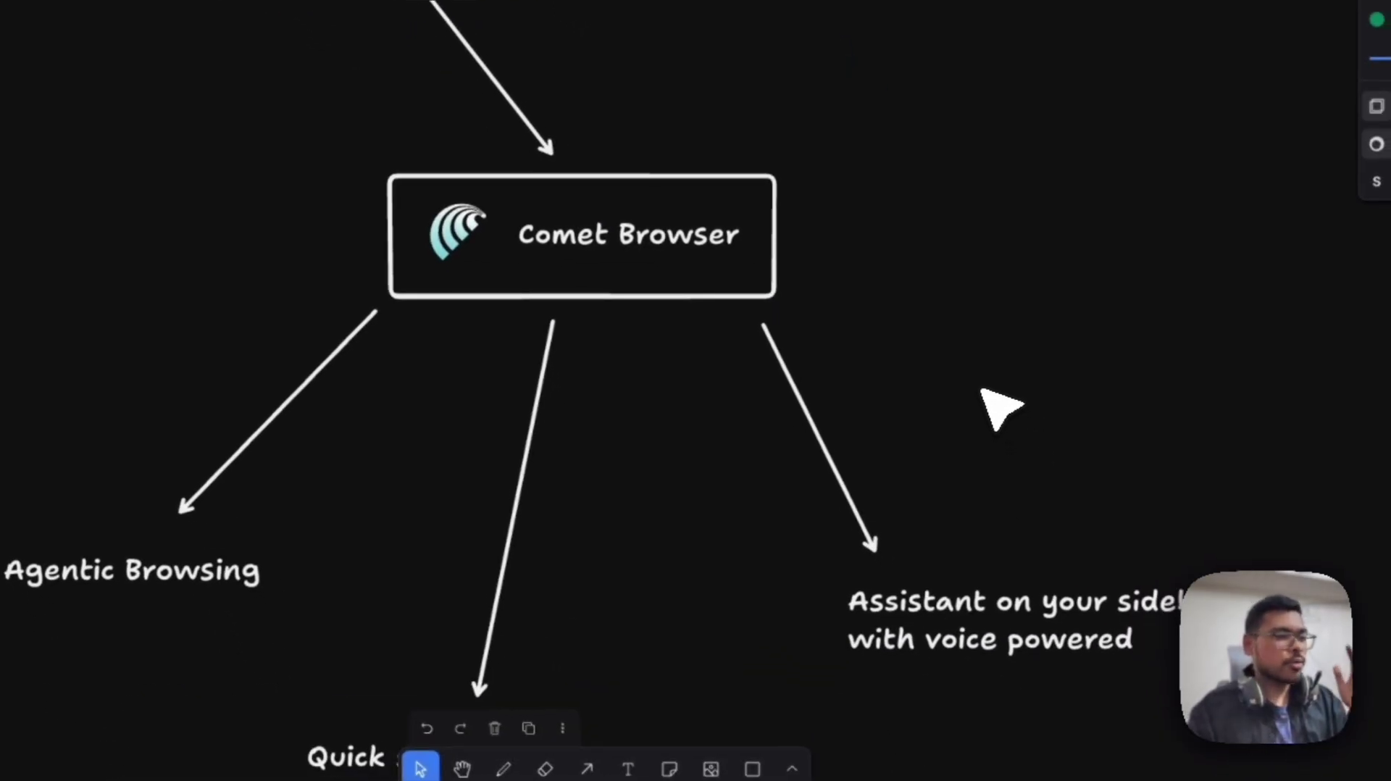
scroll(997, 406, "down", 5)
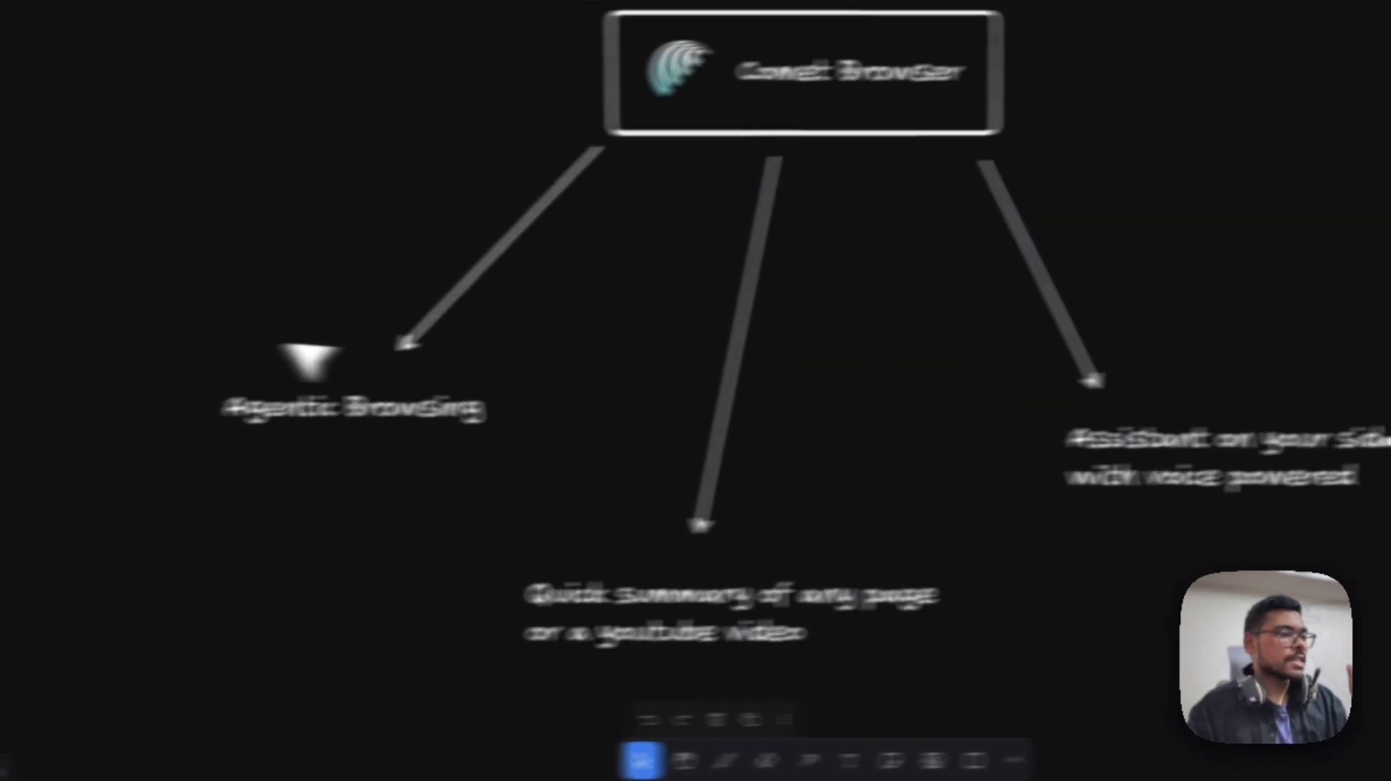
left_click_drag(247, 335, 754, 535)
left_click(466, 560)
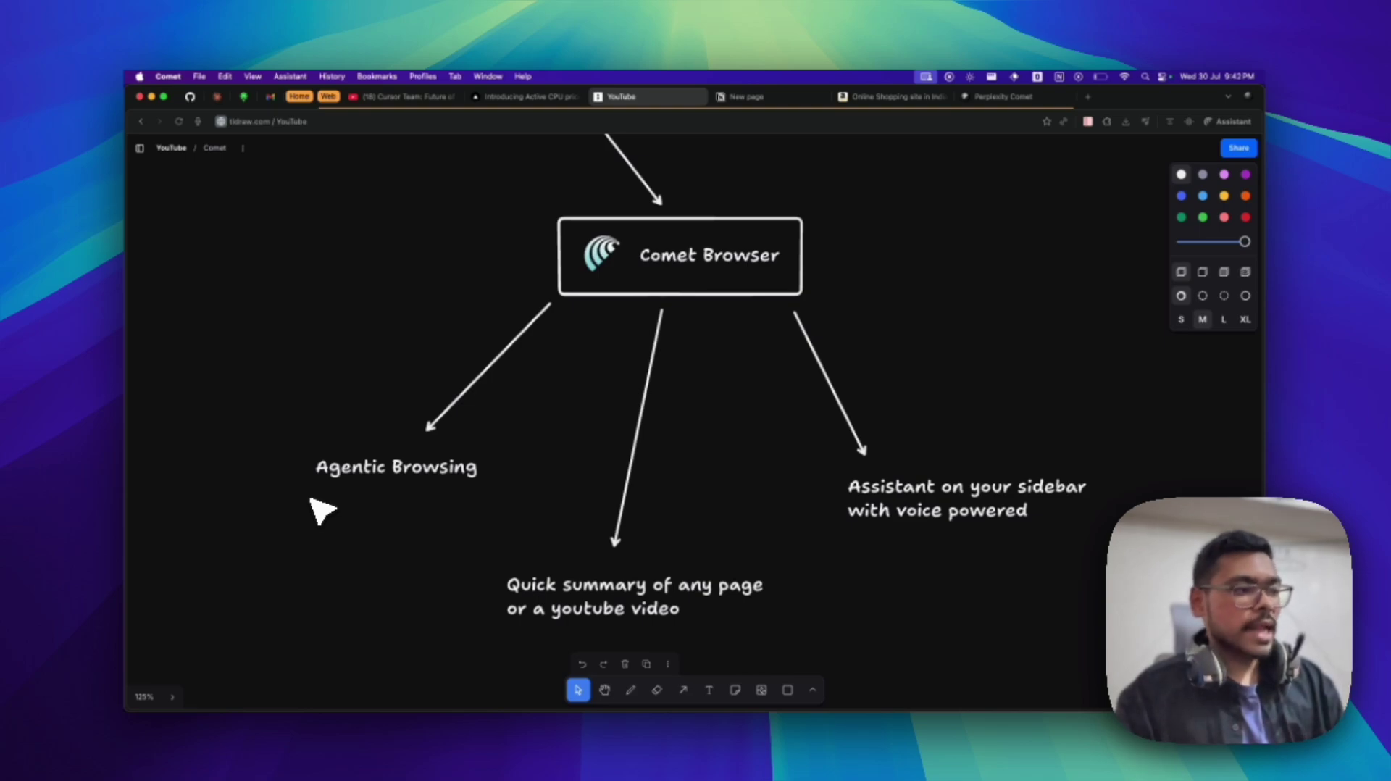
Highlight the Quick summary and 'Assistant on your sidebar' feature notes along with their arrow
scroll(311, 498, "down", 2)
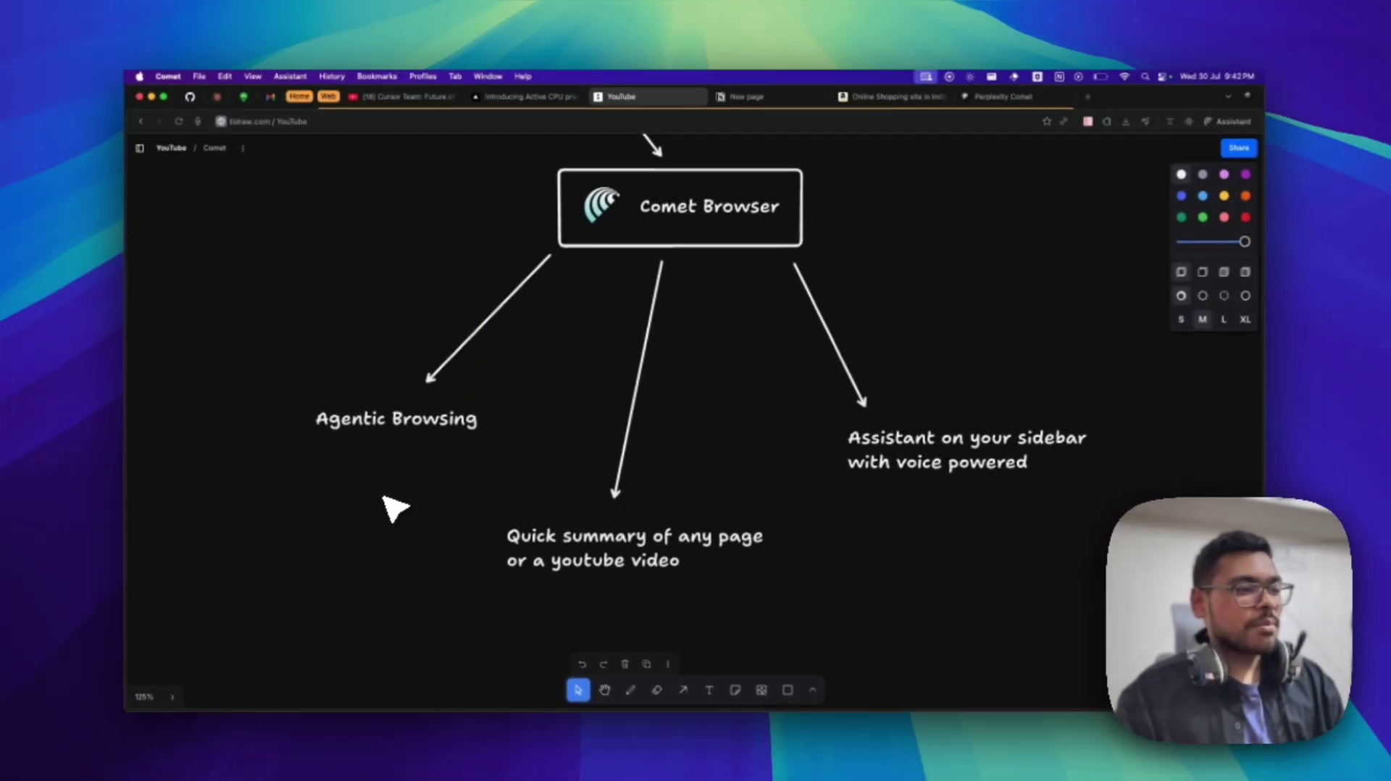
scroll(500, 523, "down", 2)
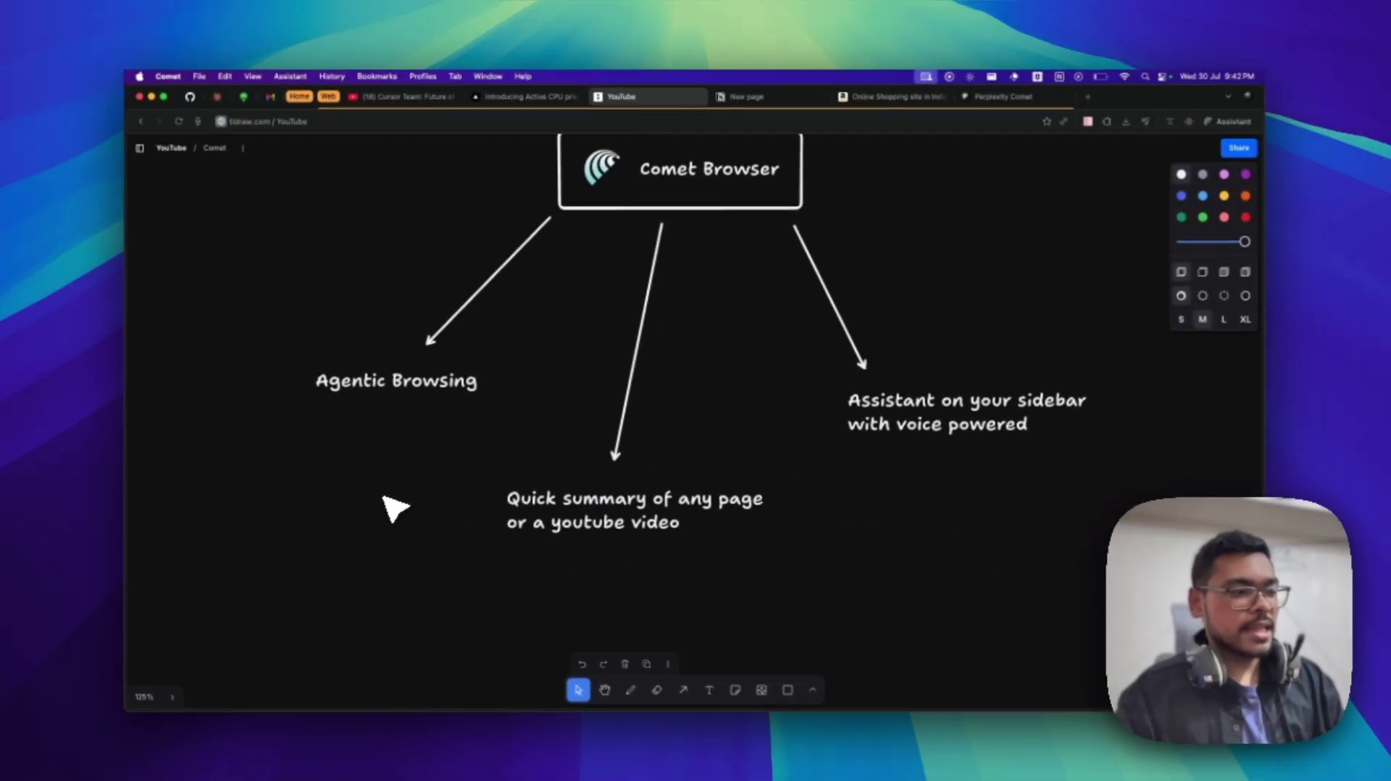
scroll(823, 559, "right", 4)
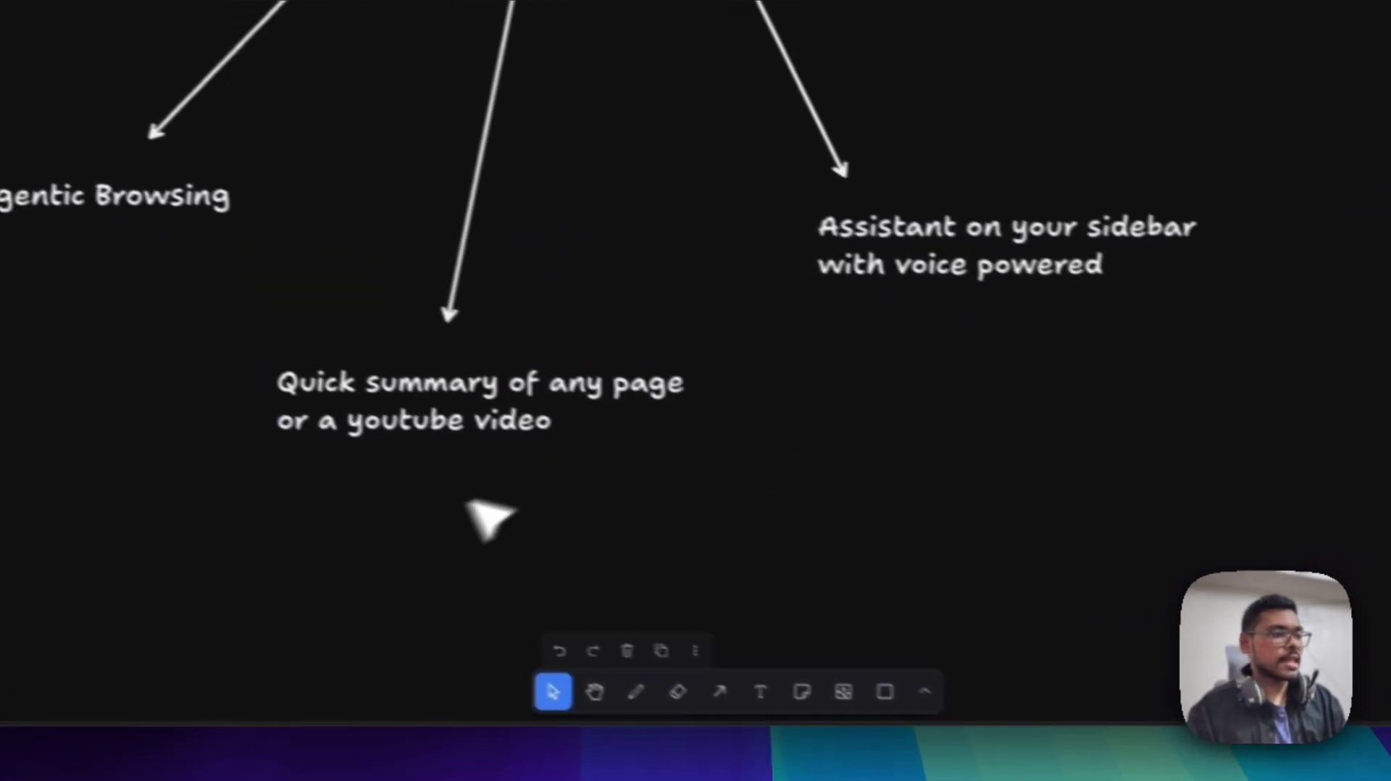
left_click(596, 391)
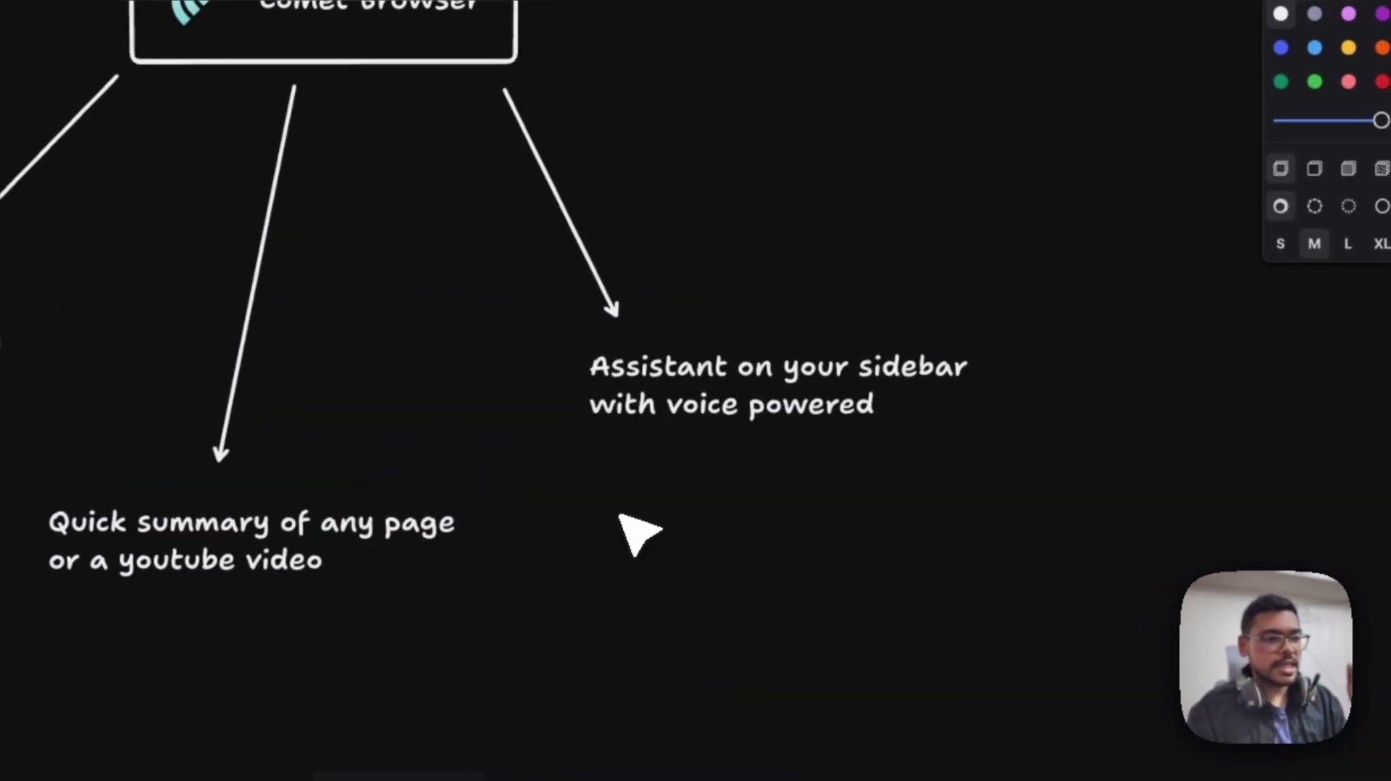
left_click_drag(639, 518, 1000, 265)
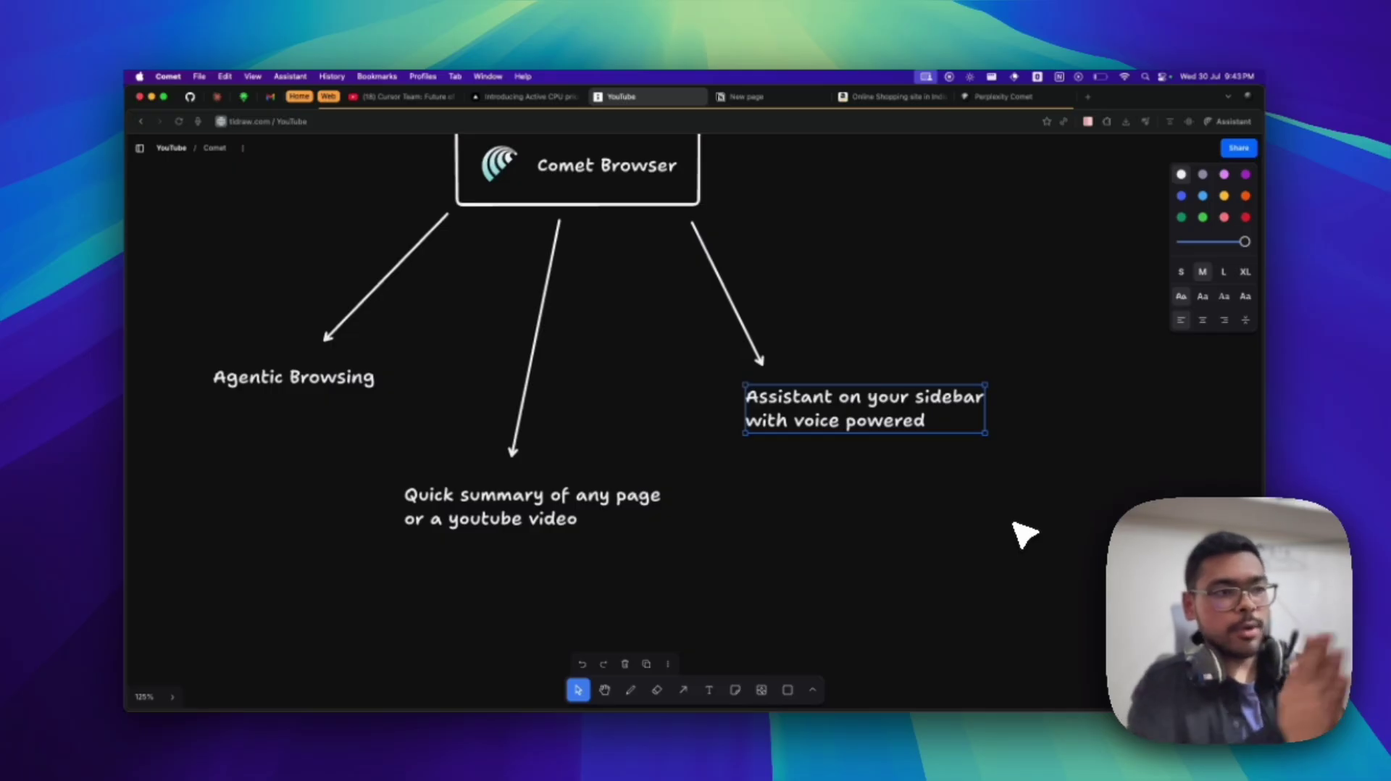
left_click(859, 512)
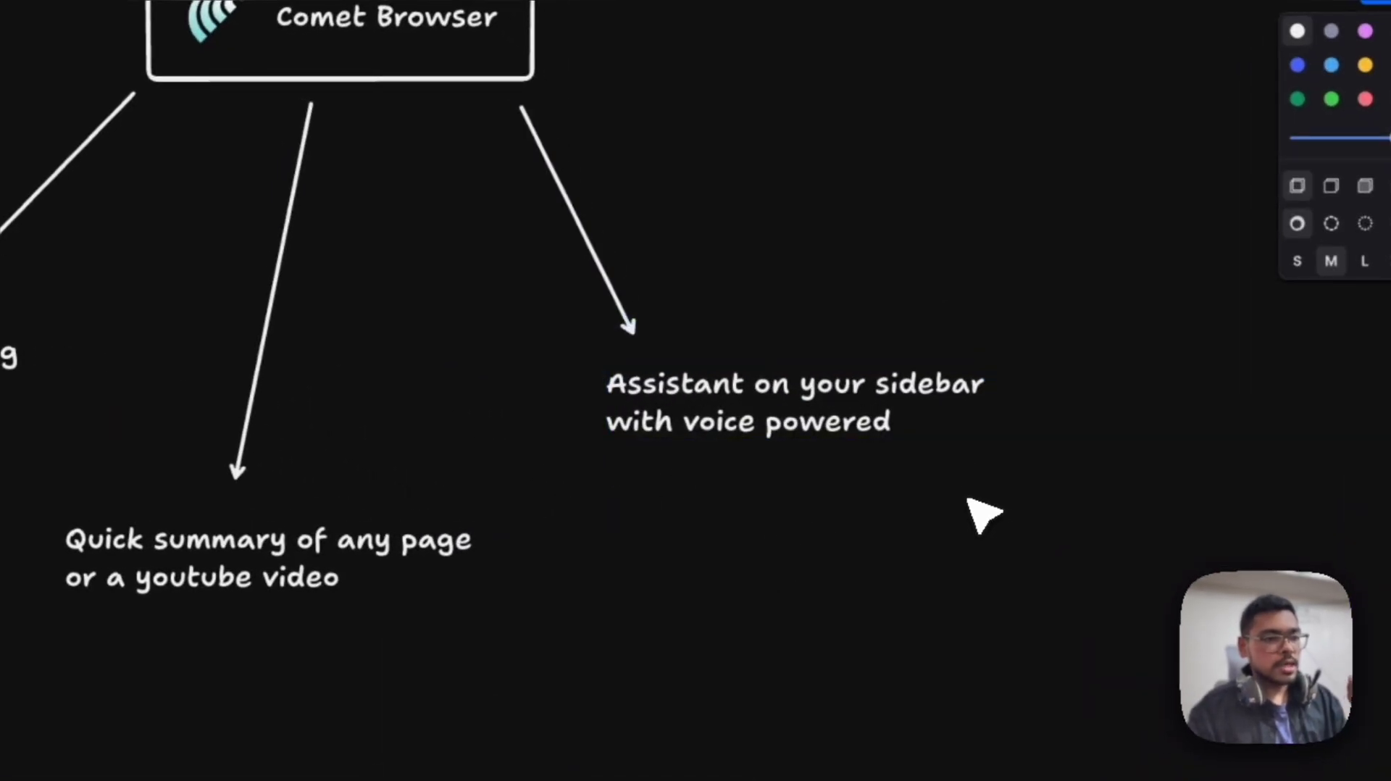
left_click_drag(613, 573, 956, 276)
left_click(1000, 503)
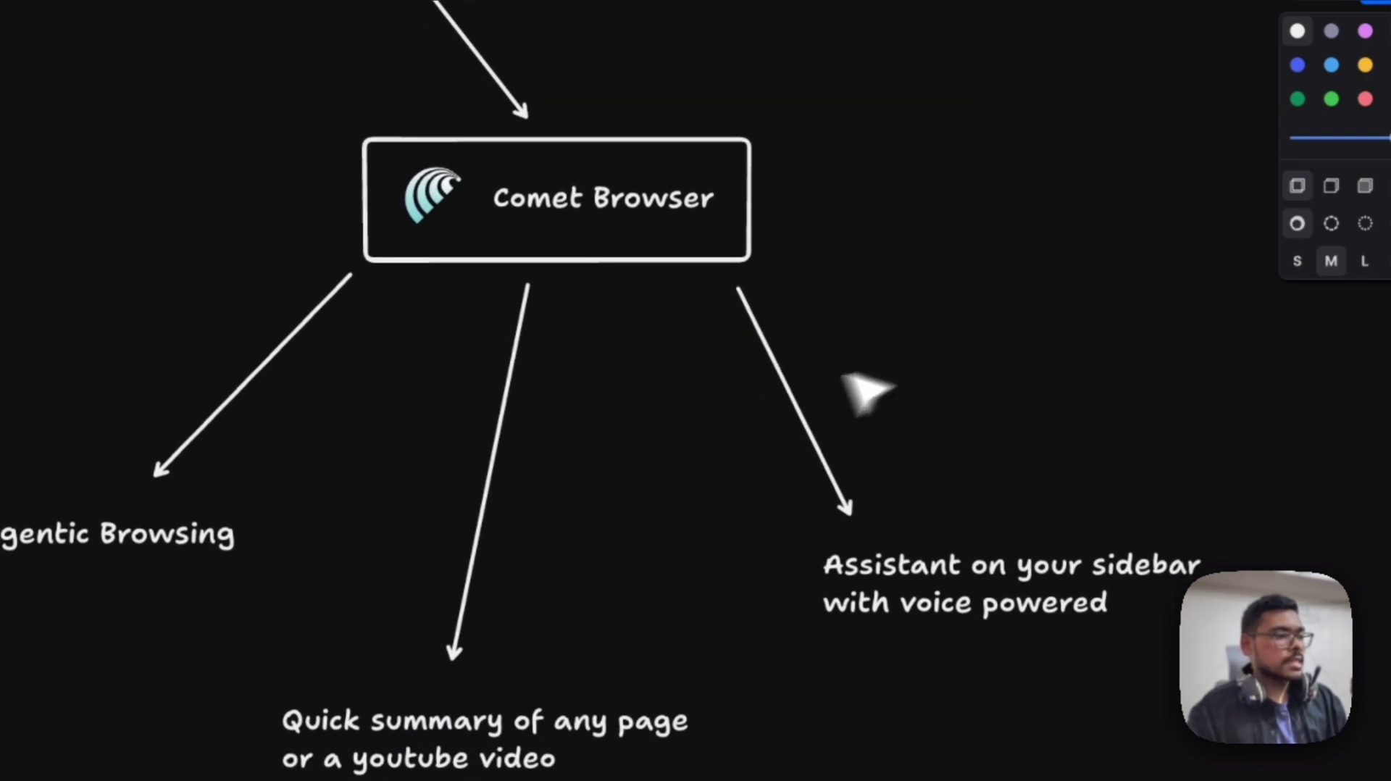
Outline the Agentic Browsing note and bring up the notes app of demo tasks
mouse_move(302, 551)
left_mouse_down()
mouse_move(568, 376)
mouse_move(672, 362)
mouse_move(695, 381)
left_mouse_up()
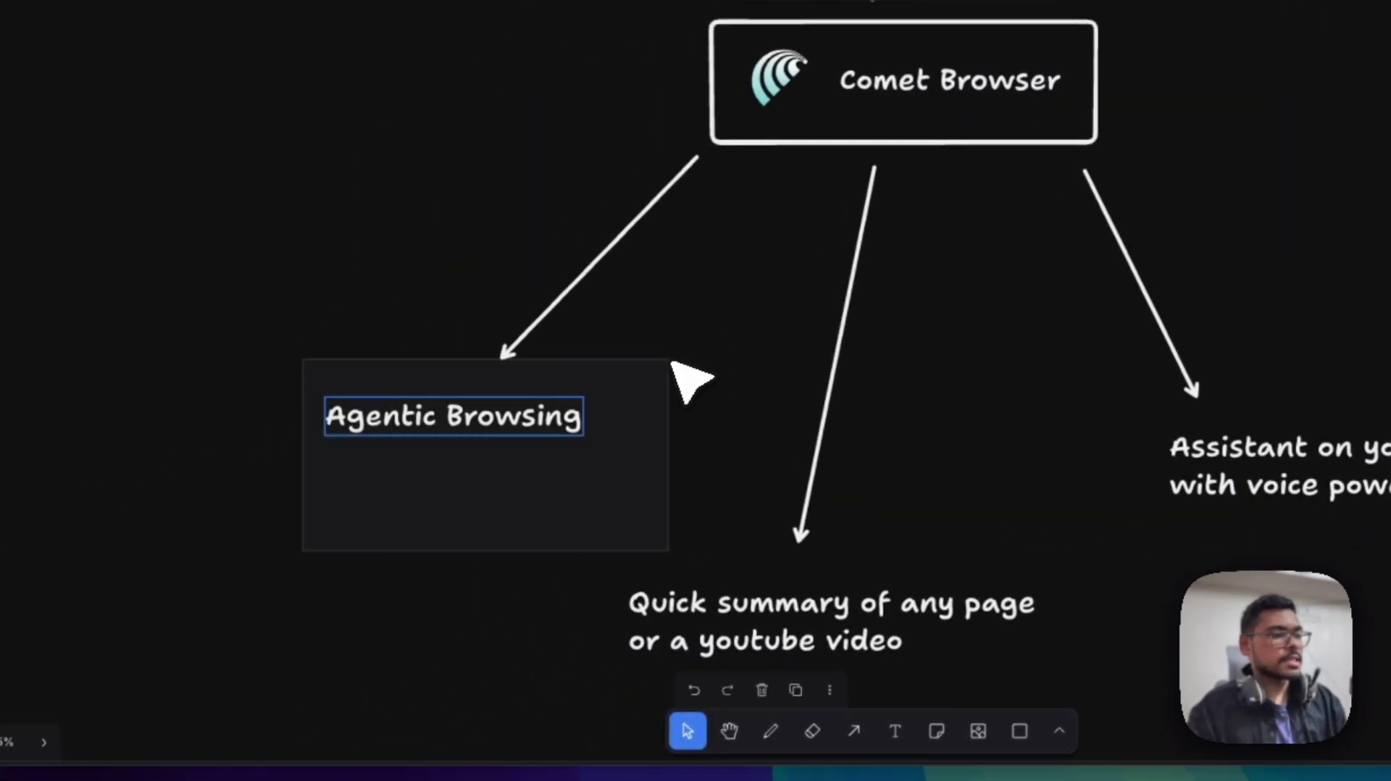
left_click(986, 450)
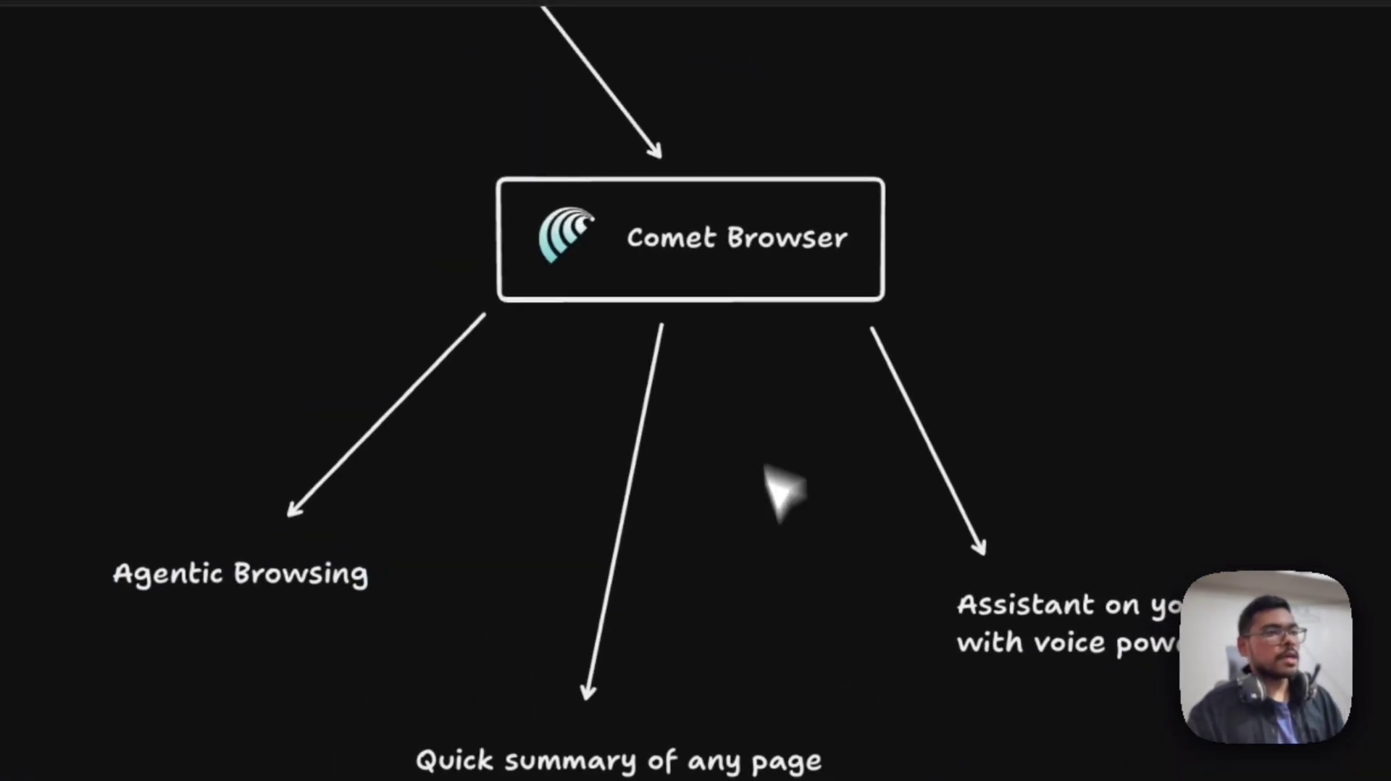
key("super+Tab")
Paste the notes' prompt for a Chrome, Brave, Arc, Dia and Comet report with charts into the Assistant and send it
left_click(730, 420)
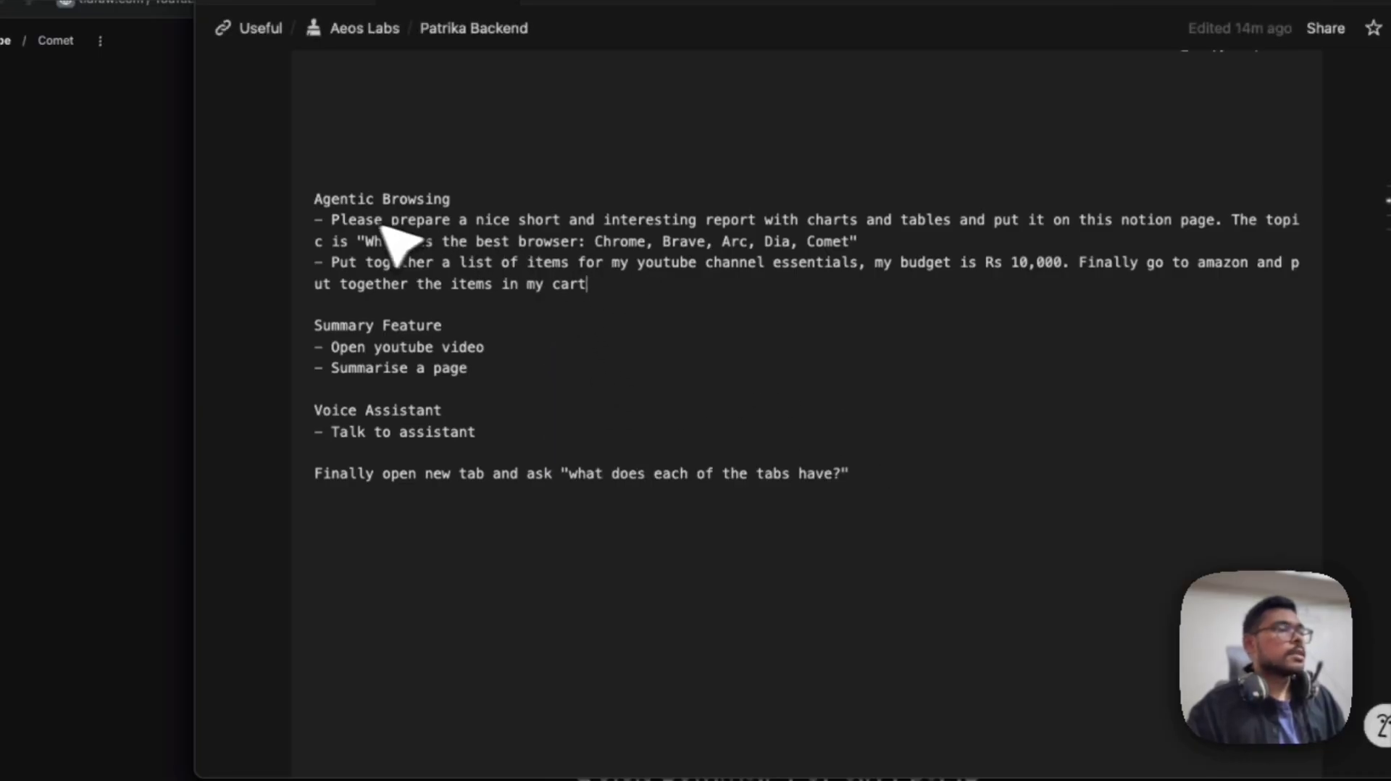
left_click_drag(332, 220, 857, 241)
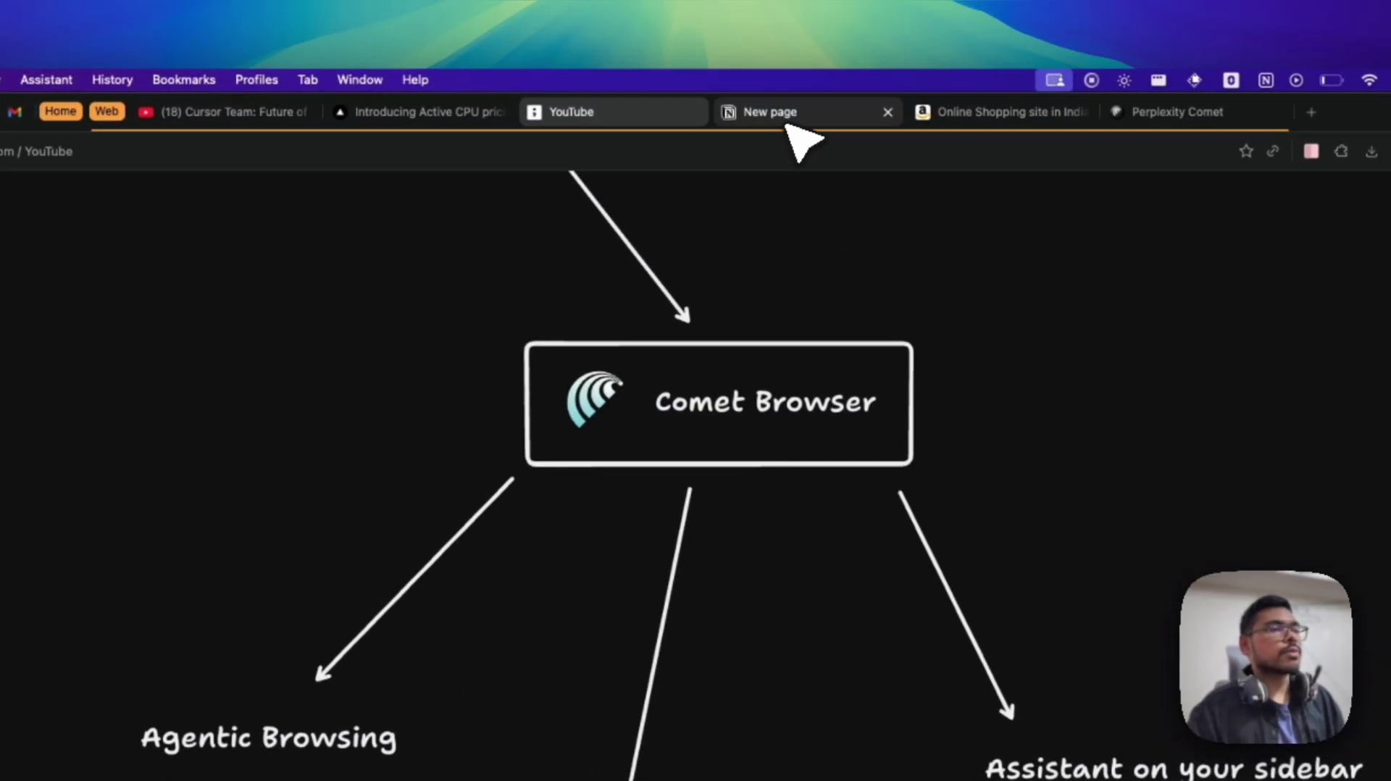
left_click(783, 116)
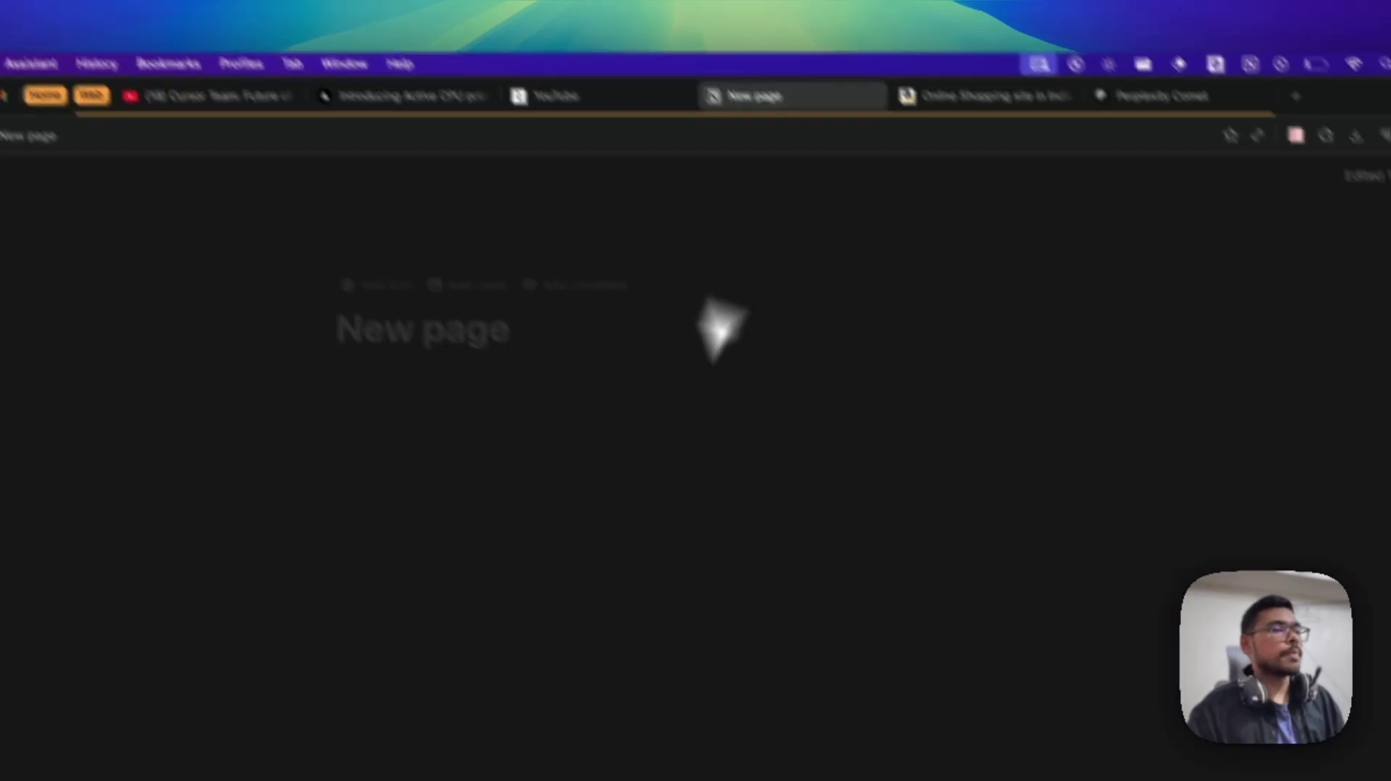
left_click(1388, 137)
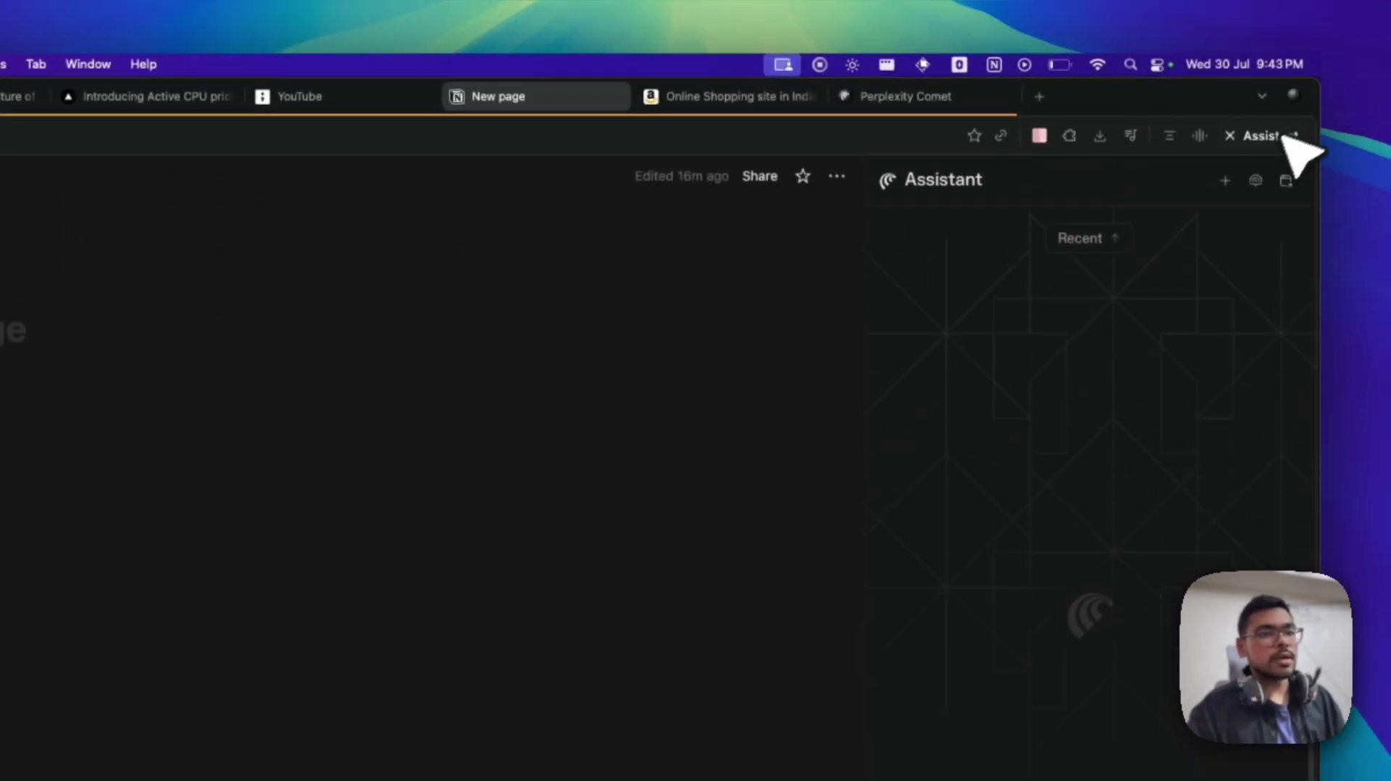
key("super+v")
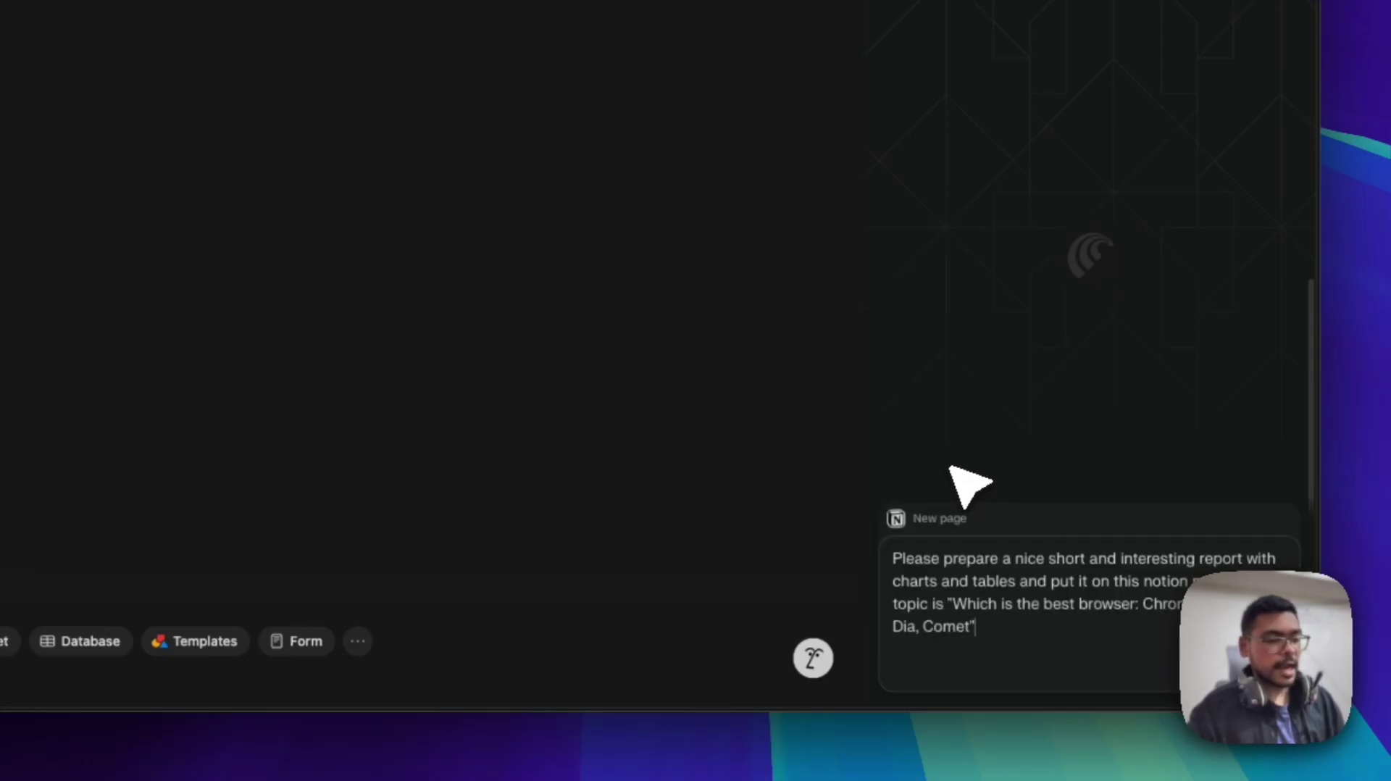
left_click_drag(928, 563, 1161, 559)
left_click_drag(1278, 562, 1011, 595)
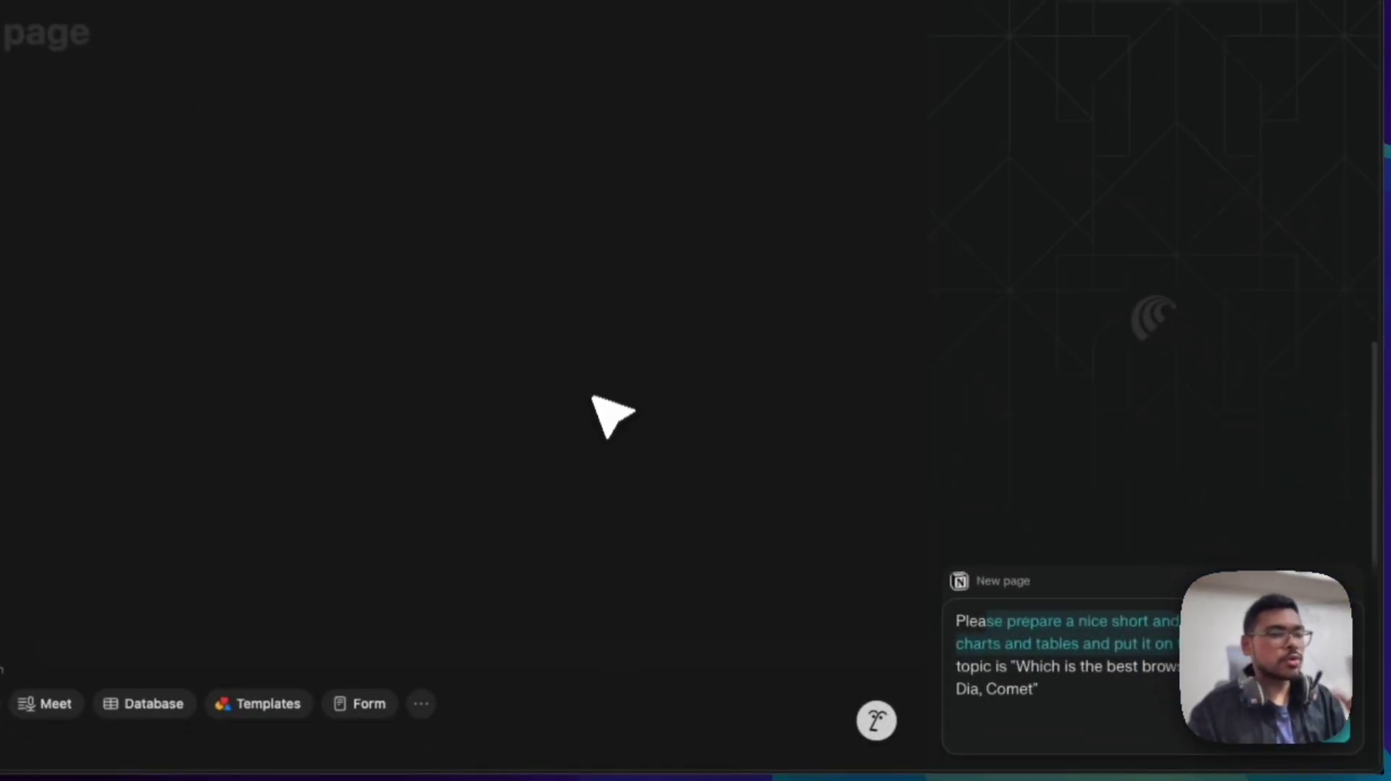
left_click(1232, 644)
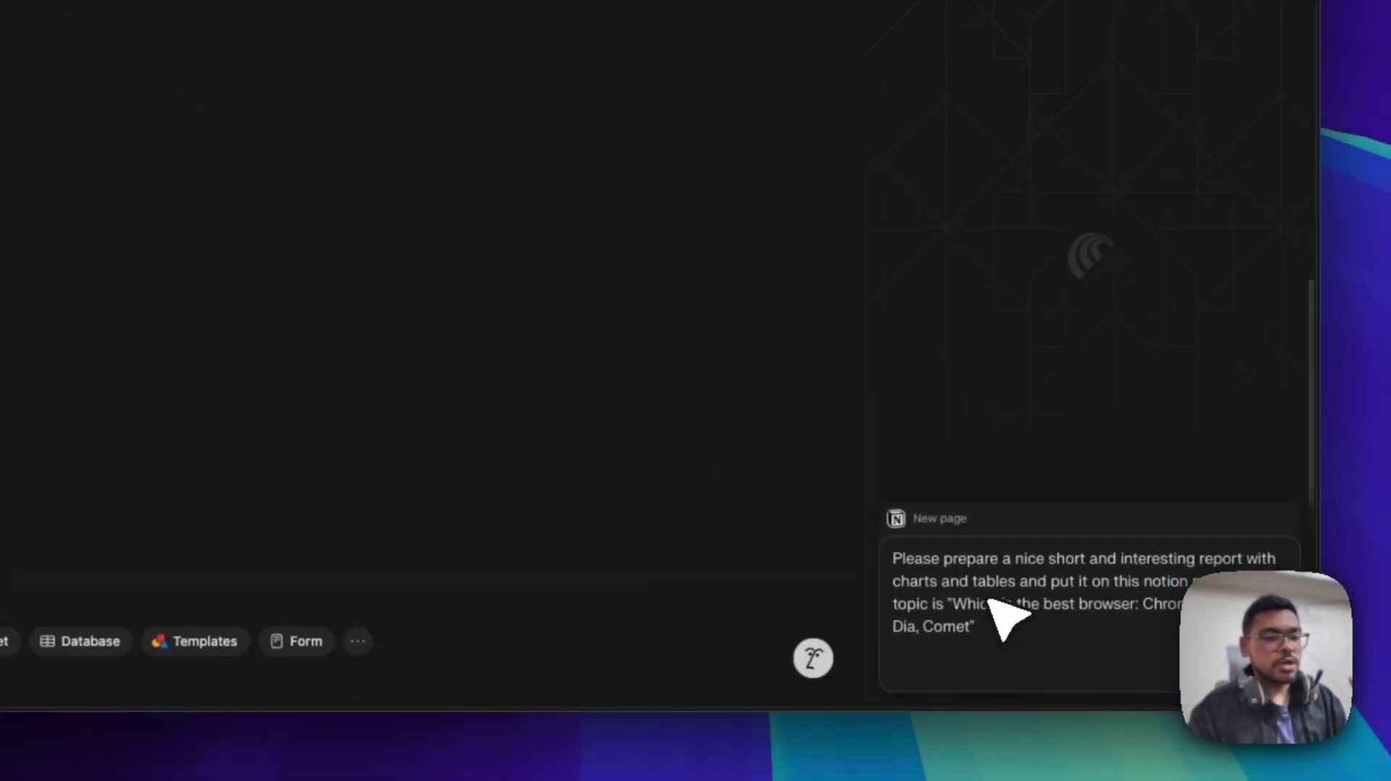
left_click_drag(964, 606, 988, 641)
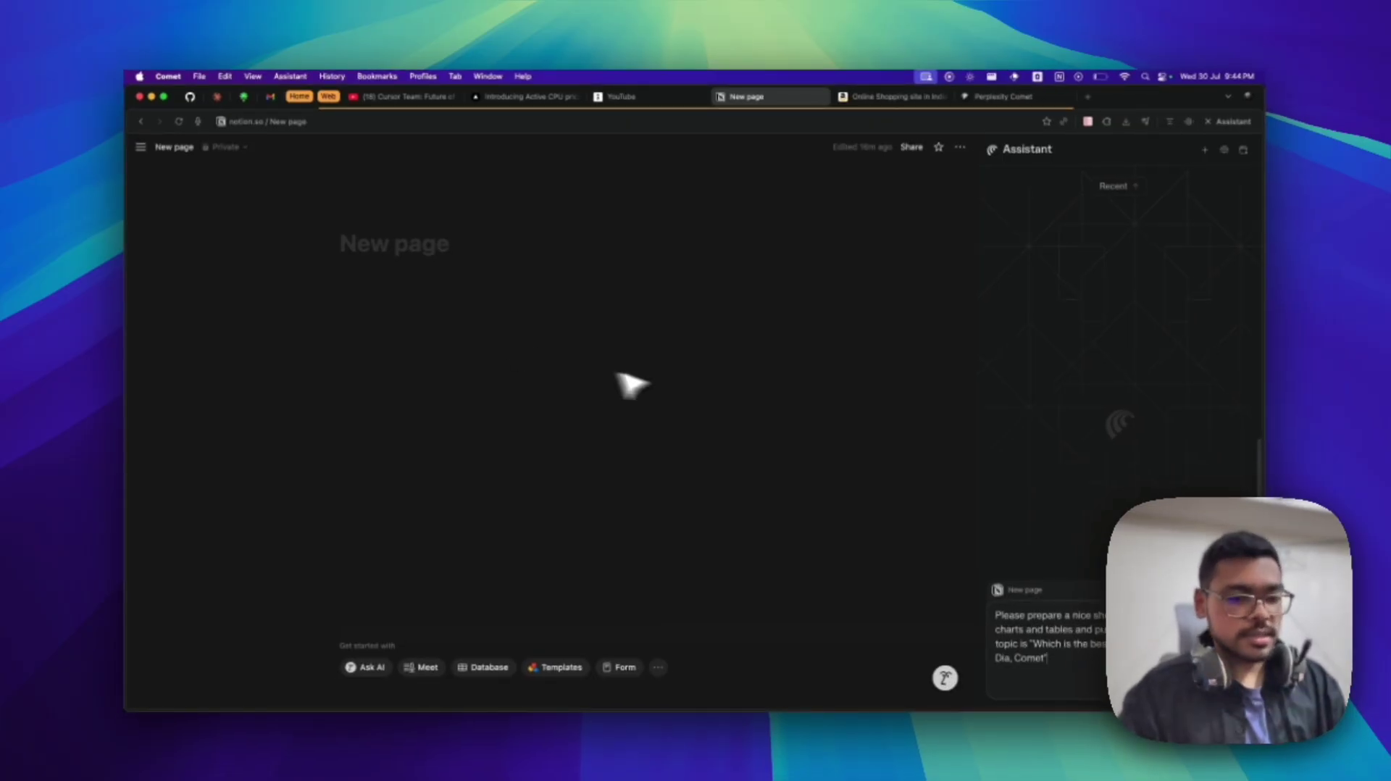
key("Return")
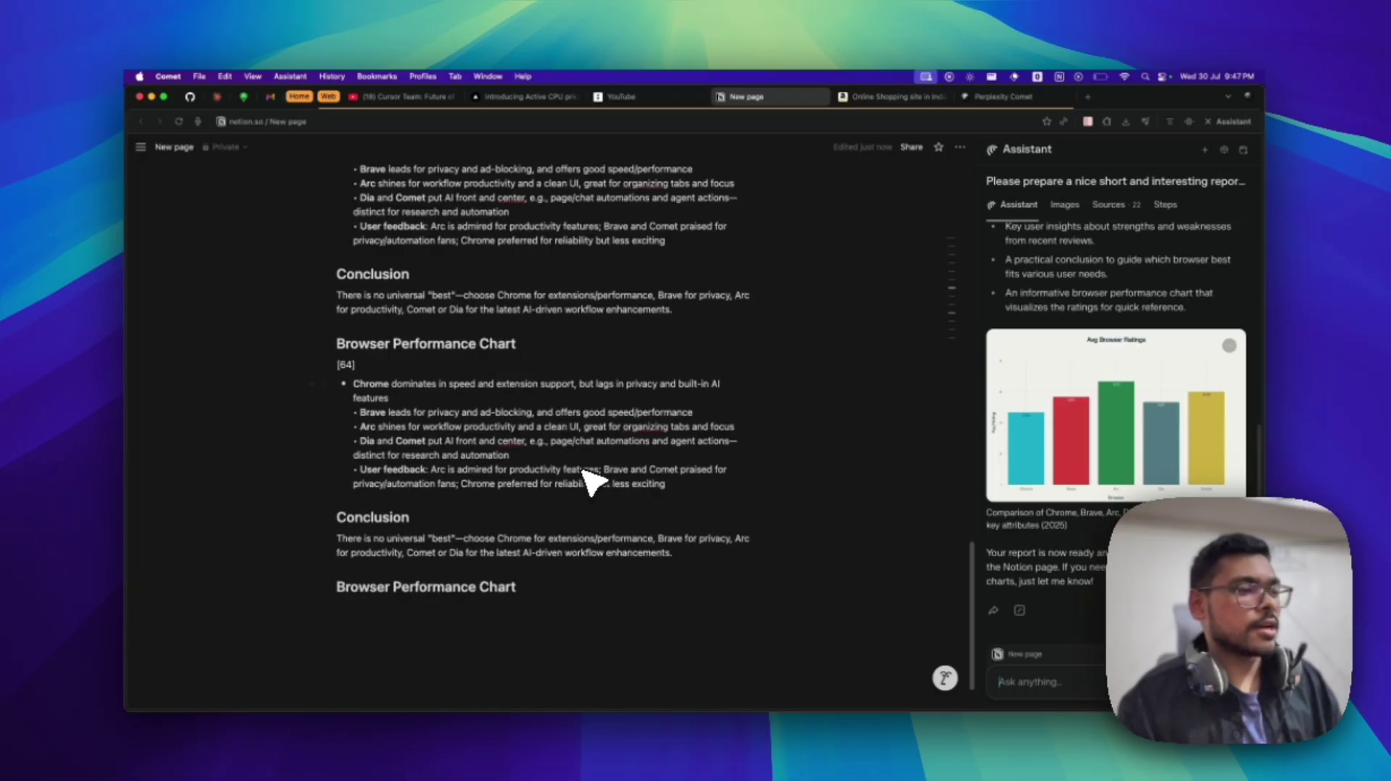
Scroll through the generated browser report's ratings table, insights and conclusion, then return to the task list
scroll(890, 419, "up", 3)
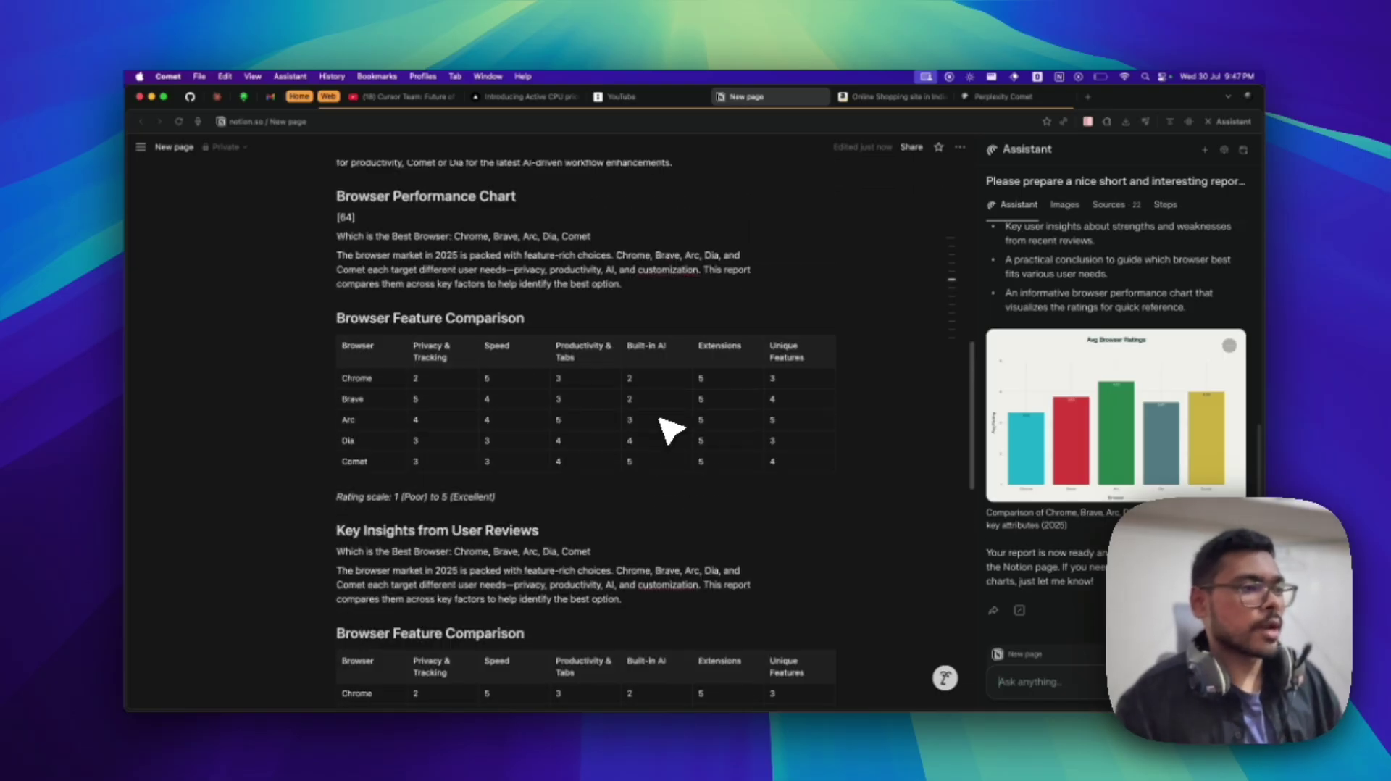
scroll(670, 431, "up", 7)
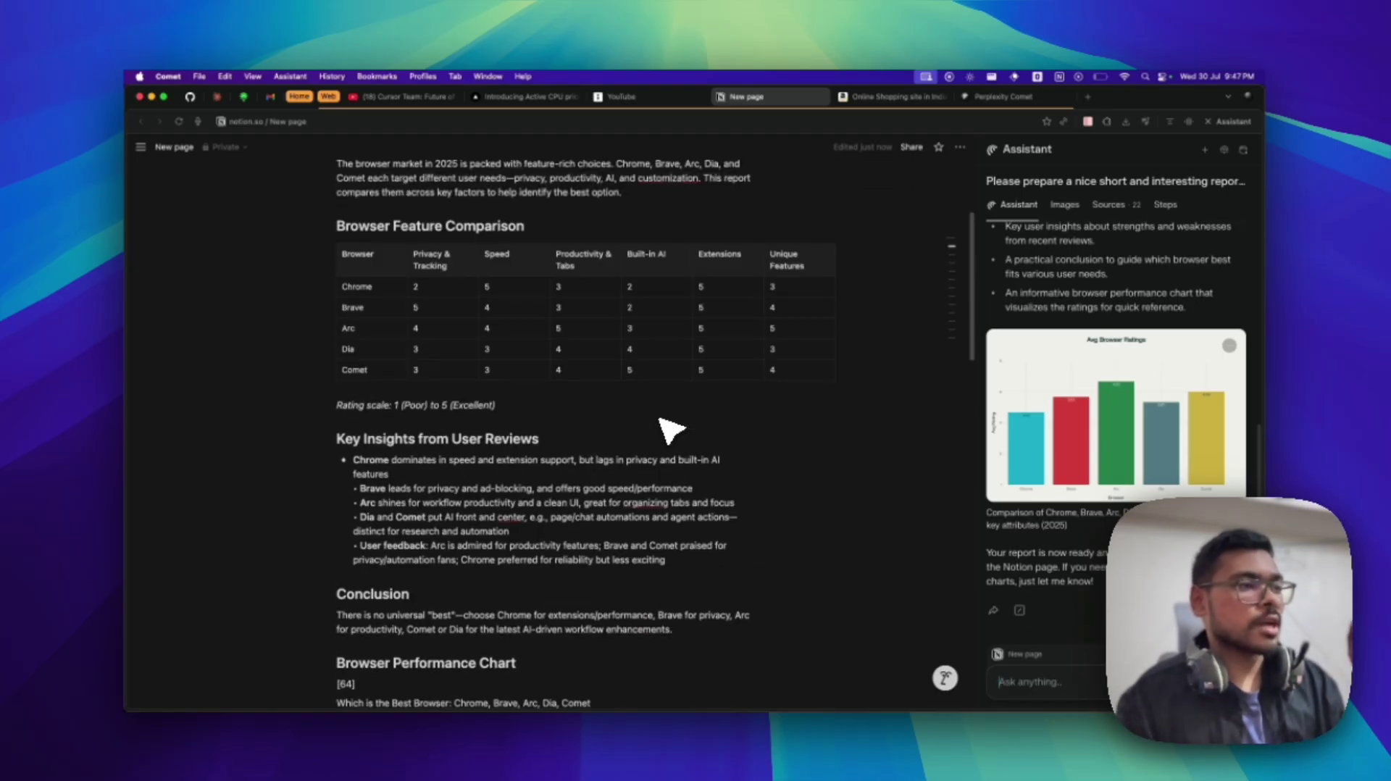
scroll(671, 431, "up", 5)
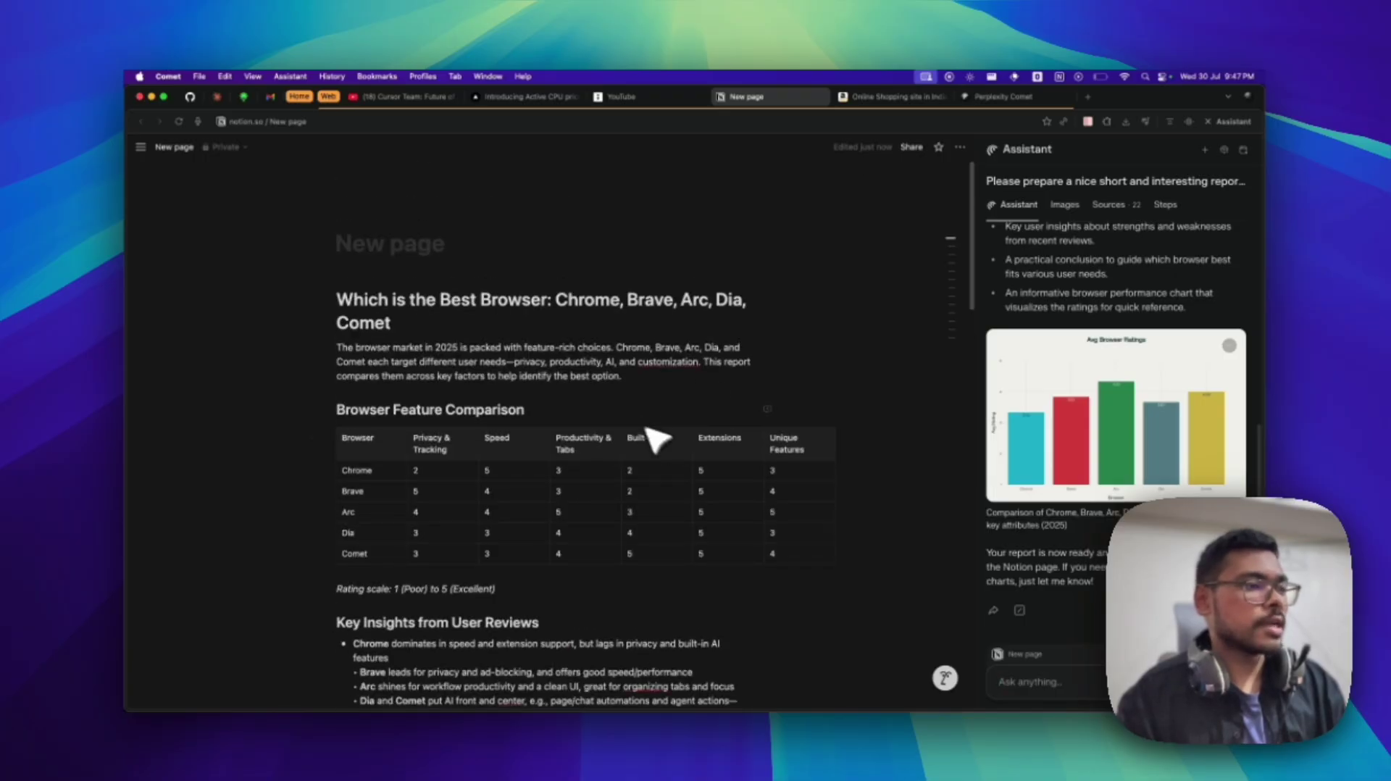
scroll(667, 534, "down", 1)
scroll(794, 499, "up", 1)
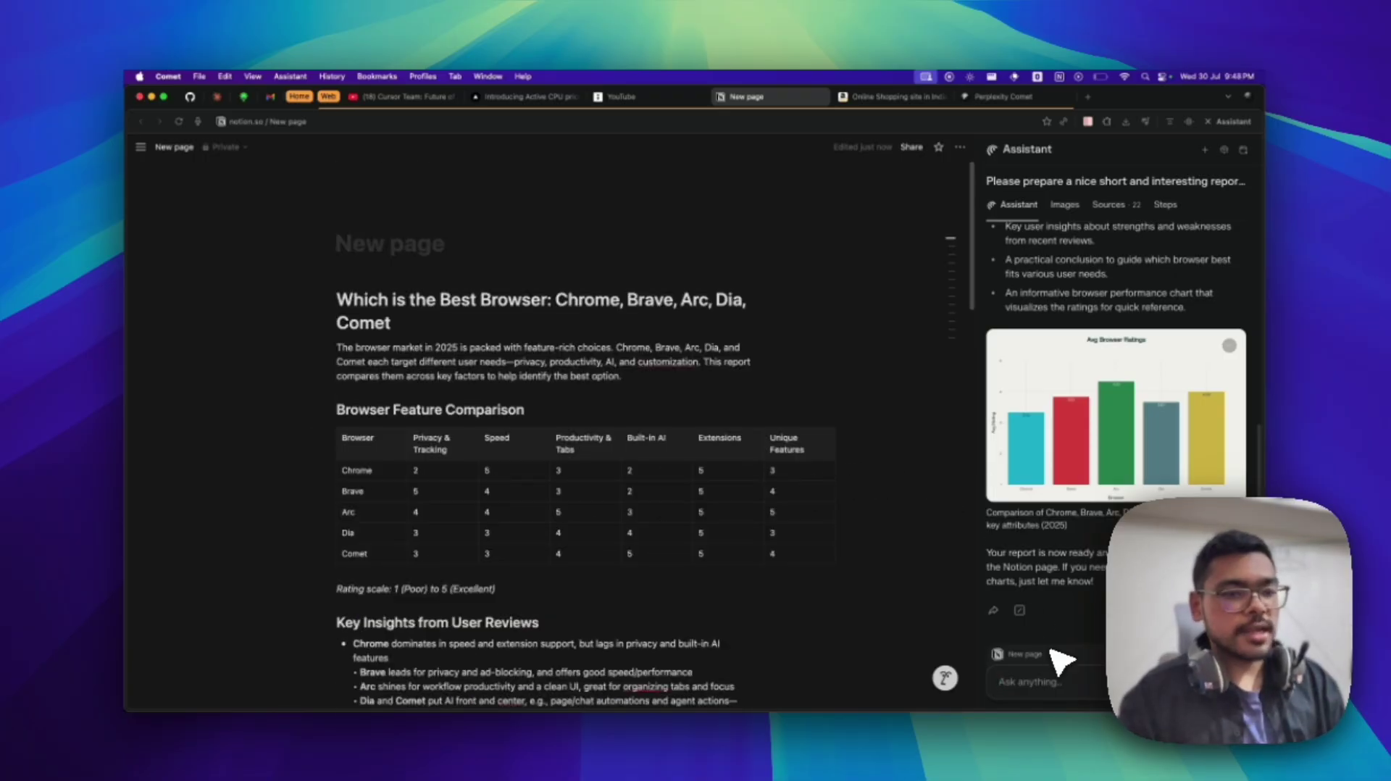
scroll(777, 453, "down", 8)
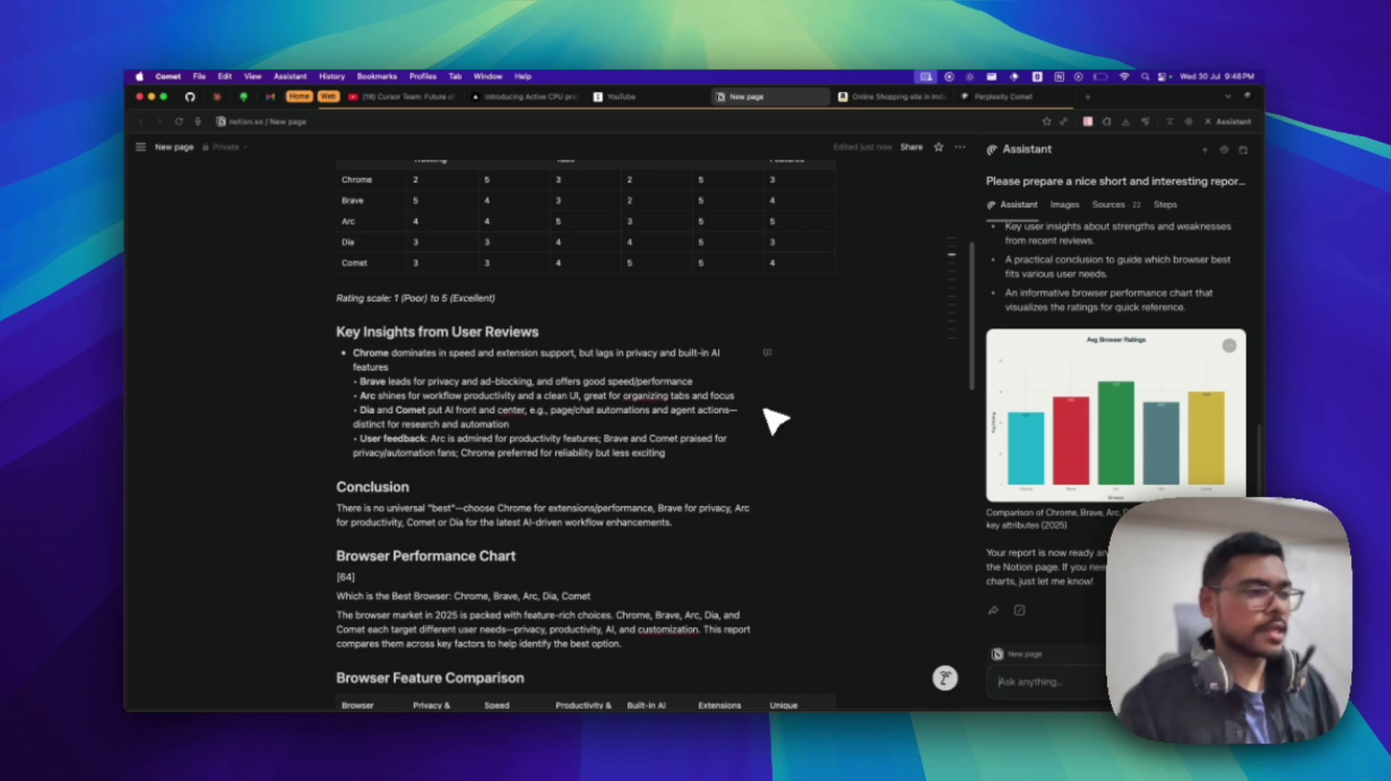
key("super+Tab")
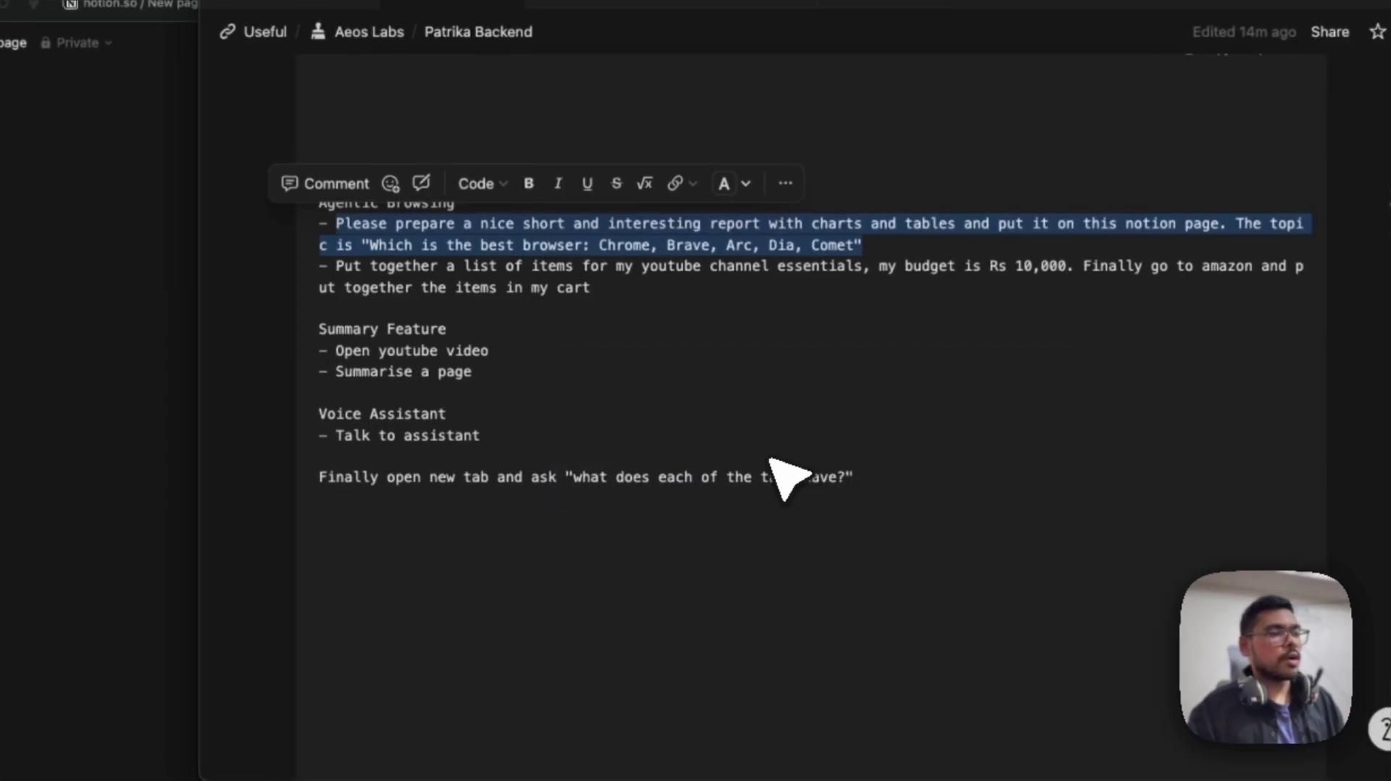
Copy the Rs 10,000 YouTube-essentials cart task and submit it to the Assistant on the Amazon tab
left_click_drag(592, 290, 328, 268)
key("super+Tab")
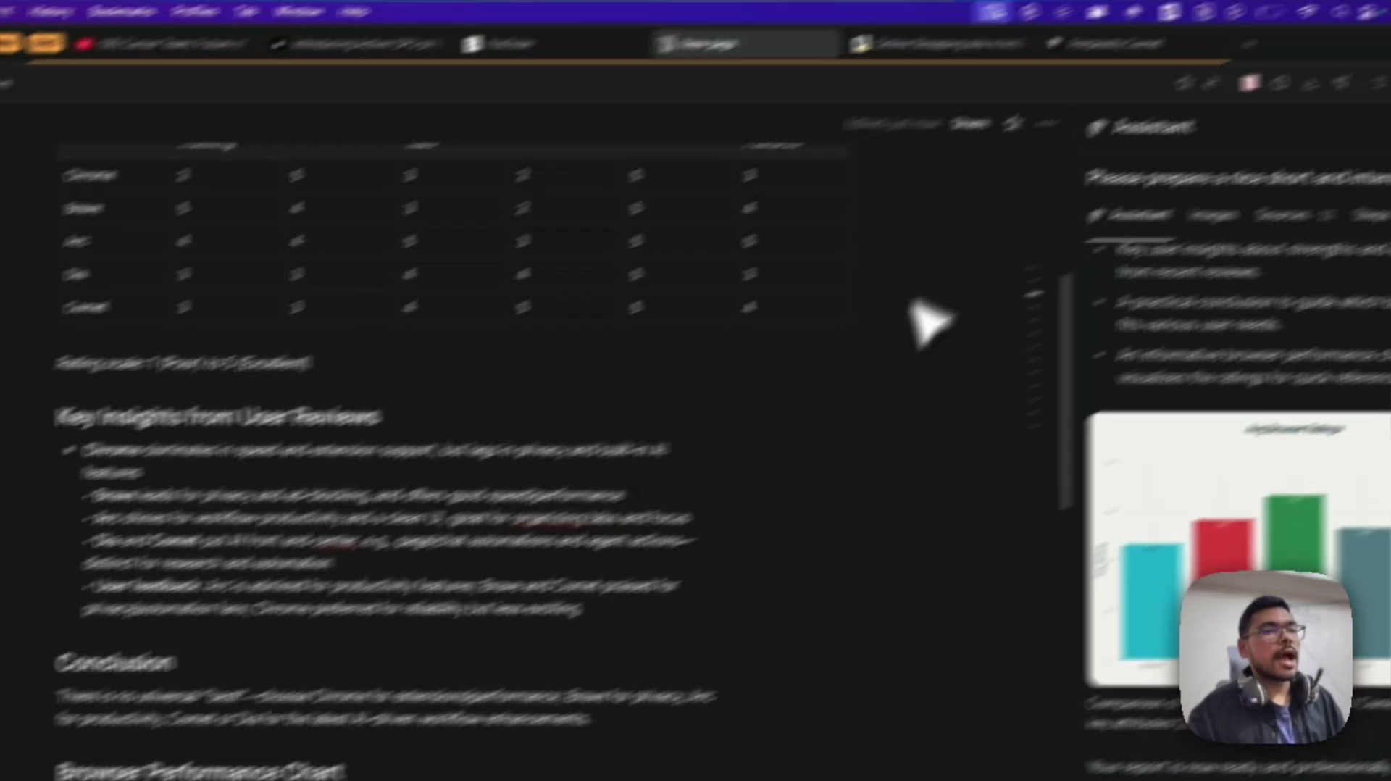
left_click(797, 113)
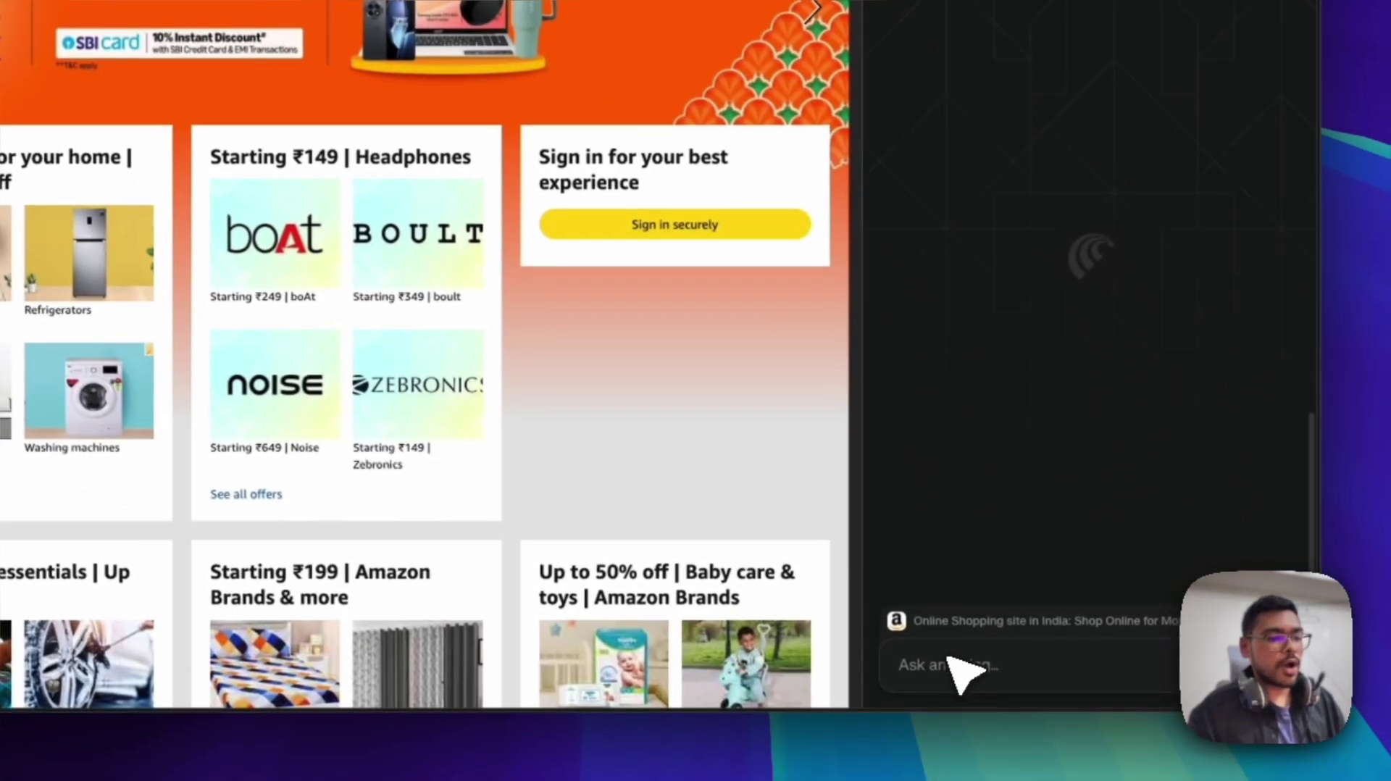
left_click(958, 673)
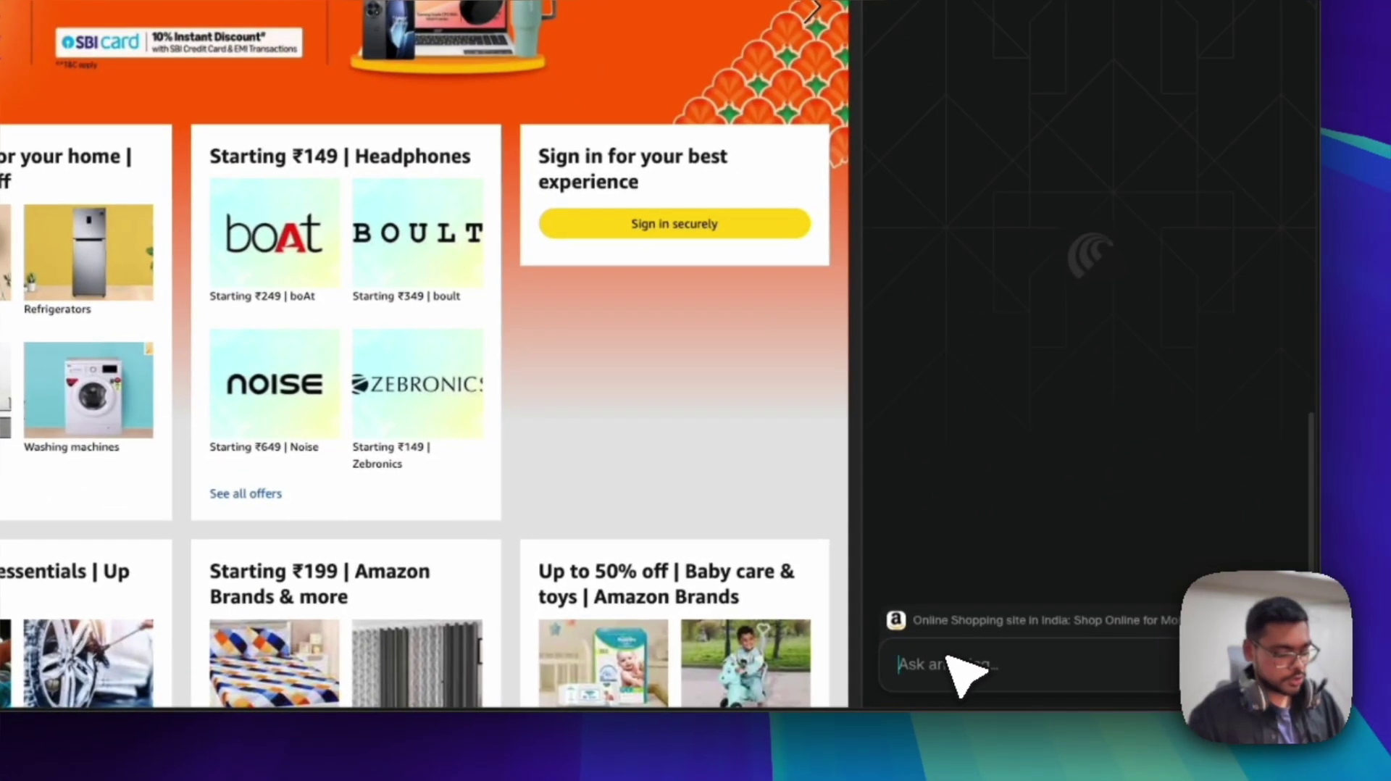
key("super+v")
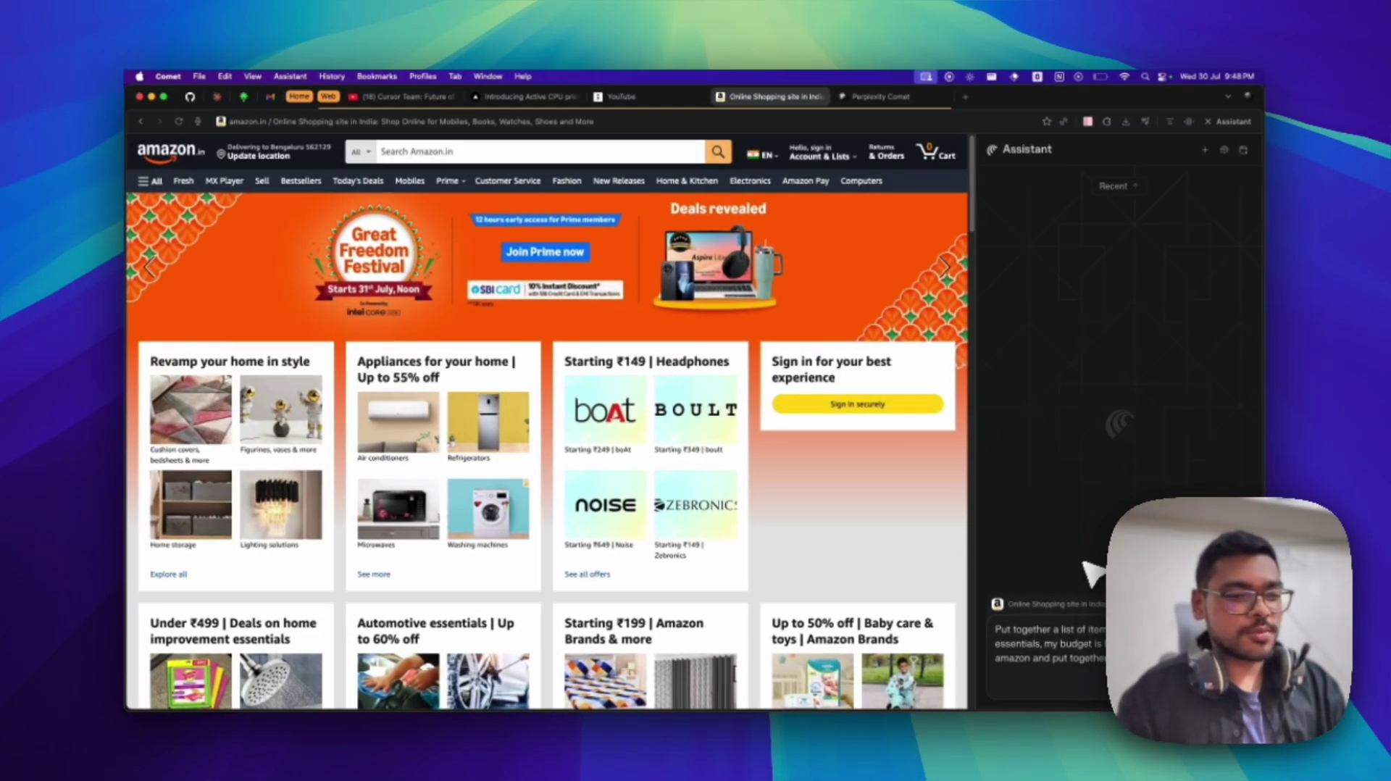
left_click_drag(1020, 629, 1093, 634)
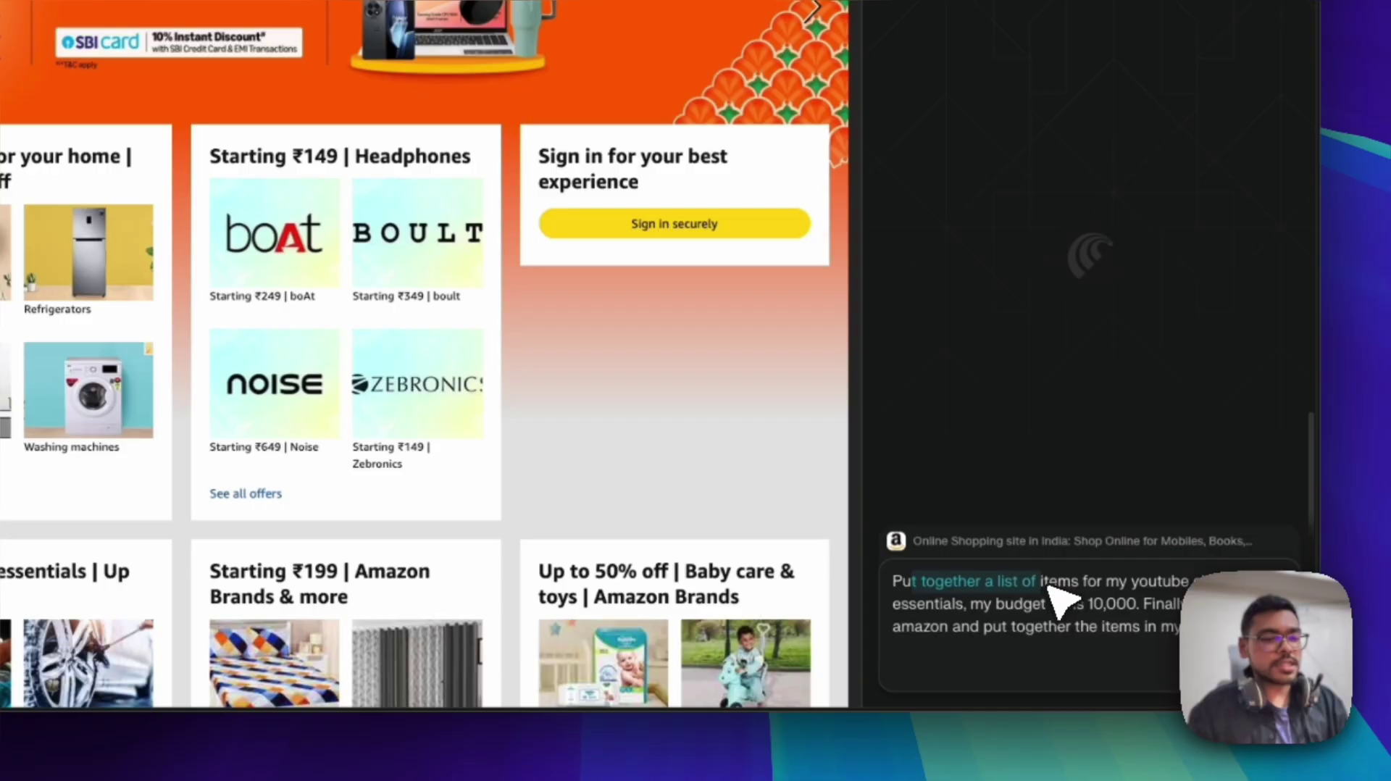
left_click_drag(1199, 583, 1135, 608)
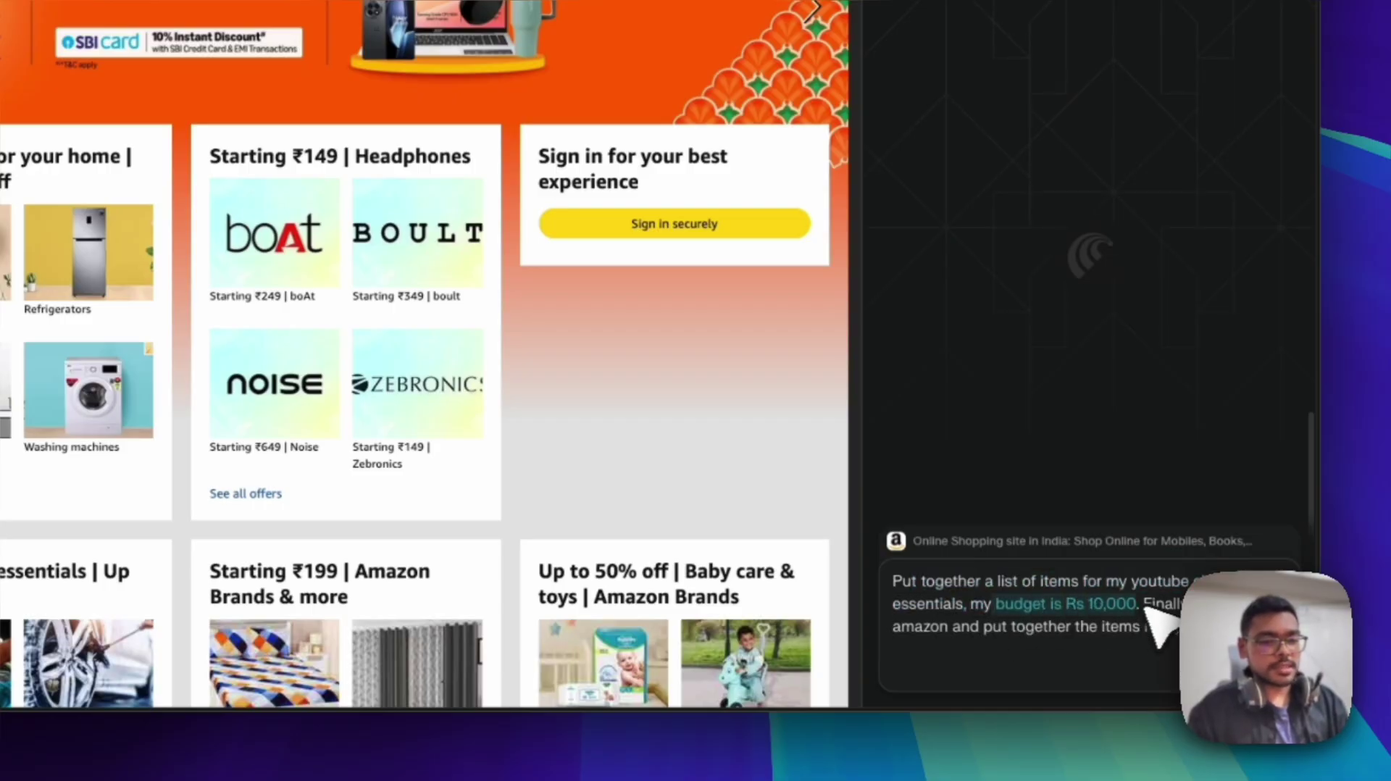
left_click(1168, 607)
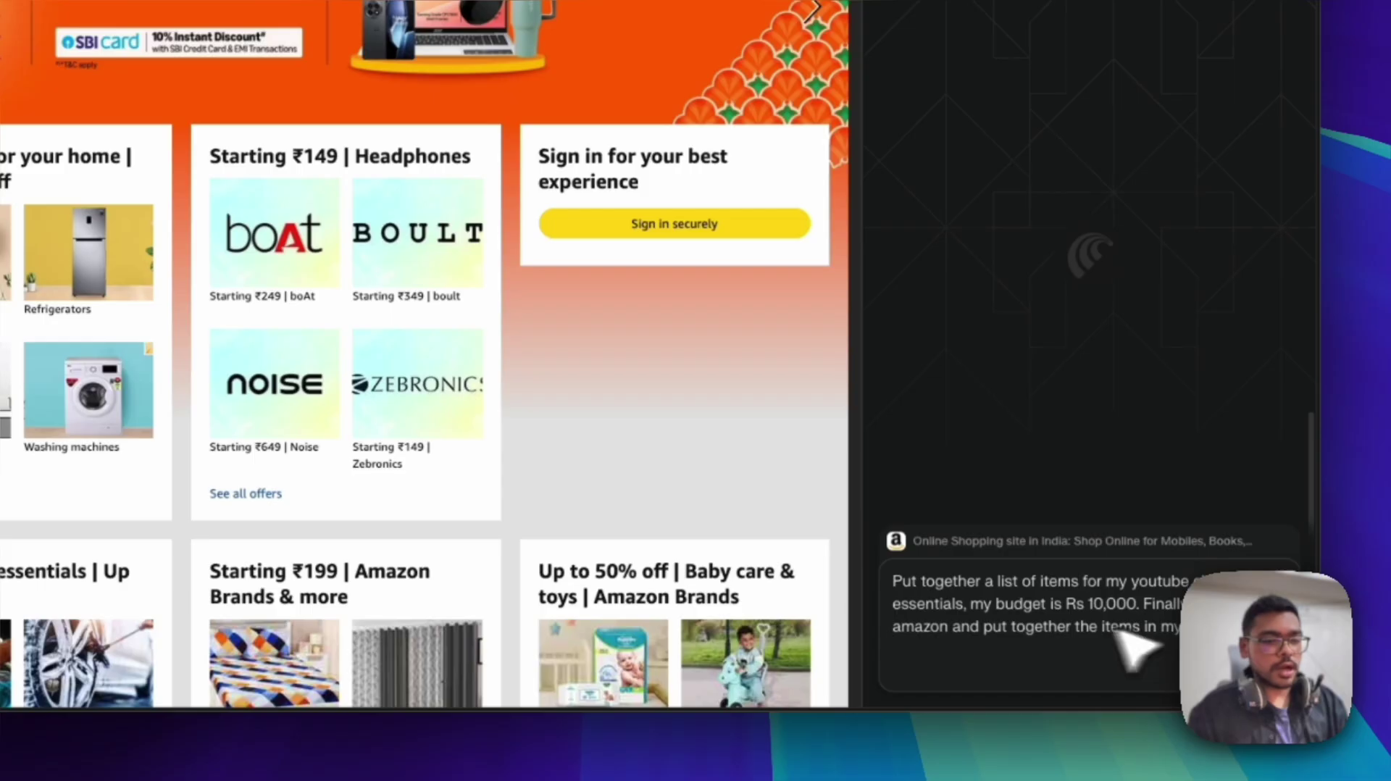
left_click_drag(987, 634, 1052, 631)
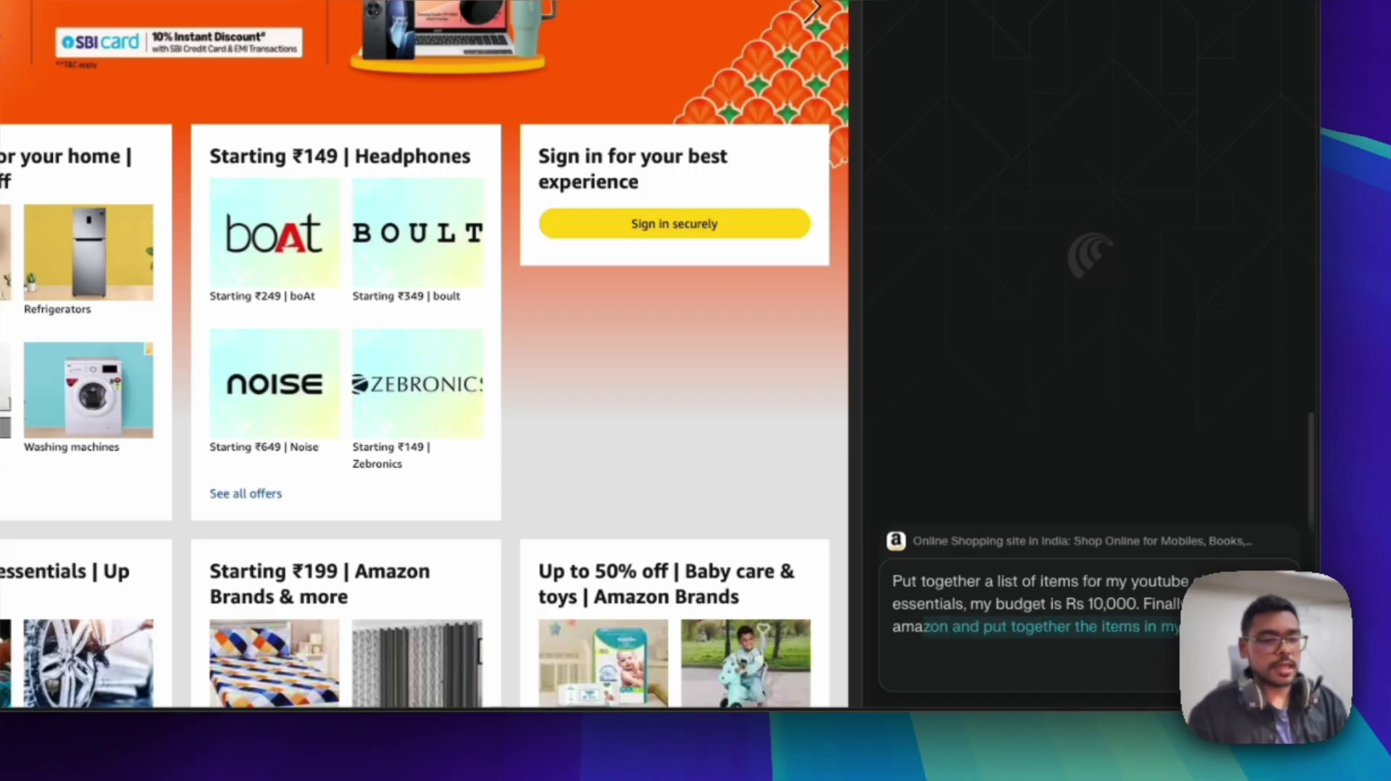
key("Right")
key("Return")
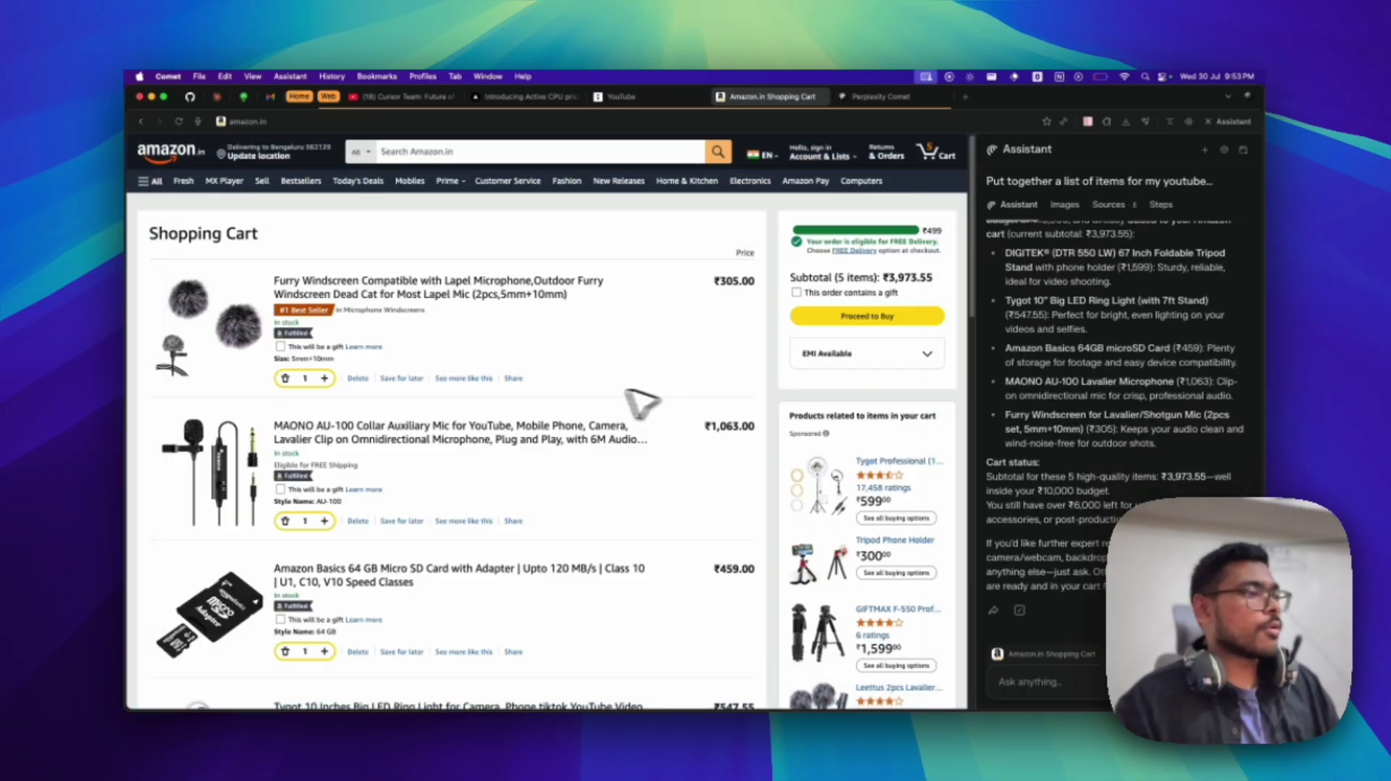
Scroll down the Amazon cart and highlight the 5-item subtotal of ₹3,973.55
scroll(464, 370, "down", 3)
scroll(434, 373, "up", 3)
scroll(413, 363, "down", 10)
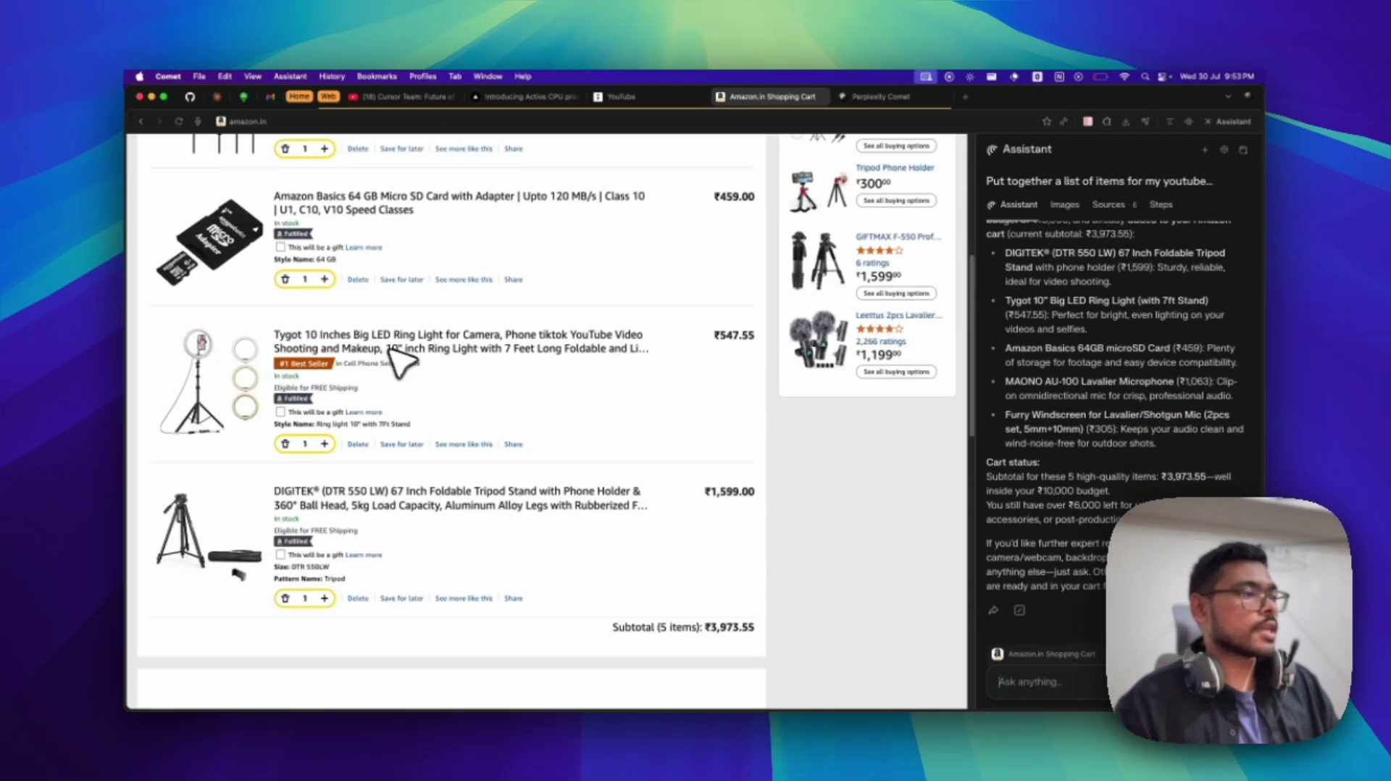
scroll(435, 382, "up", 10)
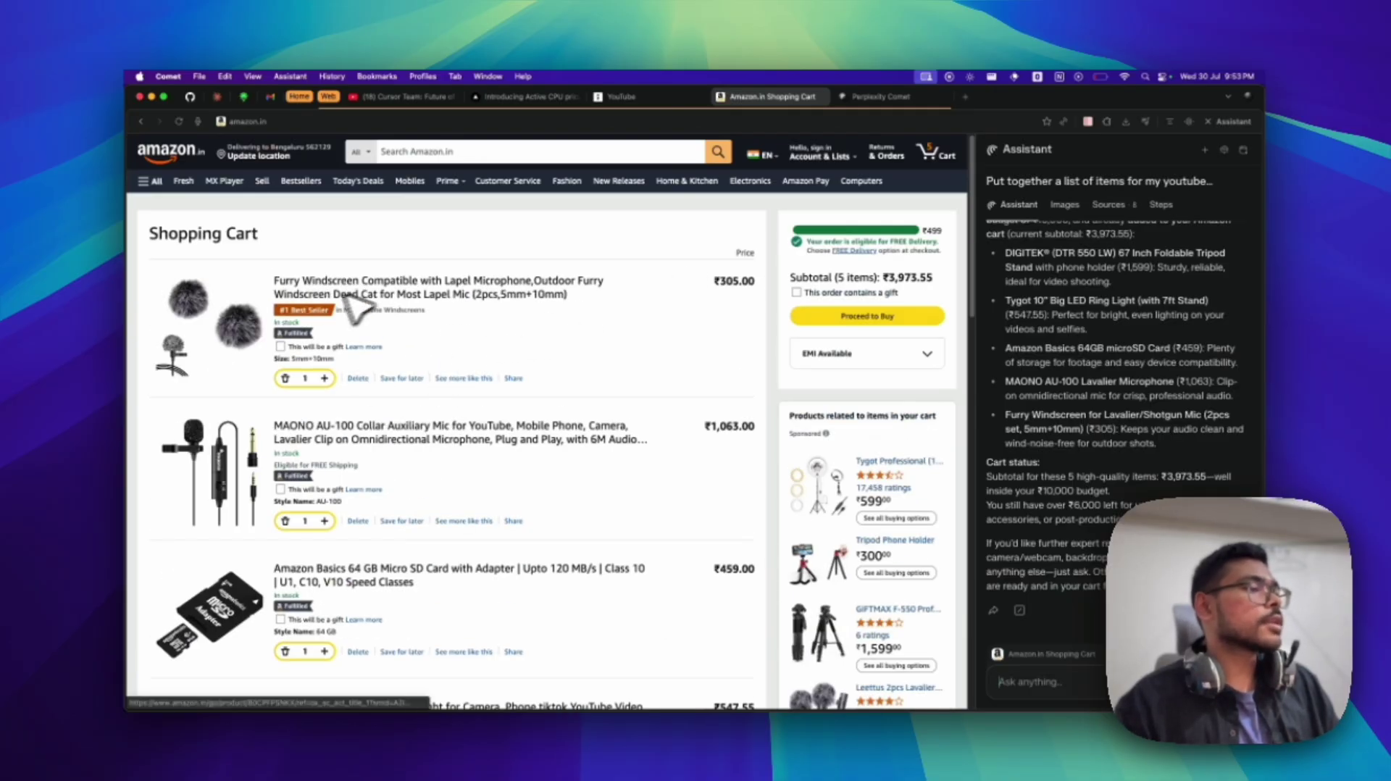
scroll(346, 295, "down", 2)
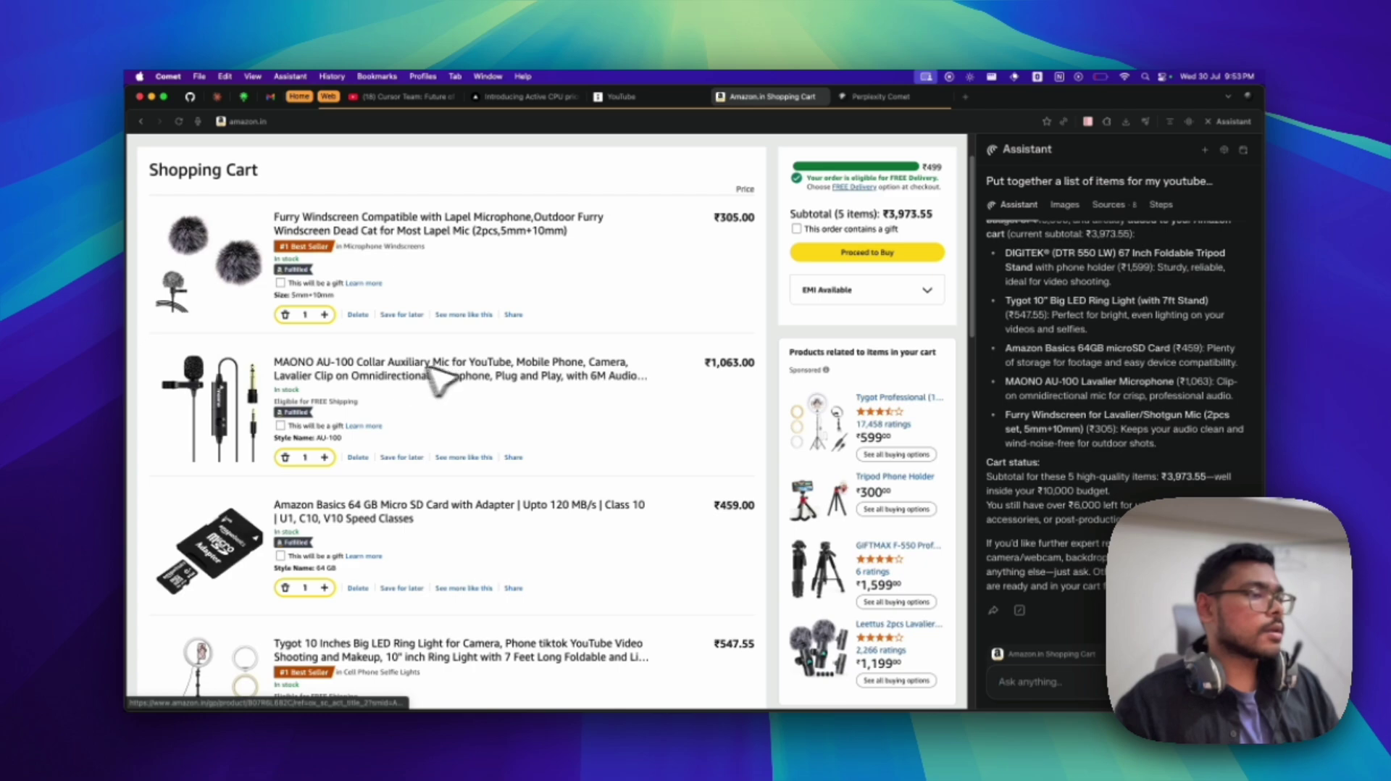
scroll(431, 392, "down", 7)
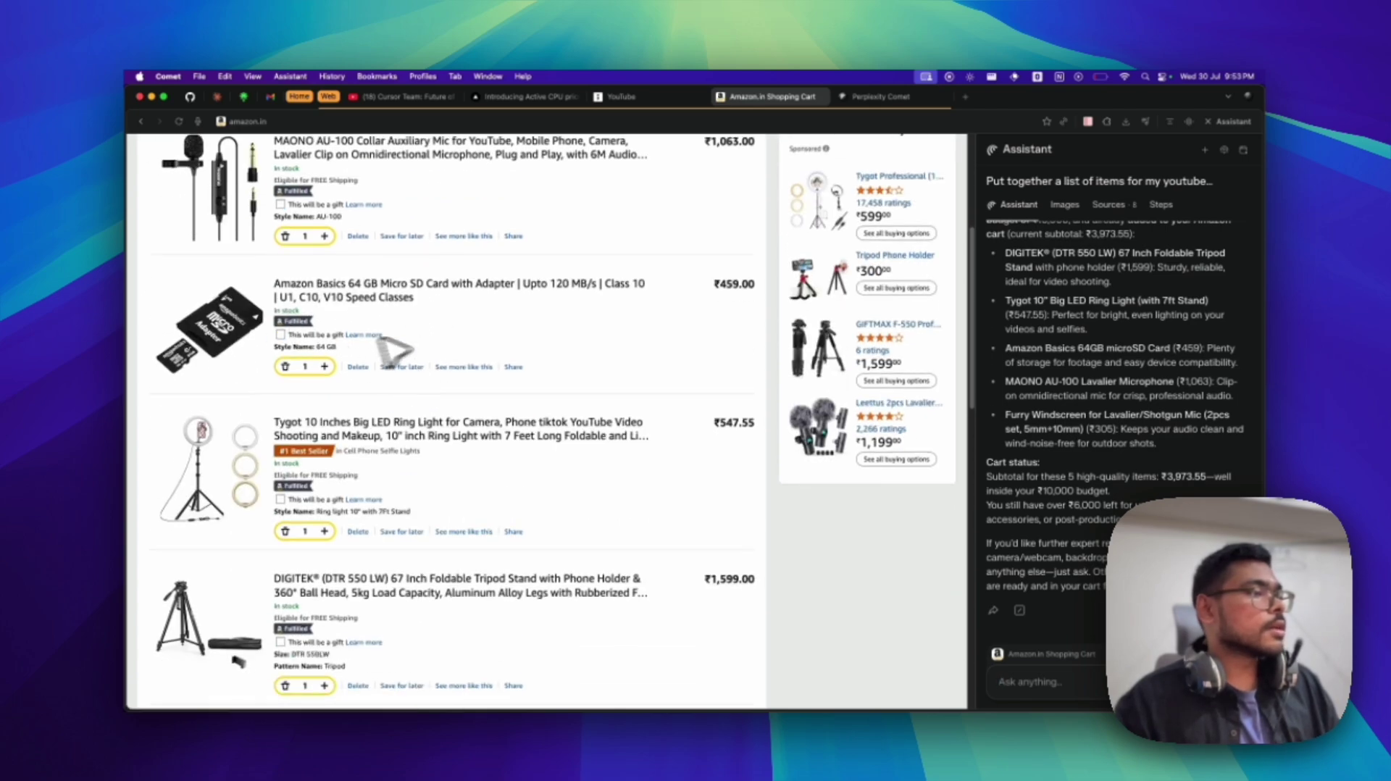
scroll(311, 357, "down", 1)
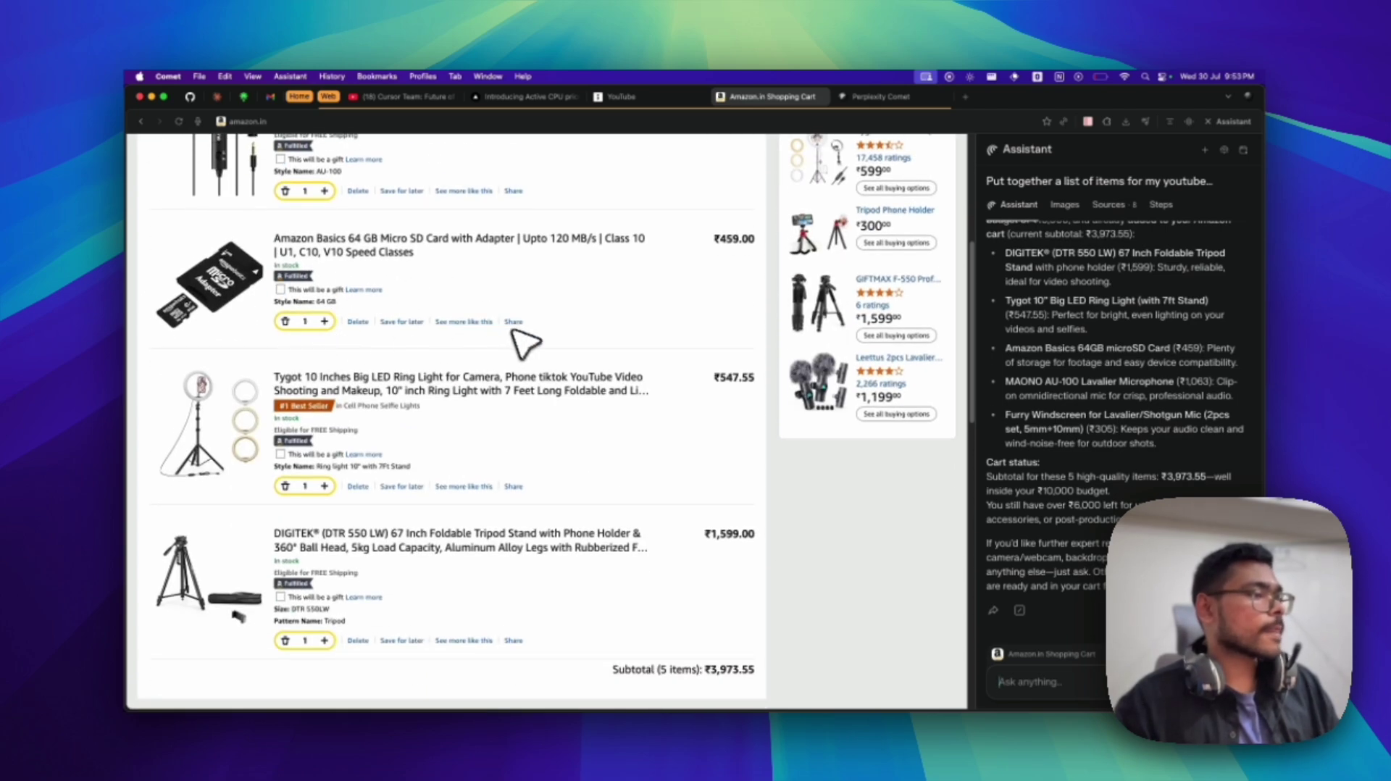
scroll(513, 331, "down", 1)
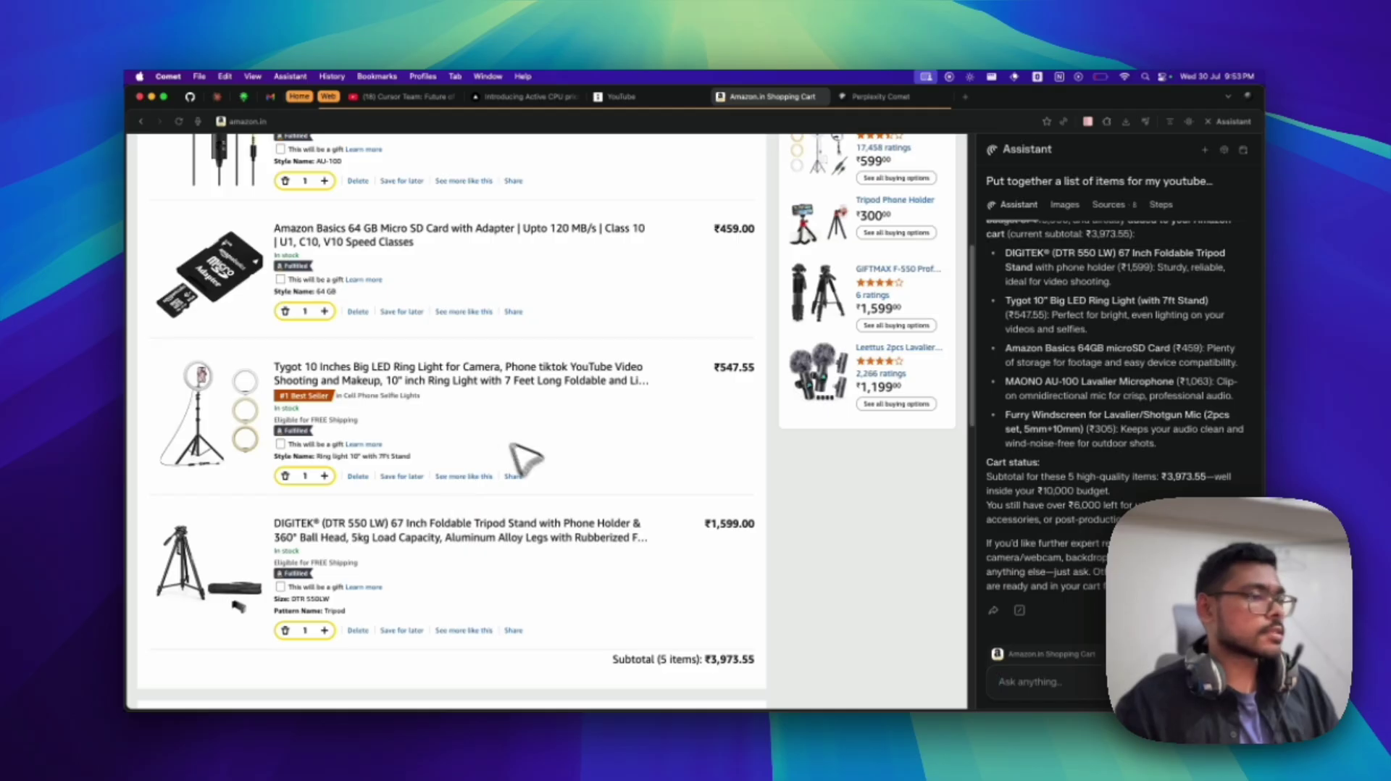
scroll(602, 519, "down", 3)
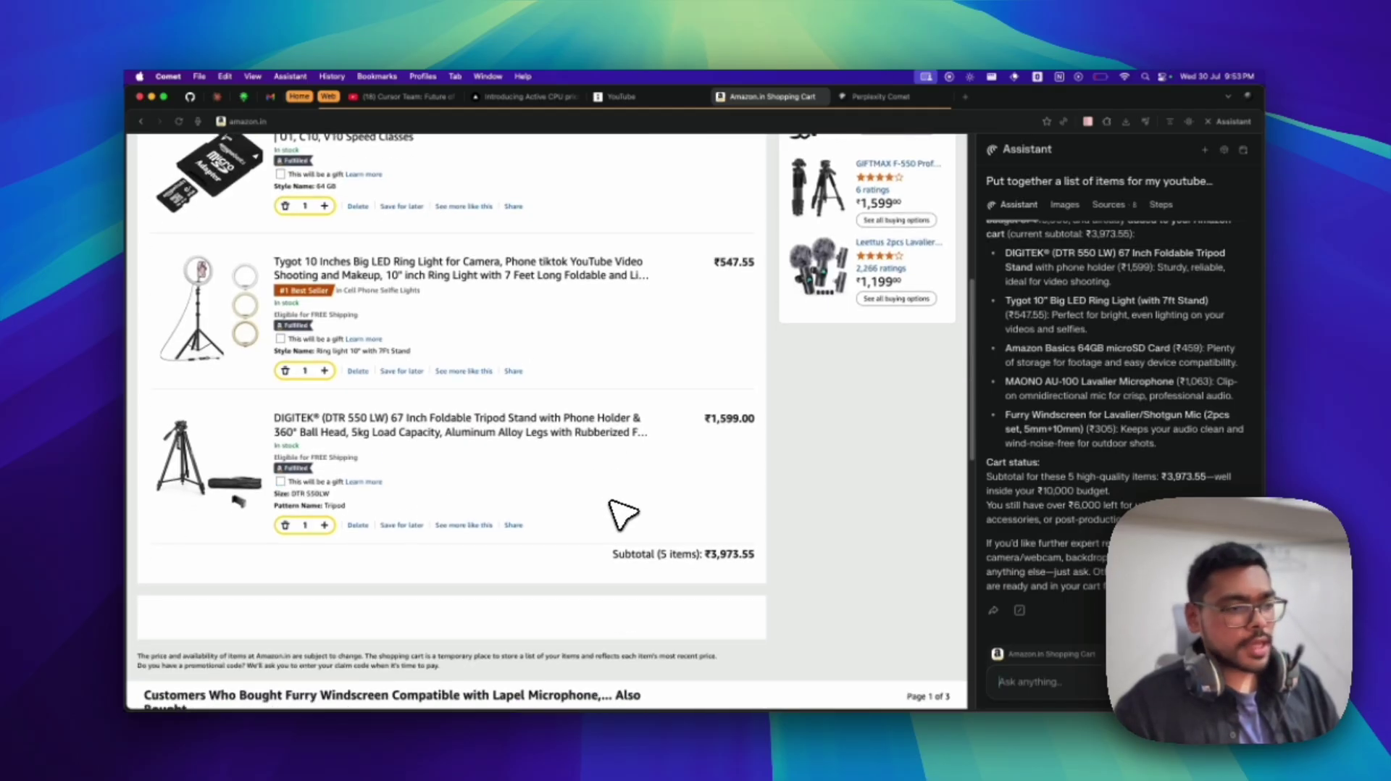
left_click_drag(616, 552, 780, 581)
left_click(844, 544)
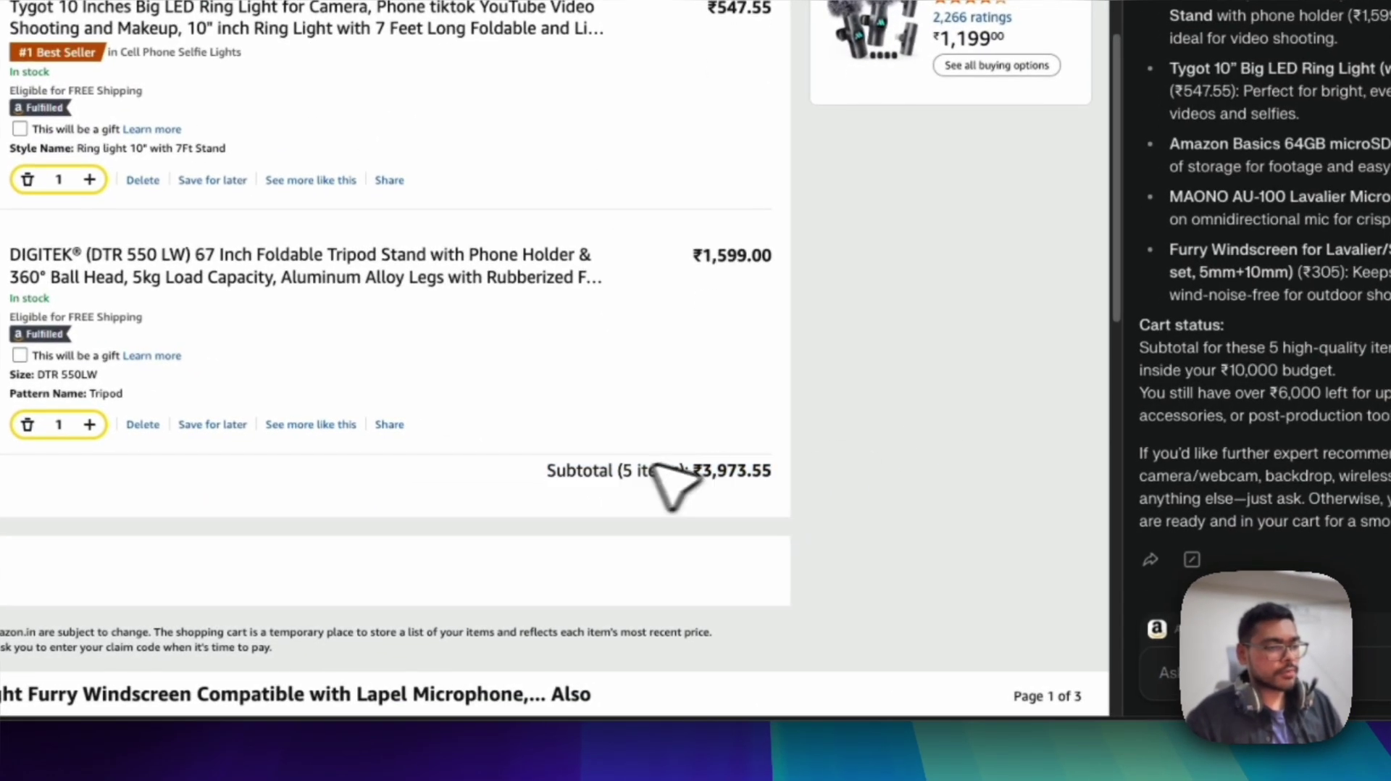
left_click_drag(660, 554, 832, 532)
left_click(874, 418)
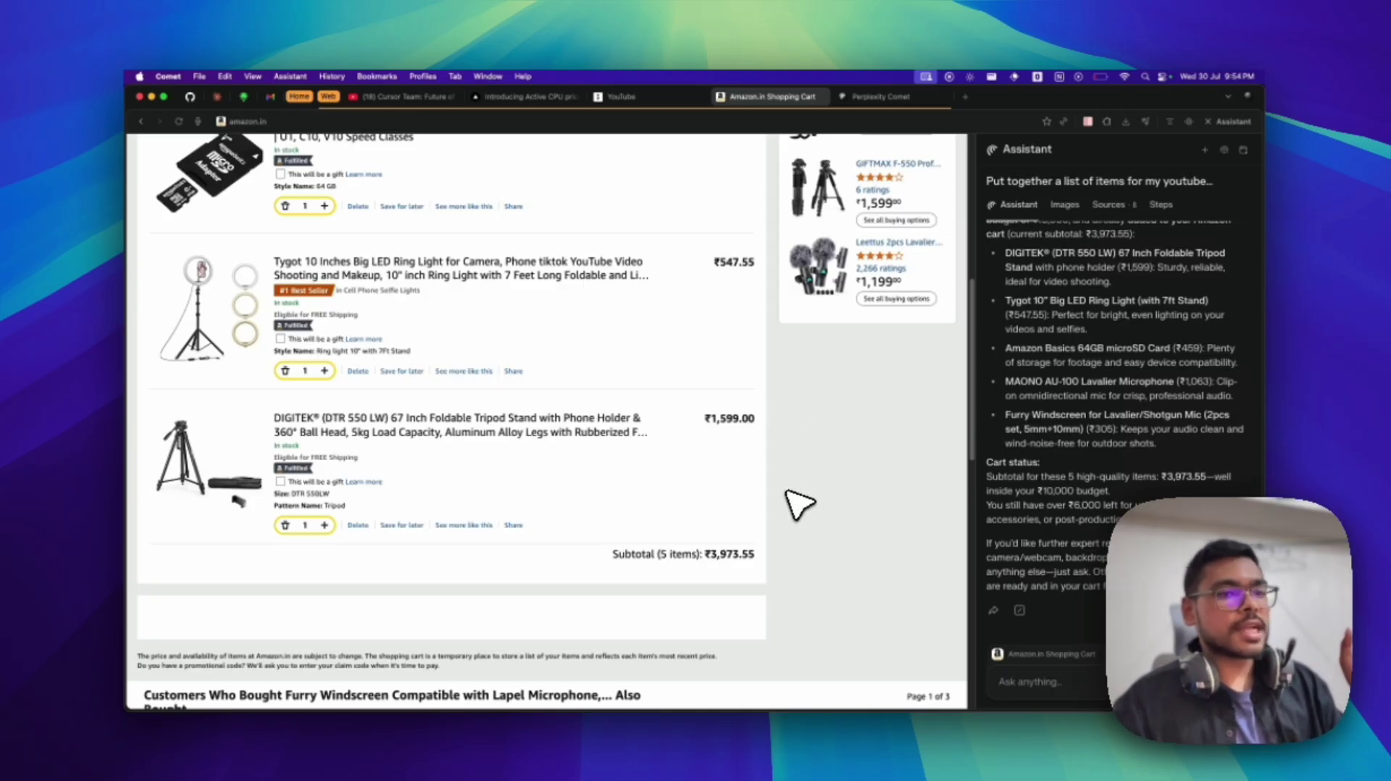
Close the Assistant sidebar in tldraw, highlight the Quick summary note, then go to the Cursor Team podcast
left_click(630, 96)
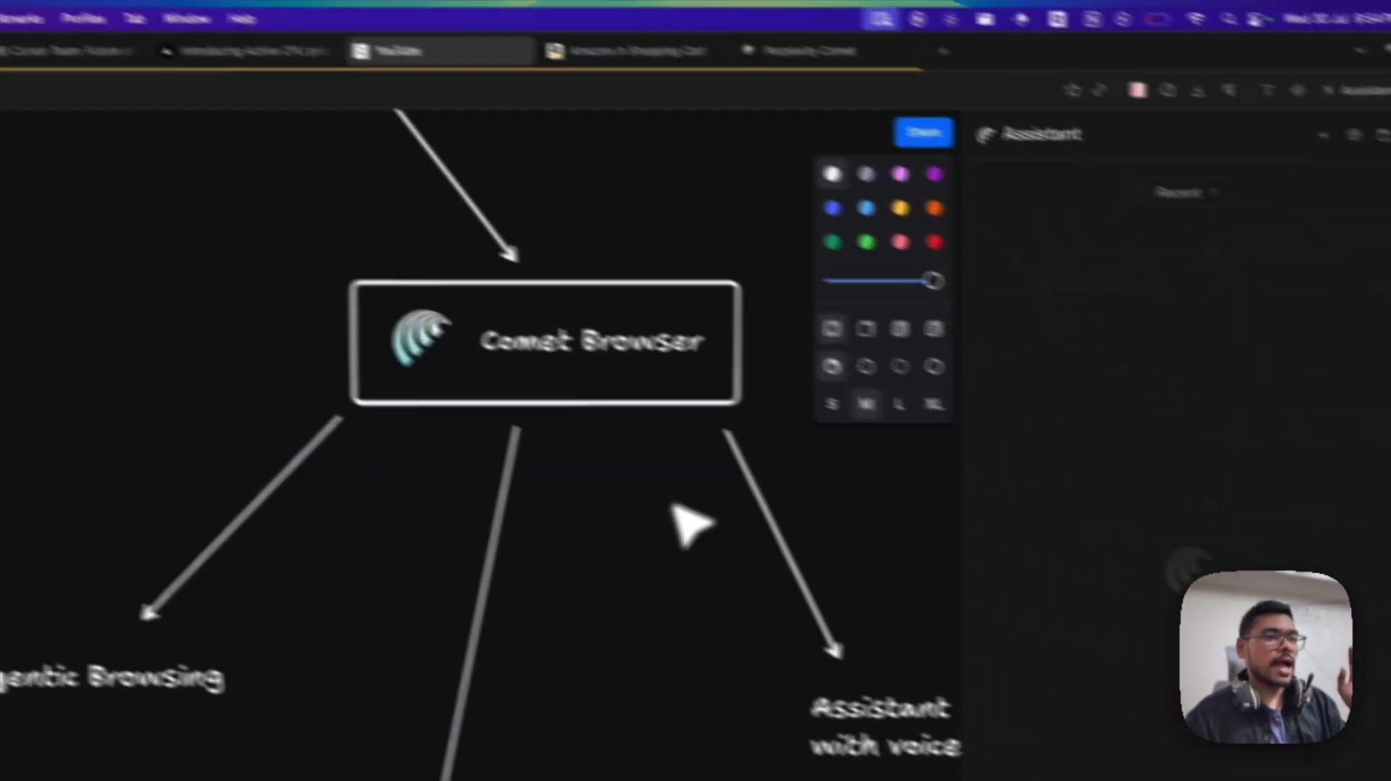
left_click(1349, 89)
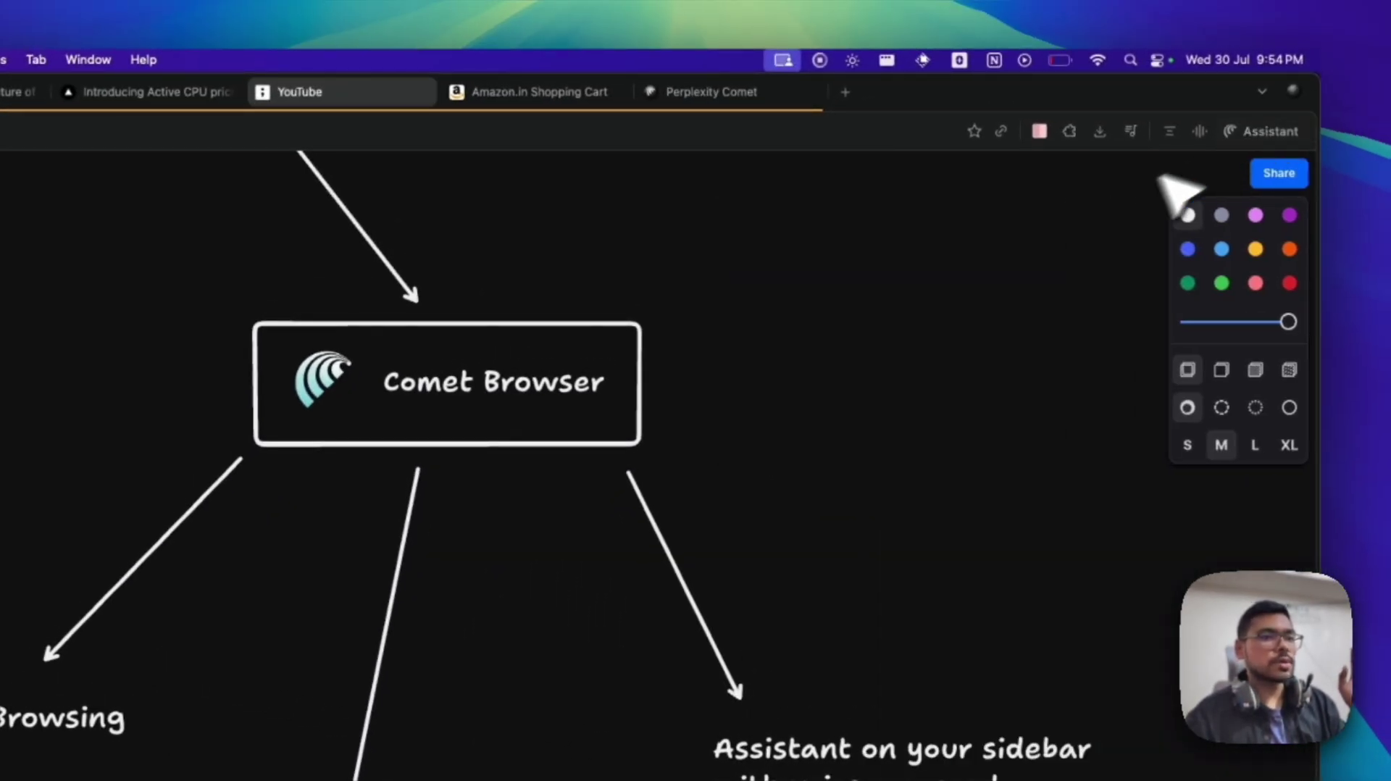
left_click_drag(904, 579, 811, 508)
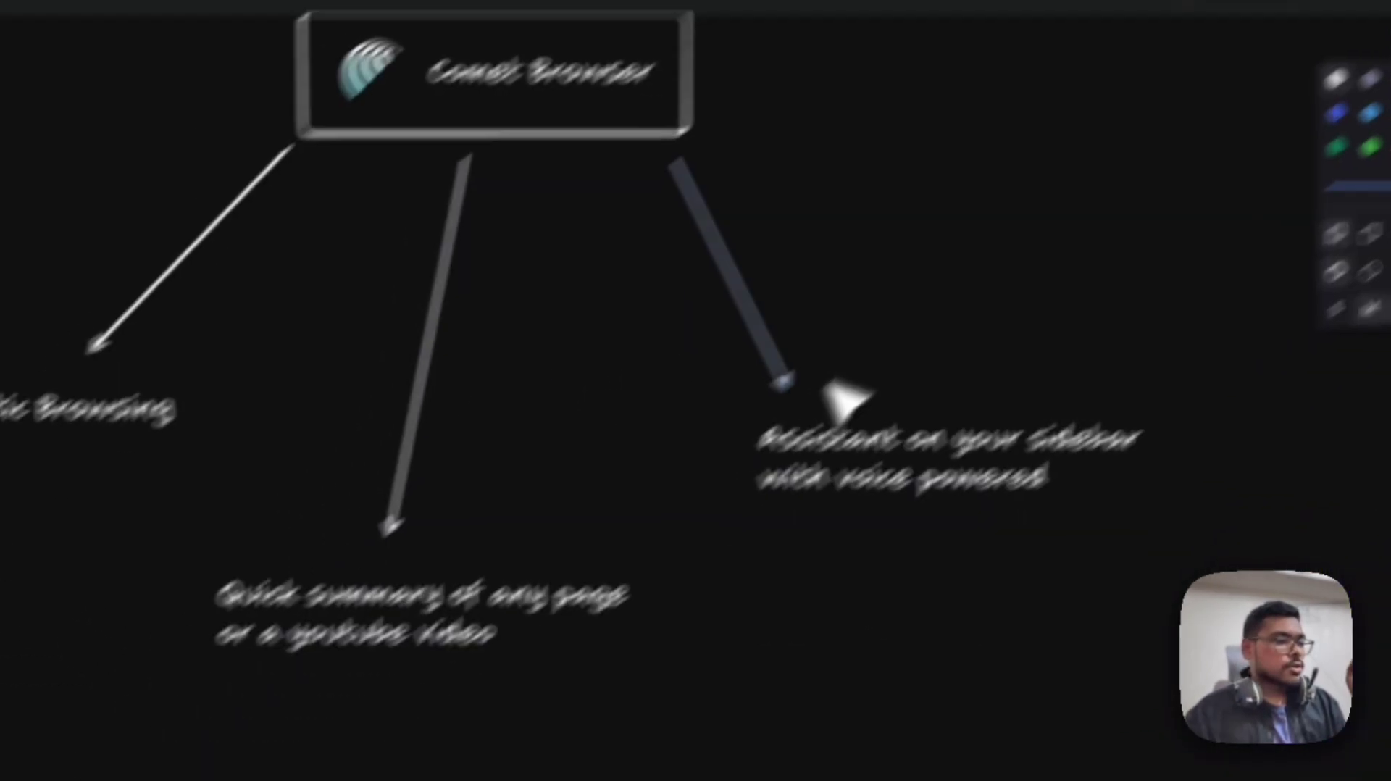
left_click(583, 590)
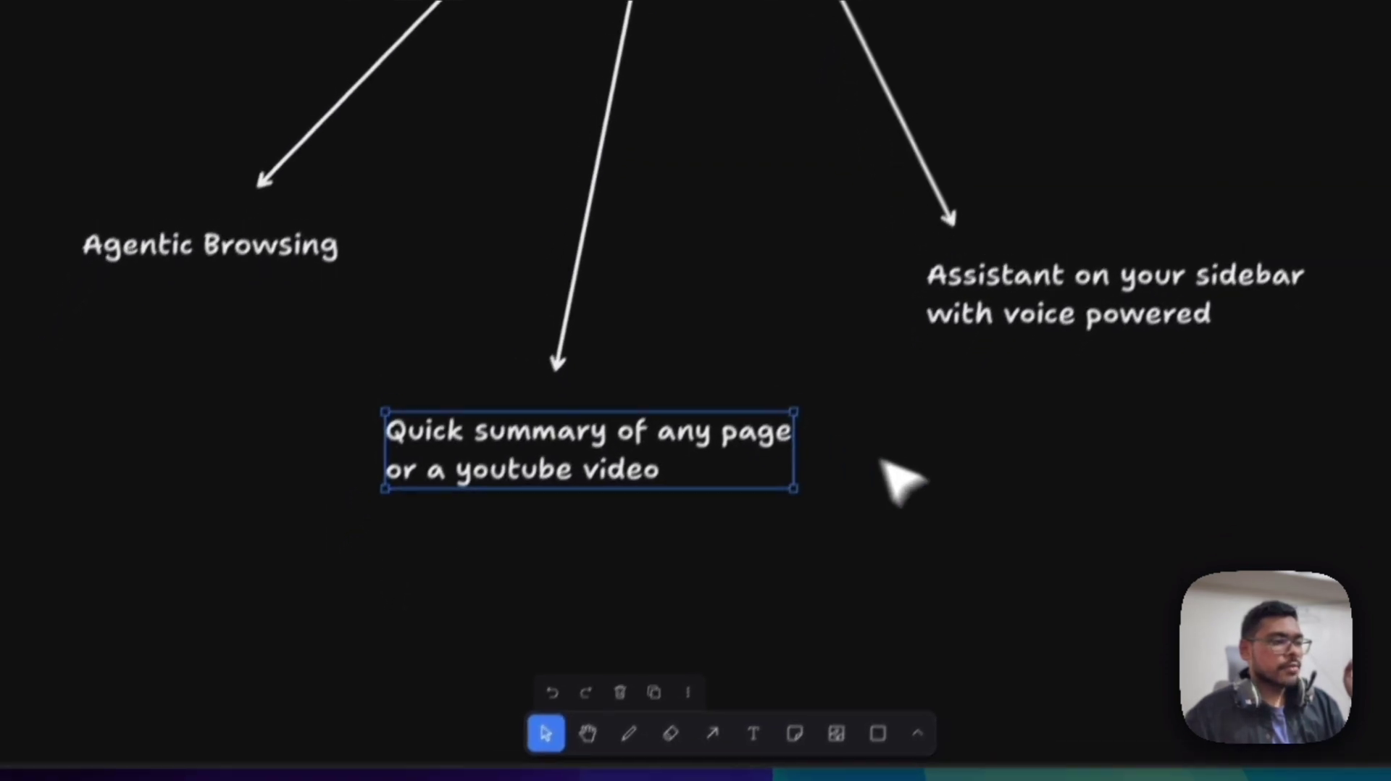
left_click(738, 582)
left_click_drag(460, 572, 652, 441)
left_click(372, 131)
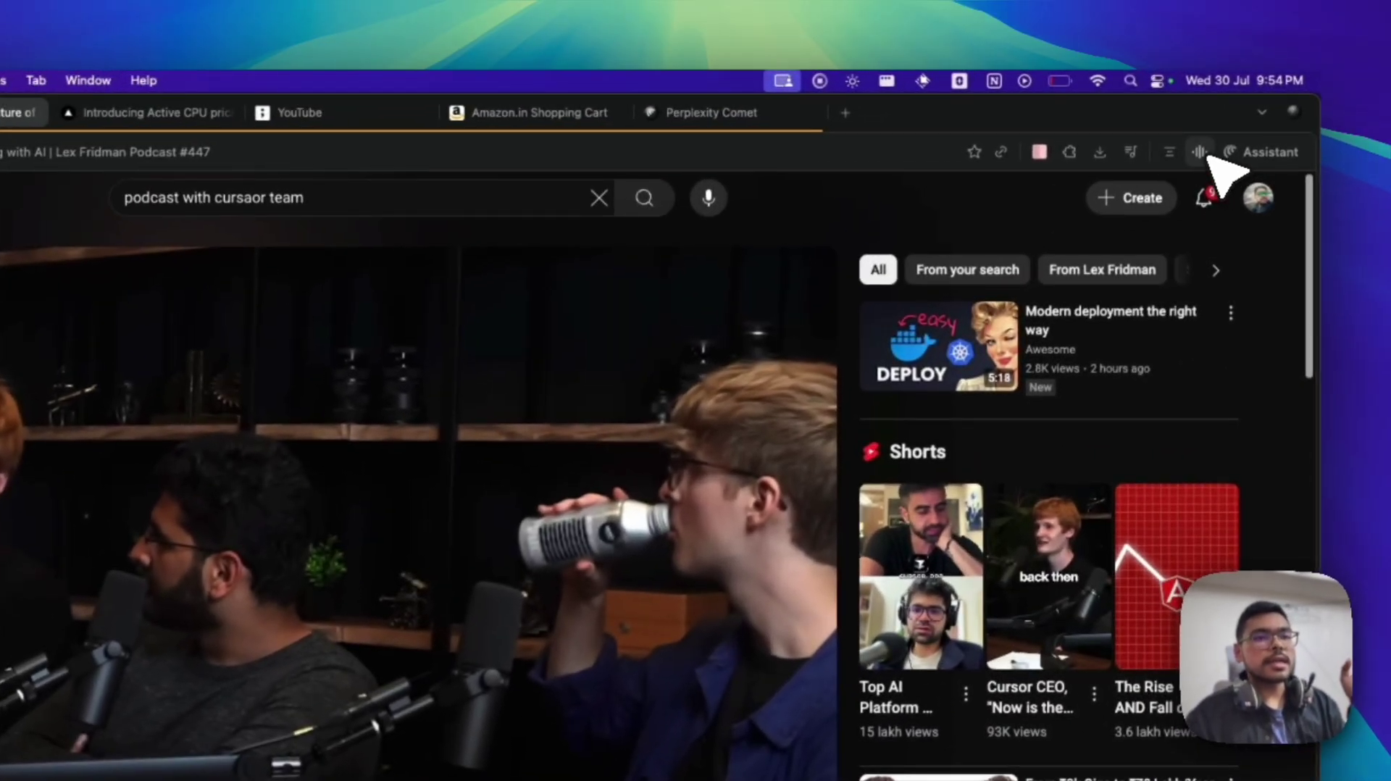
Summarize the Cursor Team podcast page with the Assistant and begin a follow-up question
left_click(1201, 152)
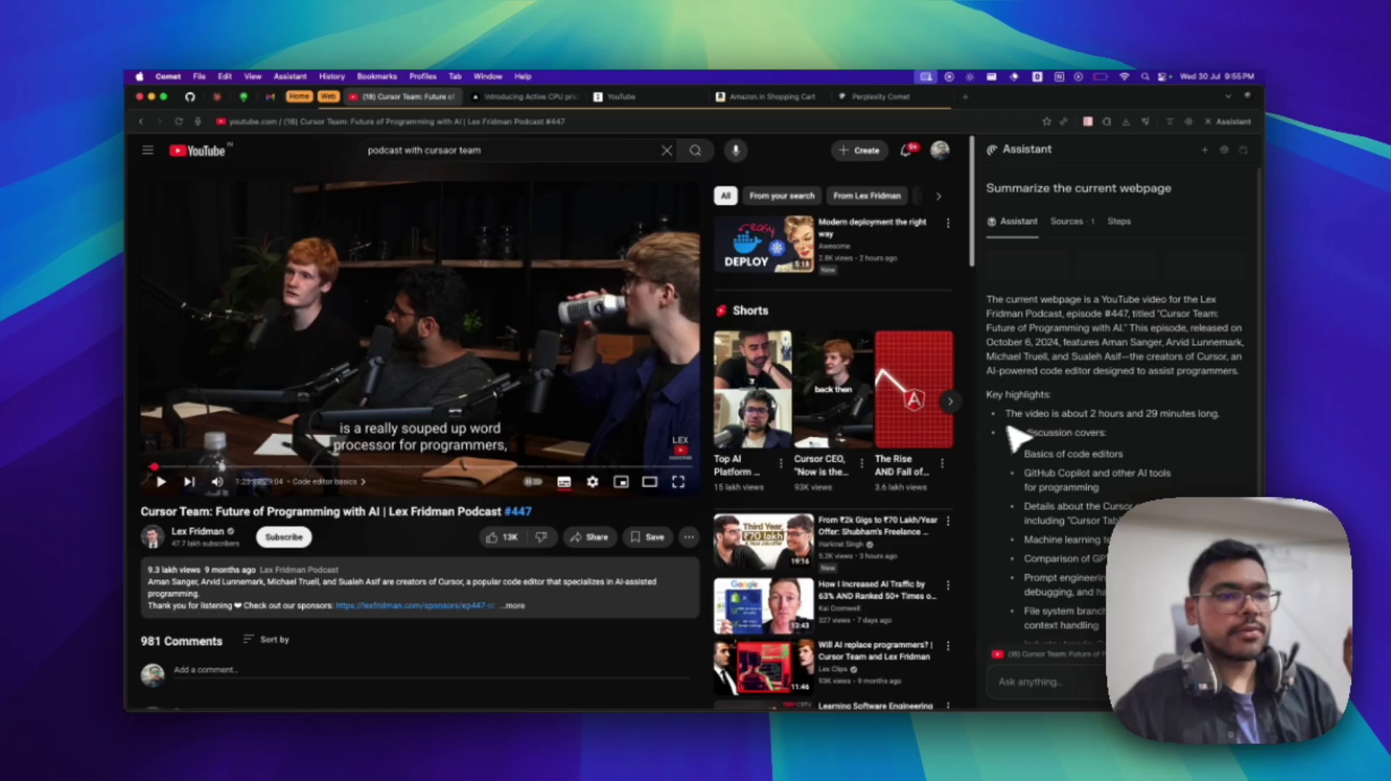
scroll(1073, 377, "down", 5)
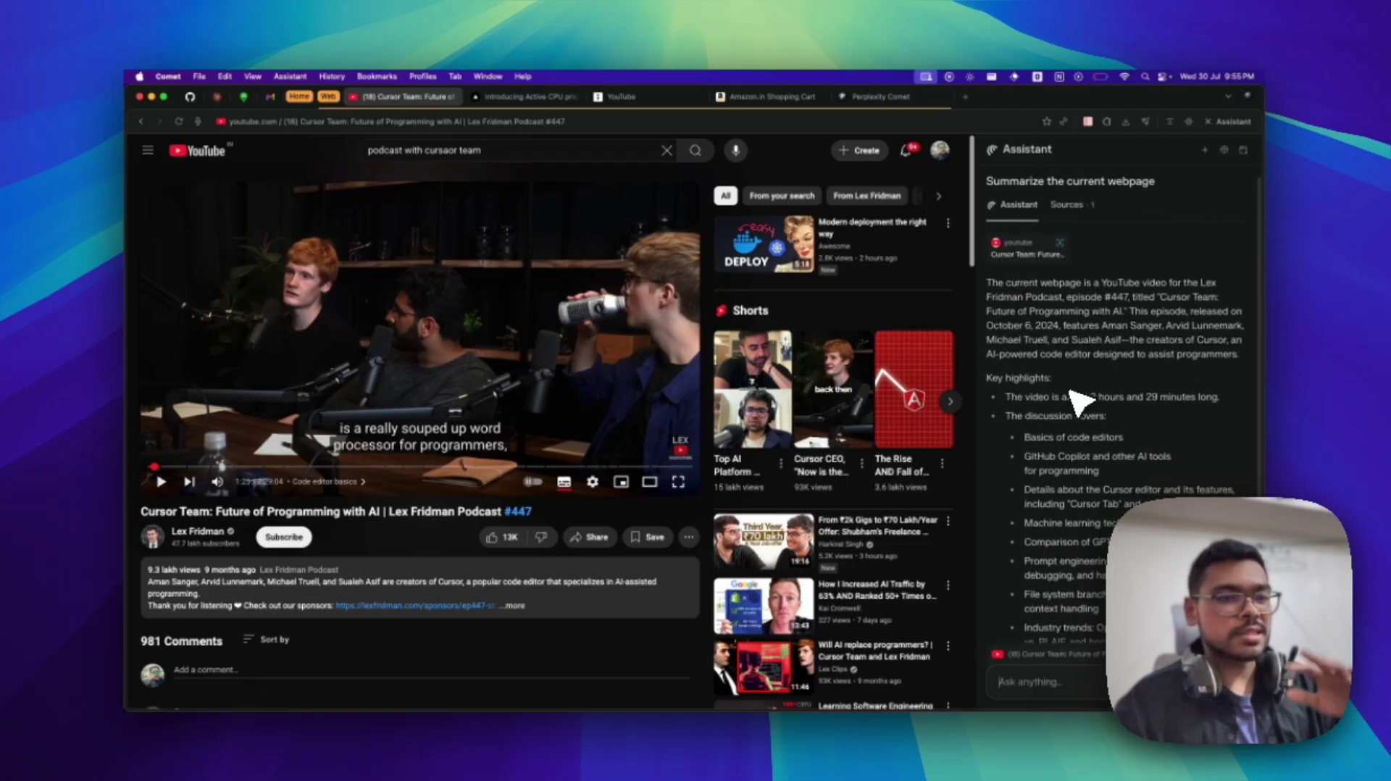
scroll(1071, 412, "down", 5)
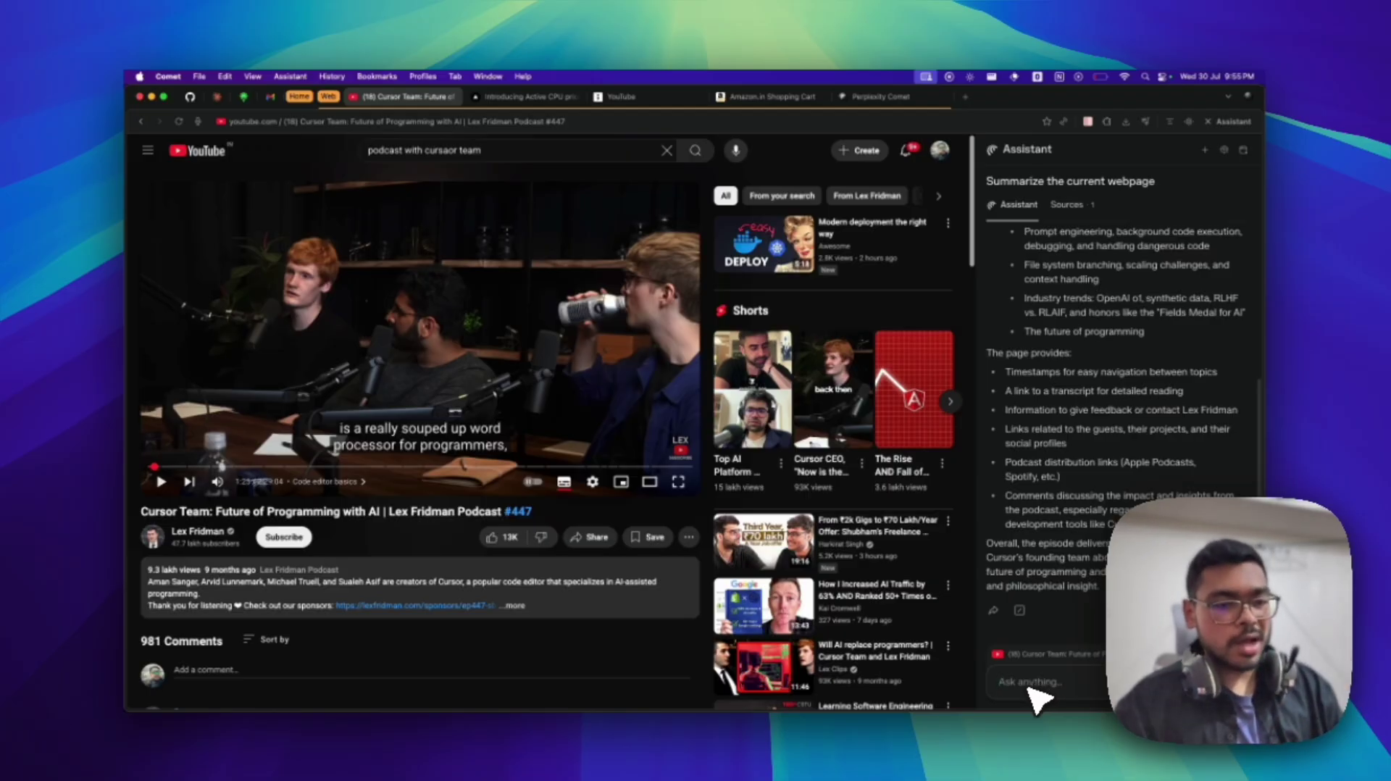
left_click(1032, 685)
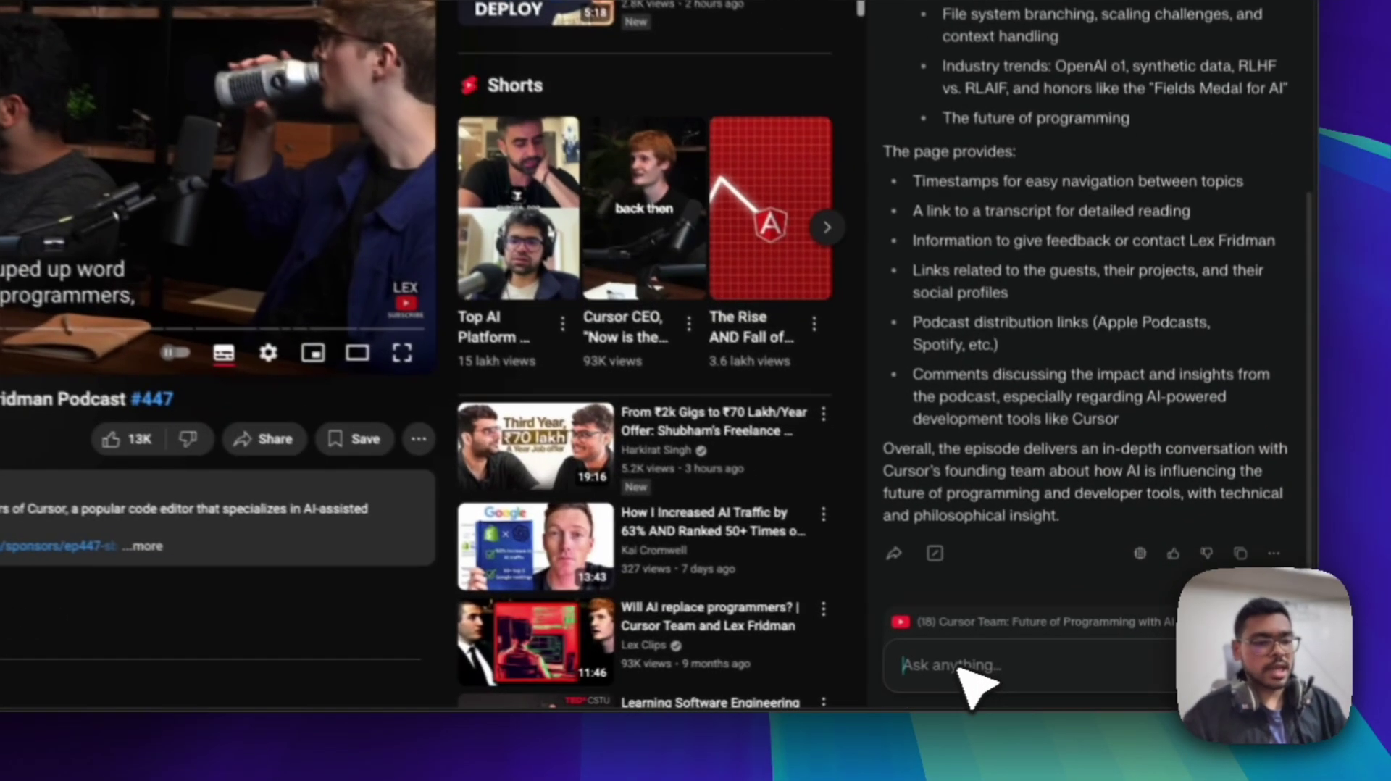
type("f")
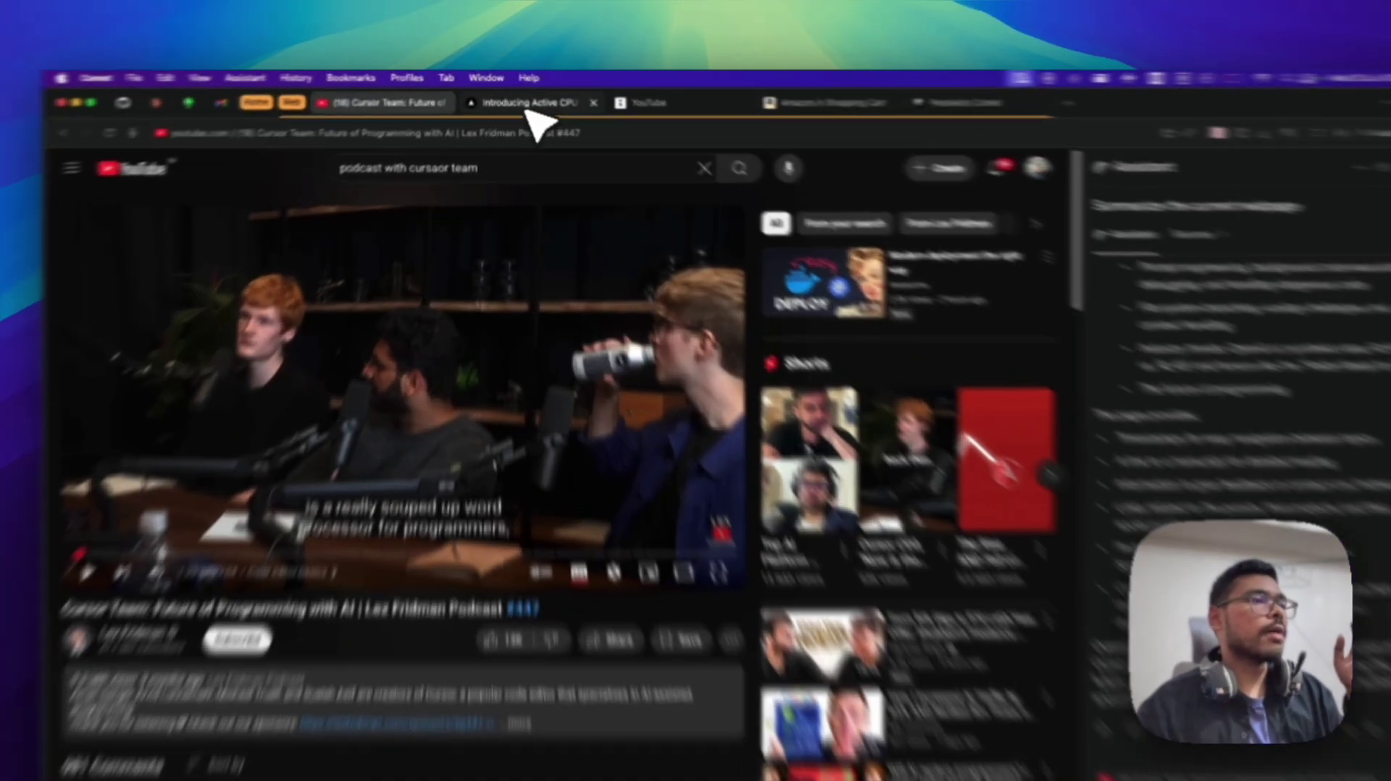
On the Vercel 'Active CPU pricing' article, have the Assistant summarize the current webpage
left_click(533, 97)
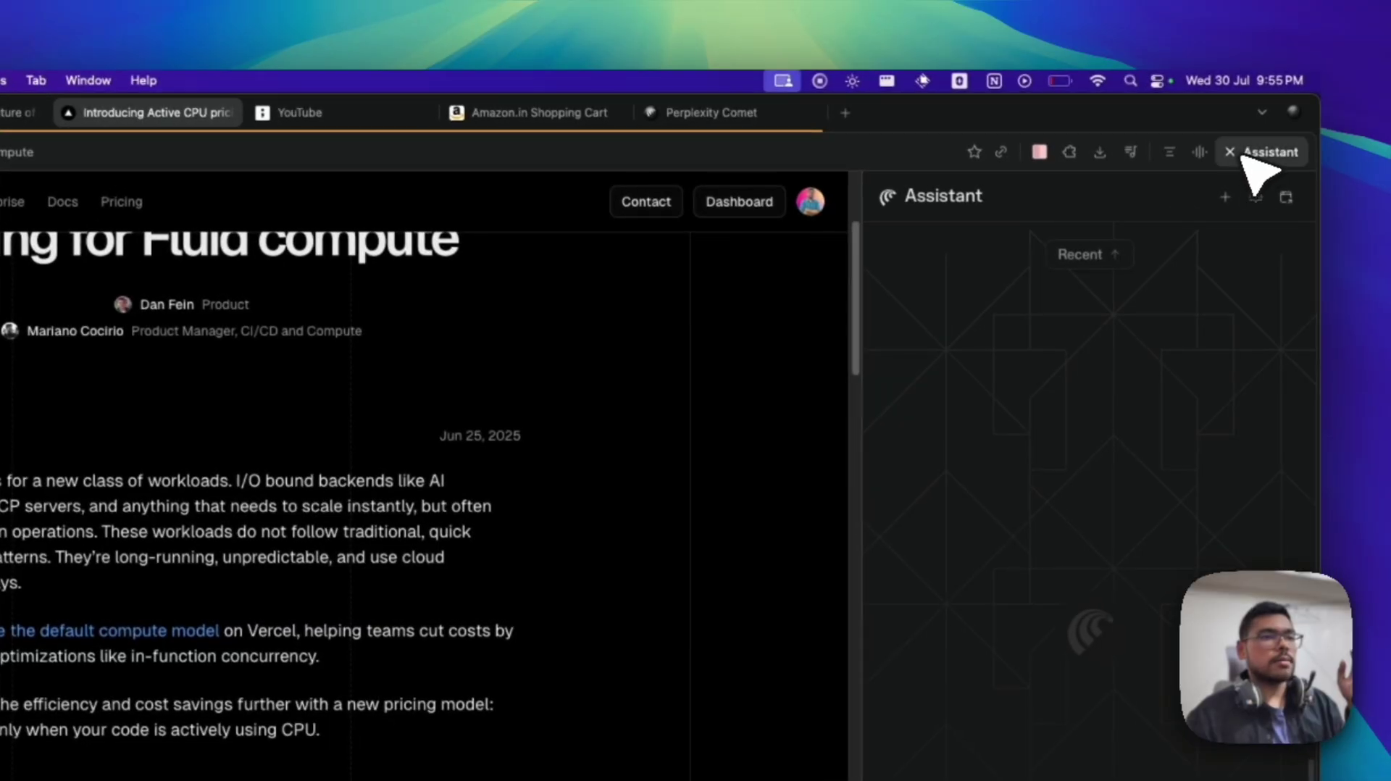
left_click(1264, 151)
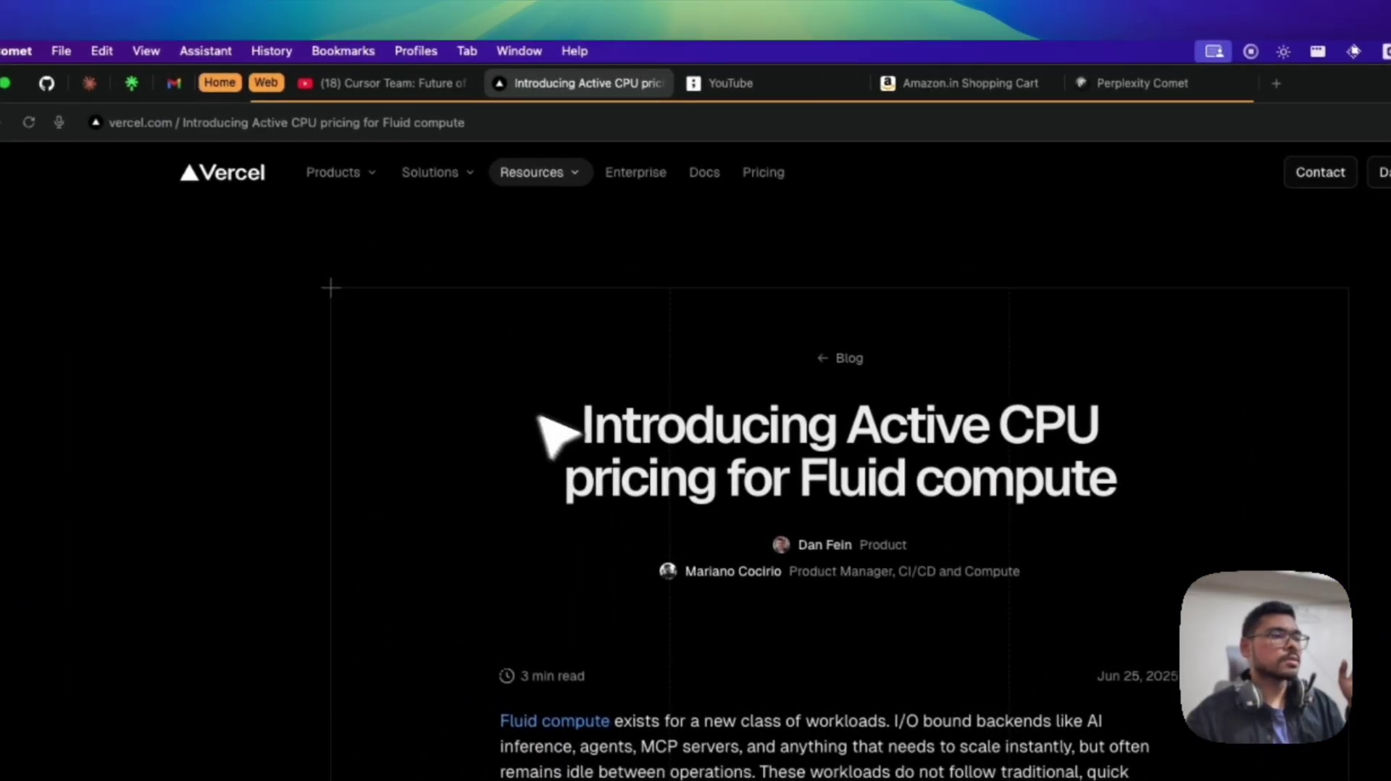
left_click_drag(558, 421, 1127, 471)
left_click(1195, 474)
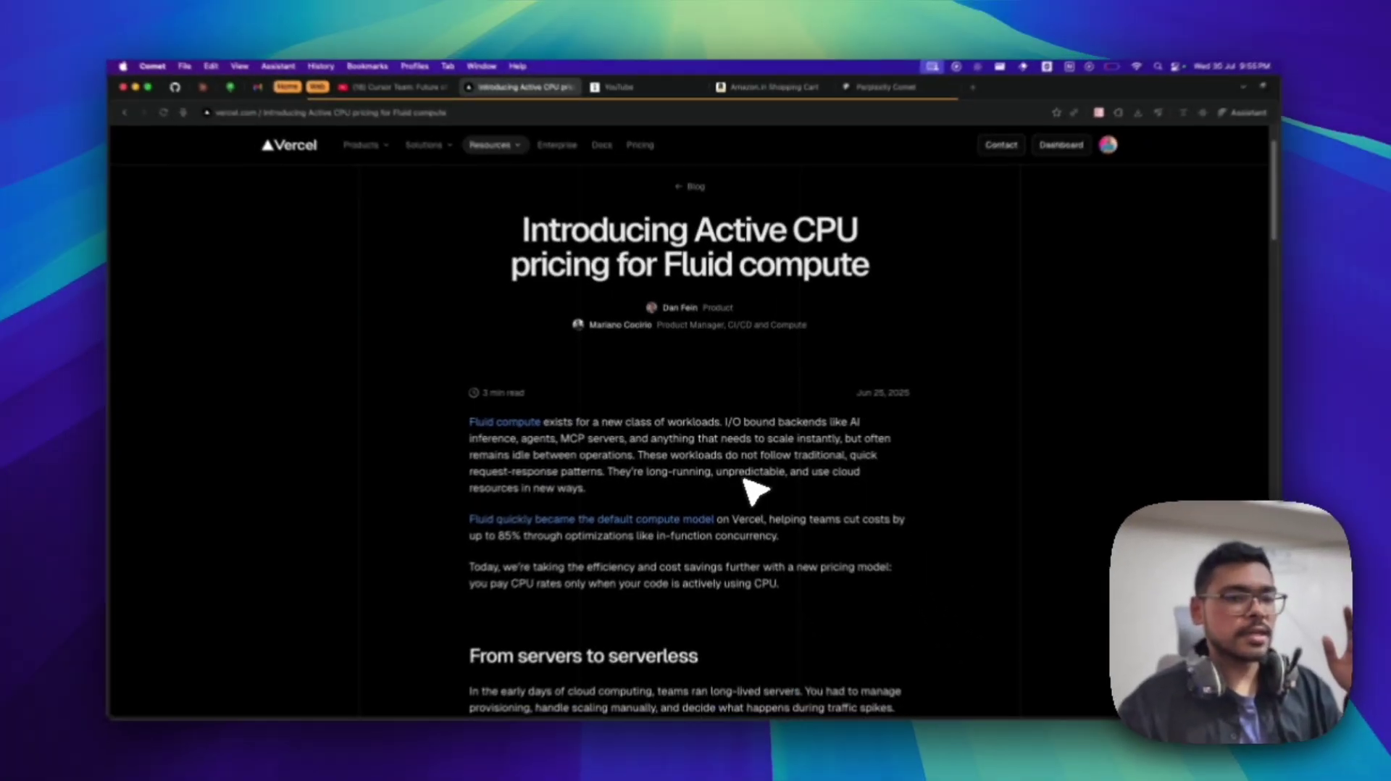
scroll(817, 605, "down", 2)
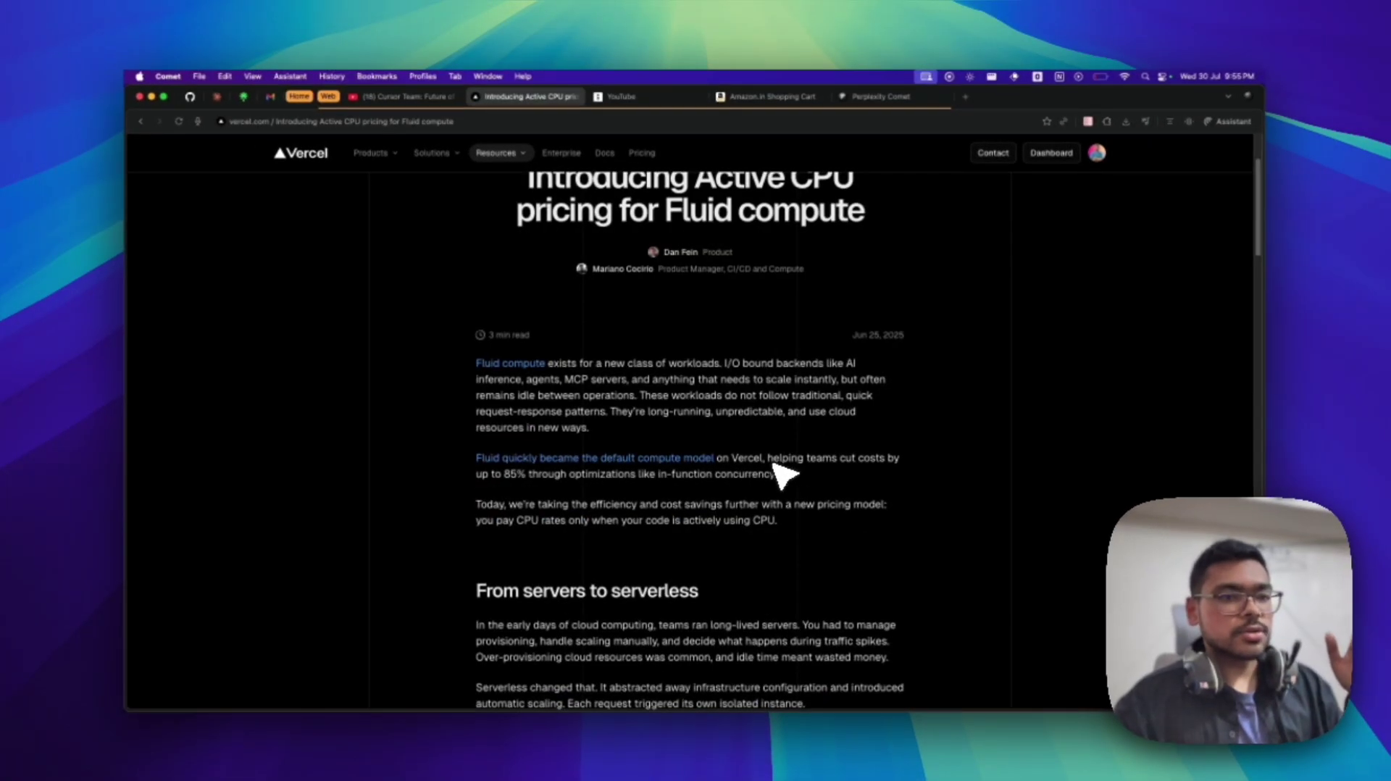
left_click(1168, 122)
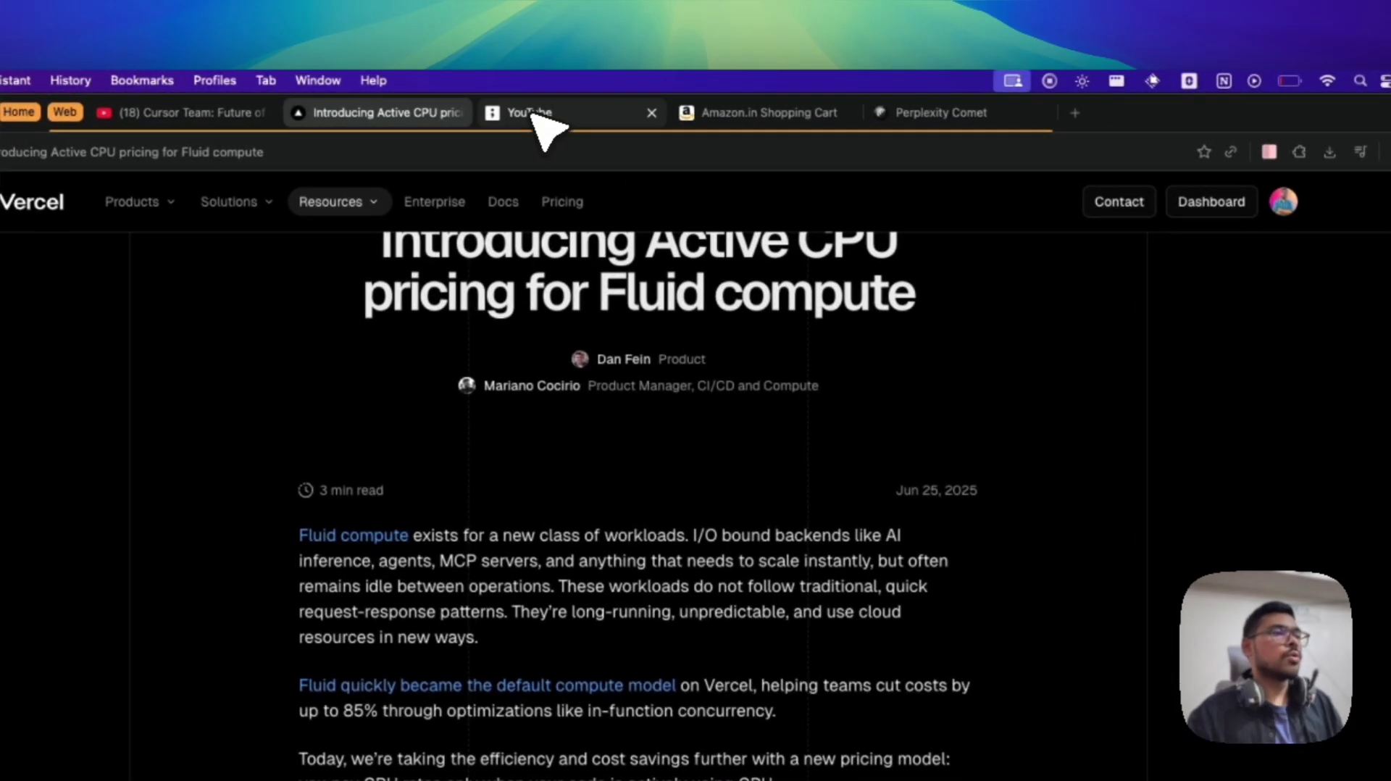
Select the tldraw assistant arrow and note, then return to the Active CPU pricing article
left_click(605, 97)
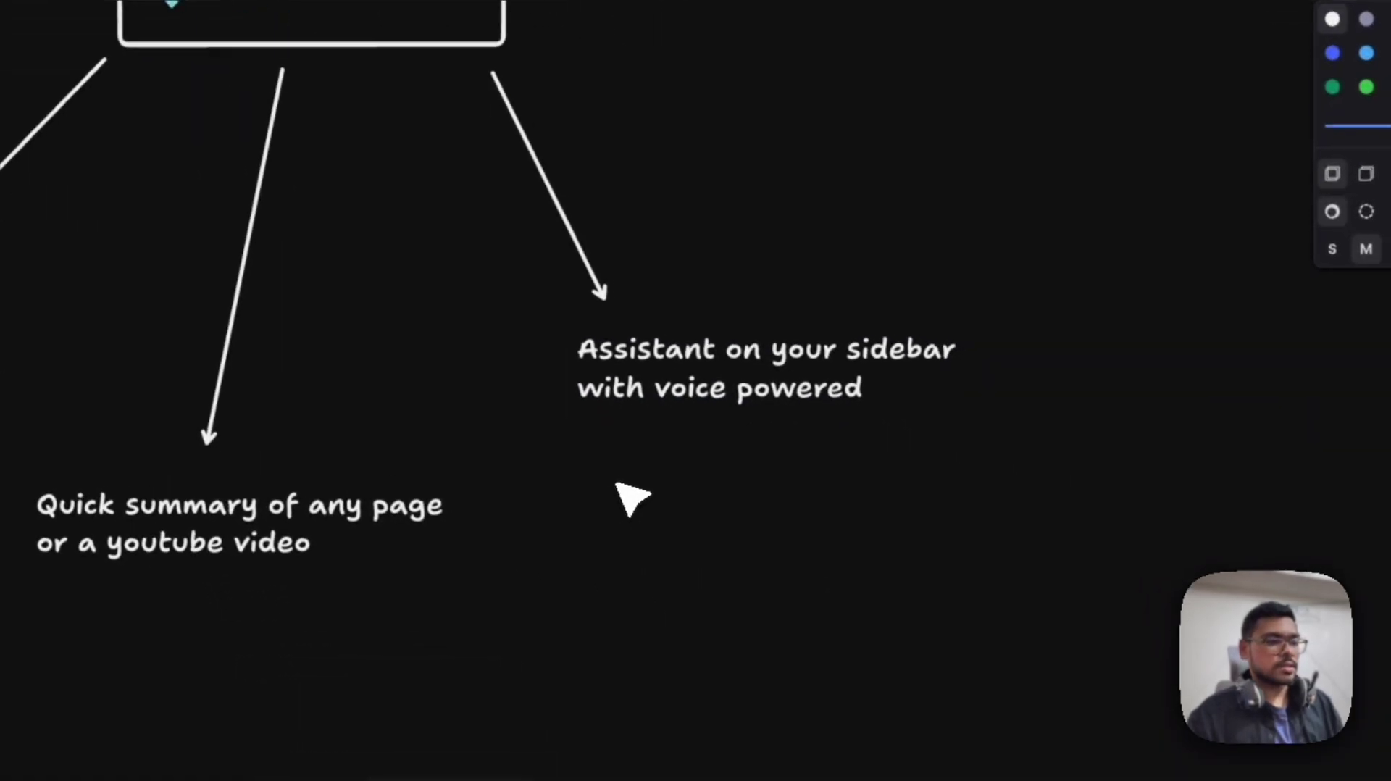
left_click_drag(606, 518, 907, 284)
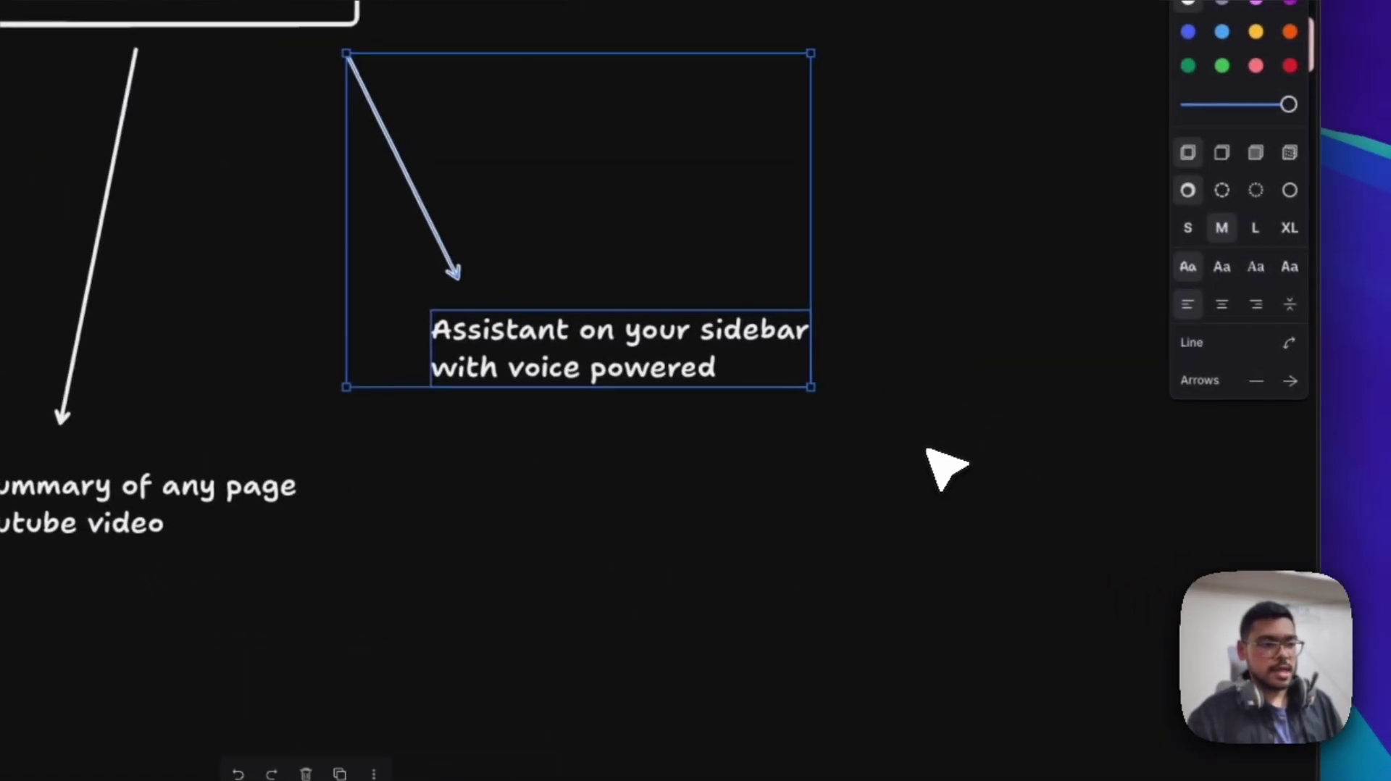
left_click(929, 453)
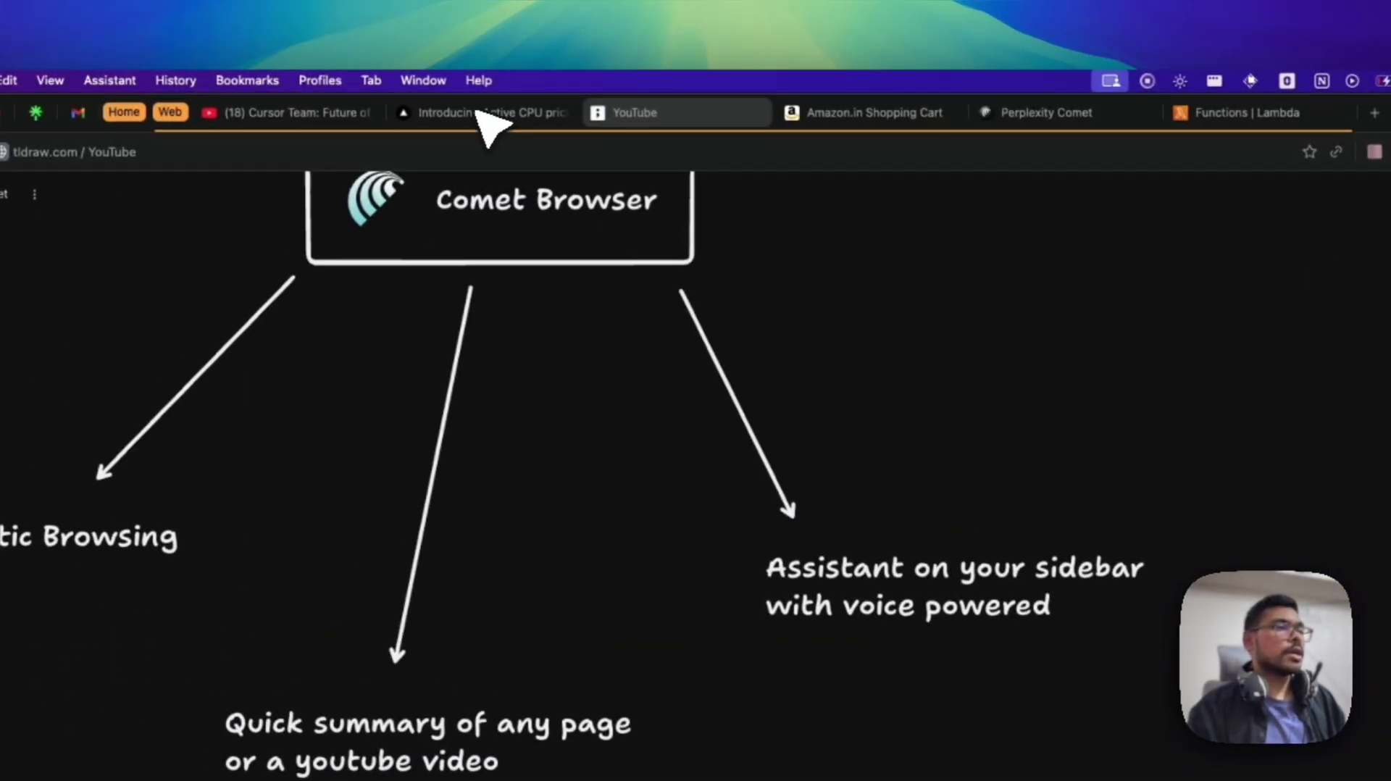
left_click(478, 114)
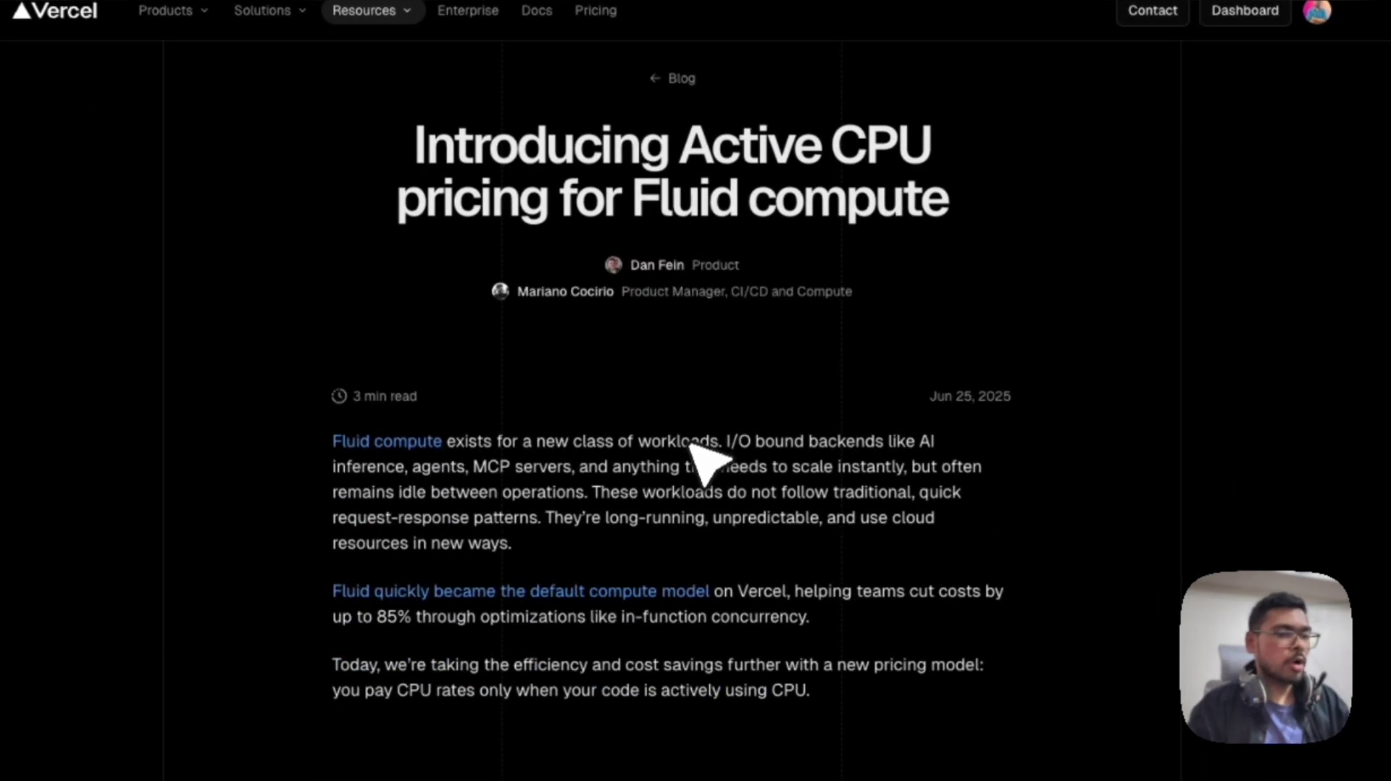
scroll(706, 464, "down", 2)
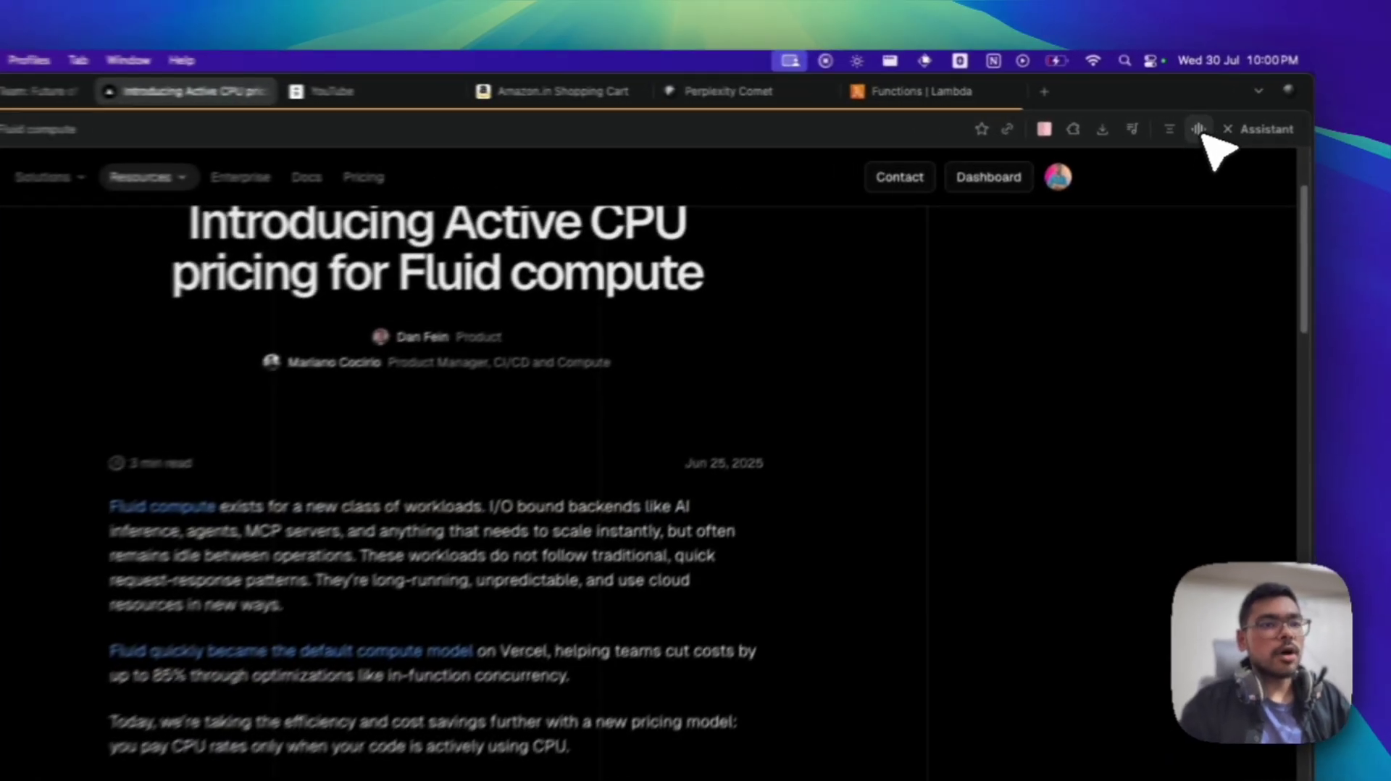
Talk with Comet's voice assistant about the Vercel article, then close the voice view
left_click(1191, 122)
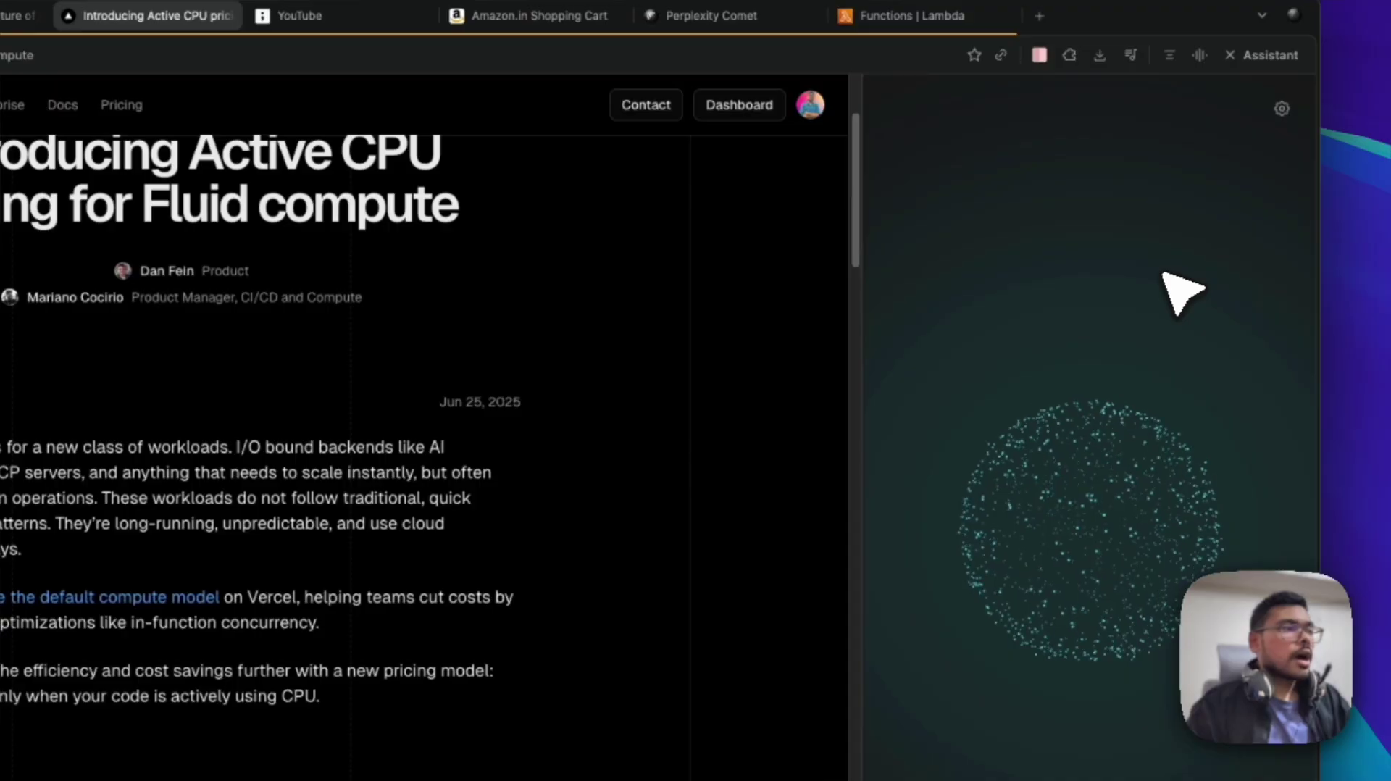
scroll(651, 502, "up", 3)
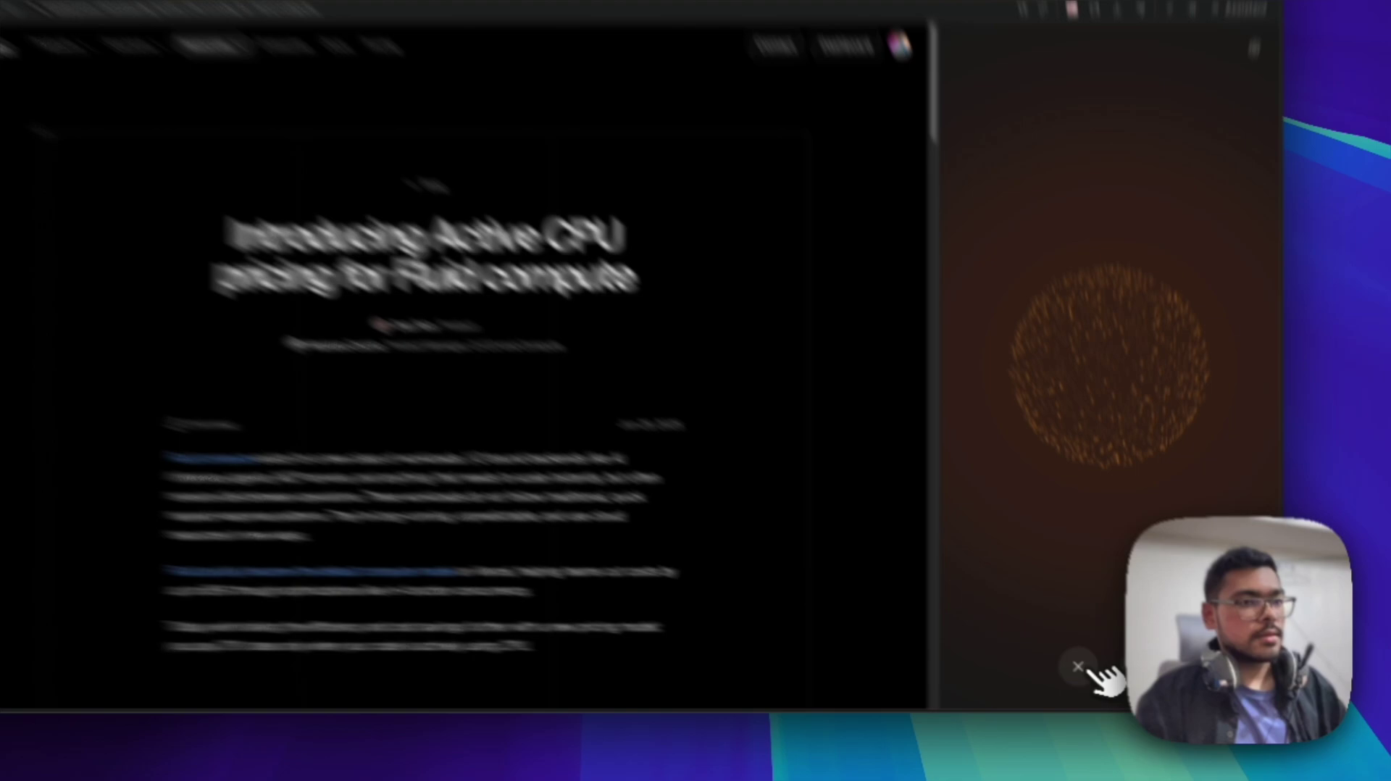
left_click(1092, 673)
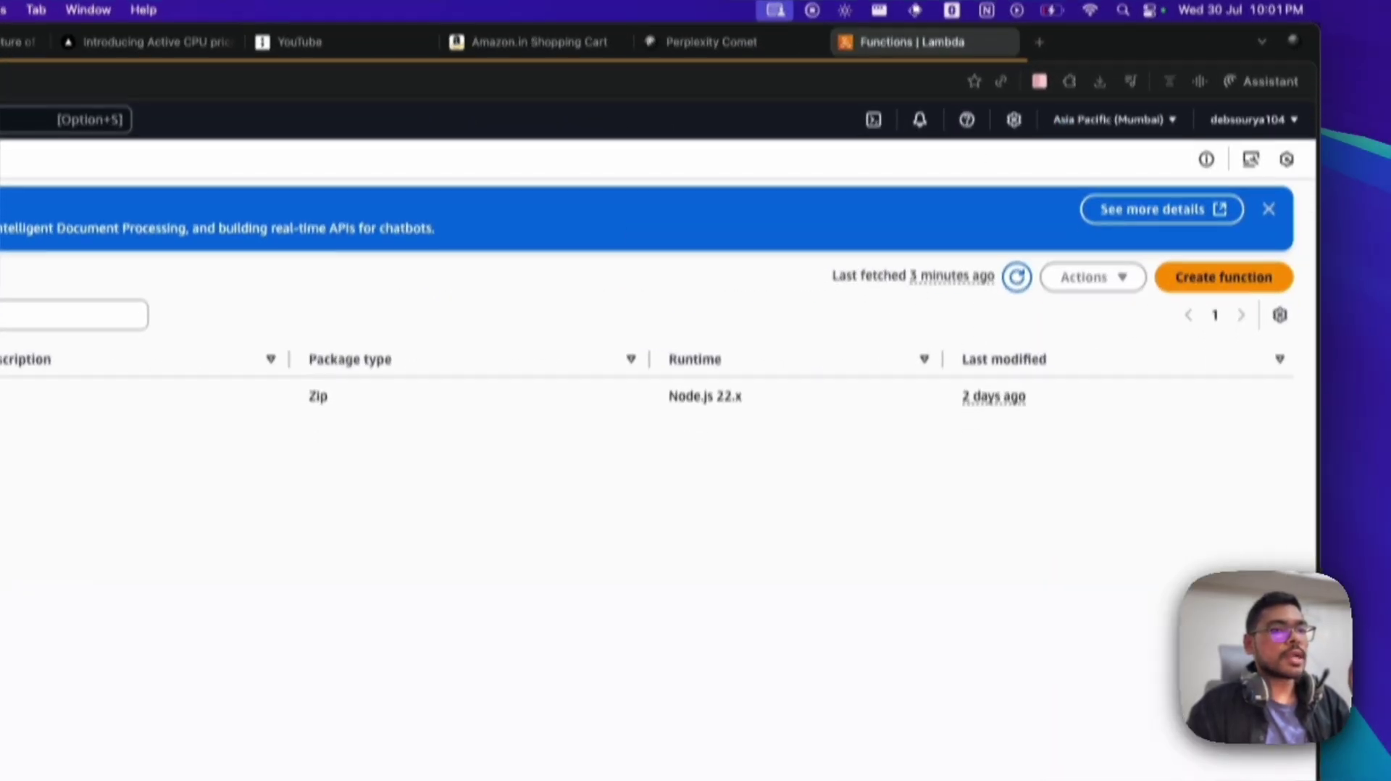
Open the Lambda Create function form, expand Additional configurations, and start the Assistant in voice mode
left_click(1234, 245)
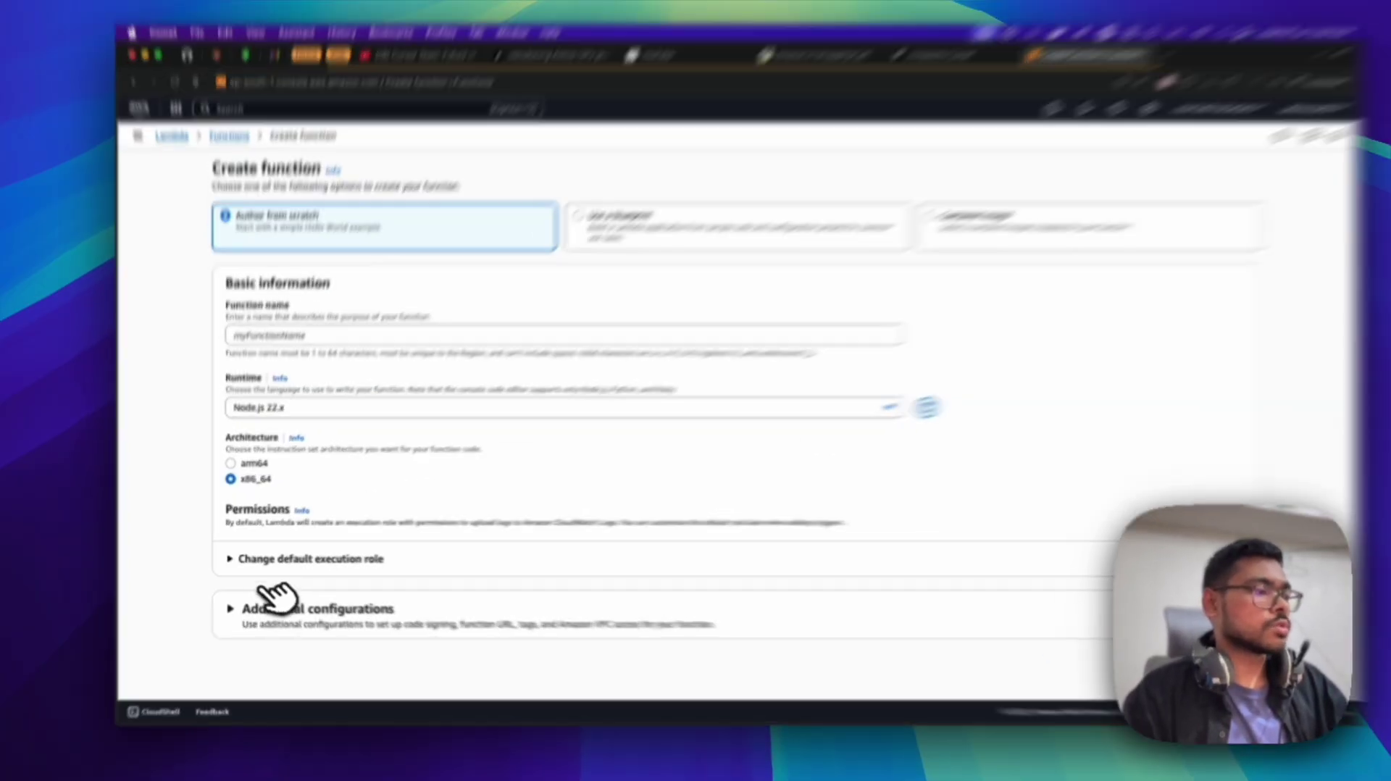
left_click(290, 606)
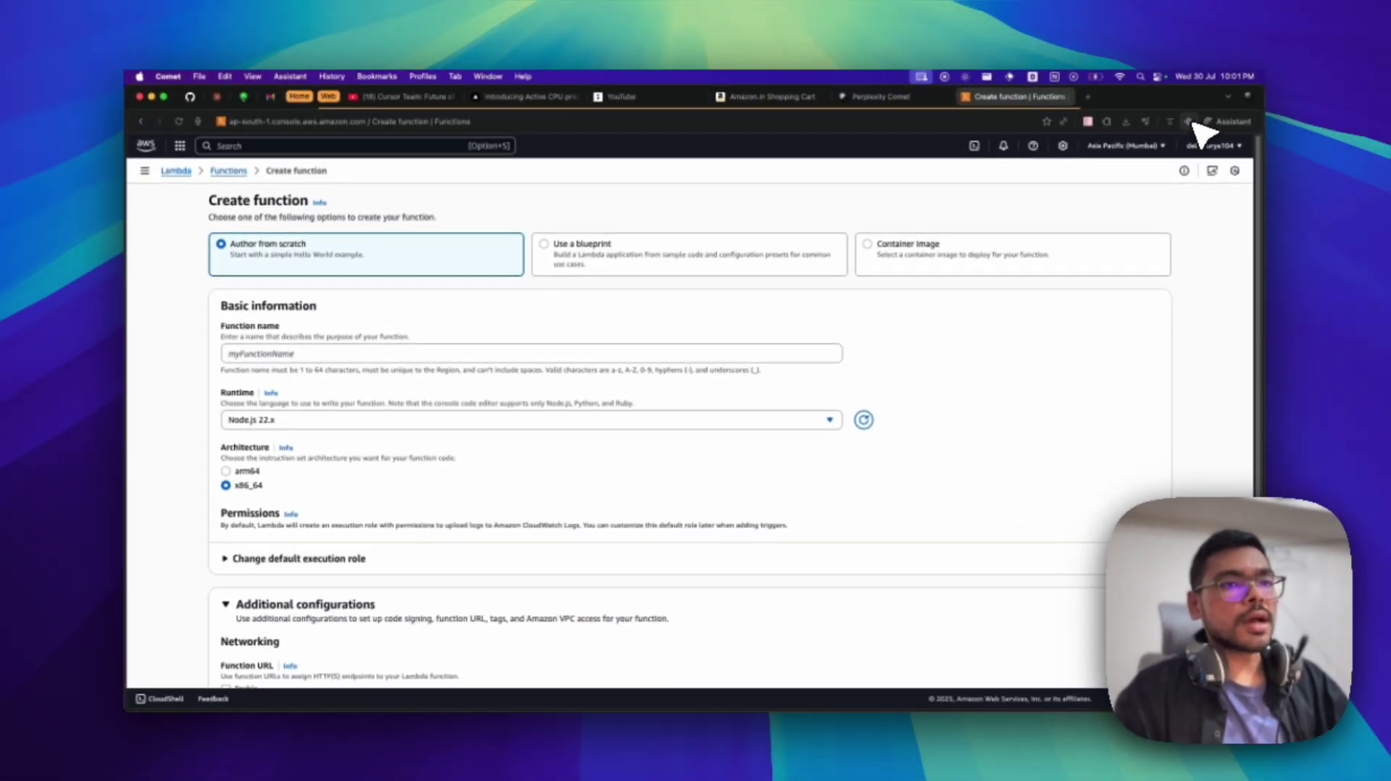
left_click(1189, 122)
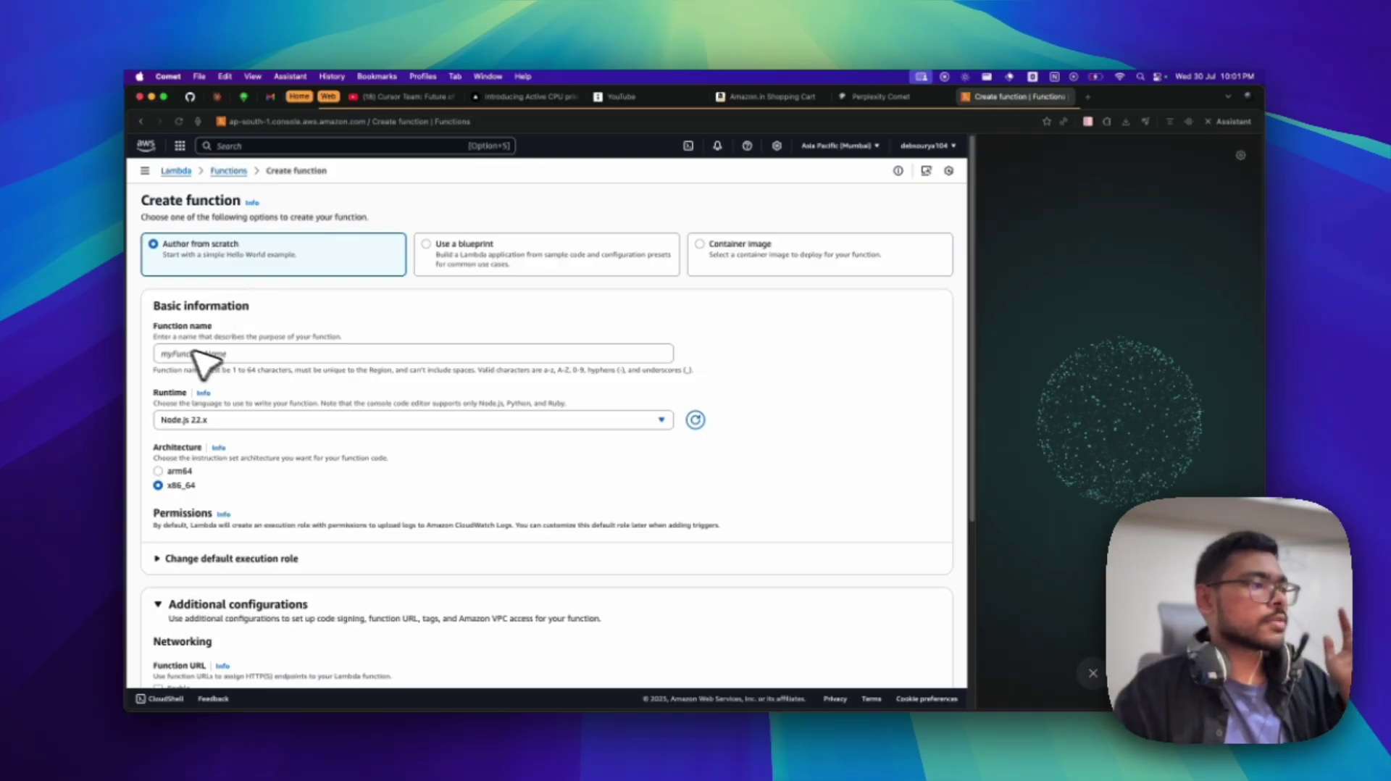
Scroll through the Node.js 22.x create-function form, then go back to the Comet Browser diagram
scroll(235, 369, "down", 1)
scroll(340, 439, "down", 1)
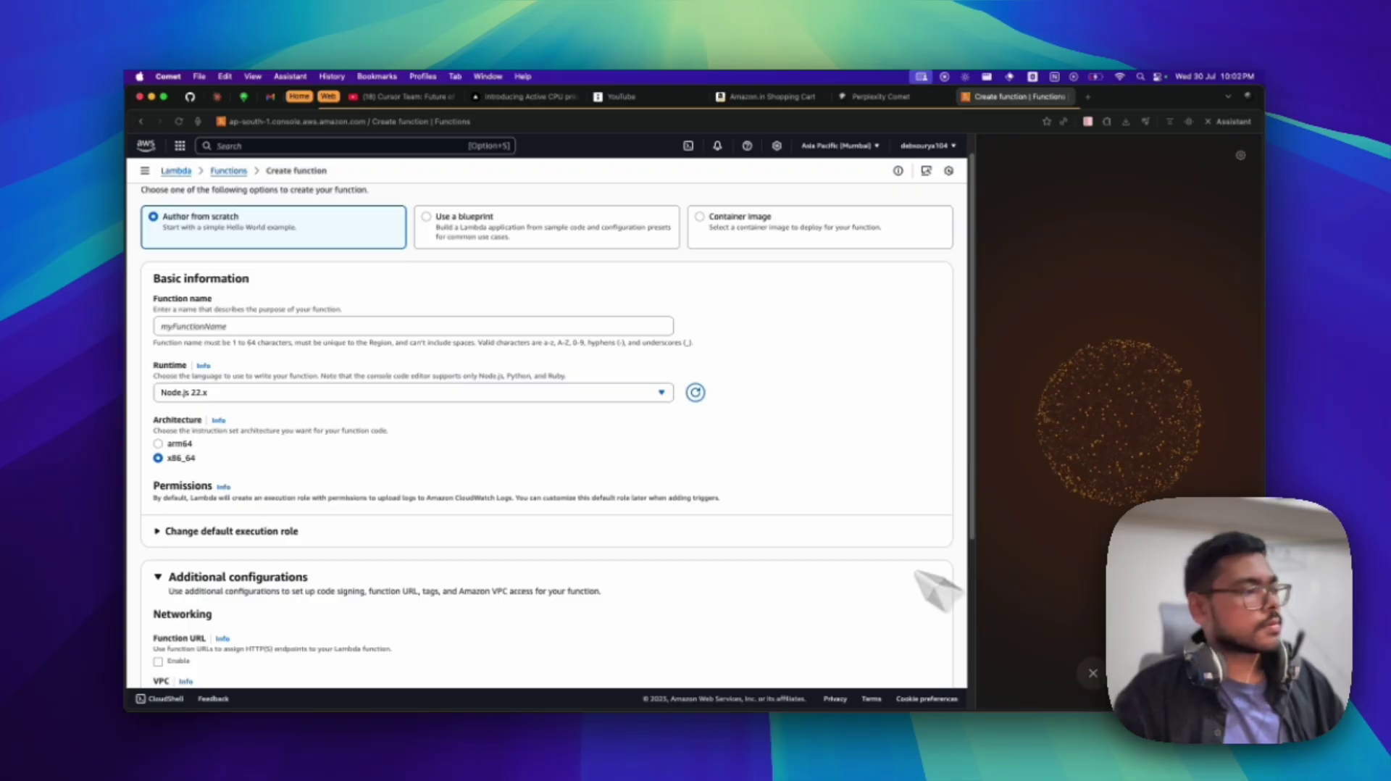
scroll(813, 497, "down", 3)
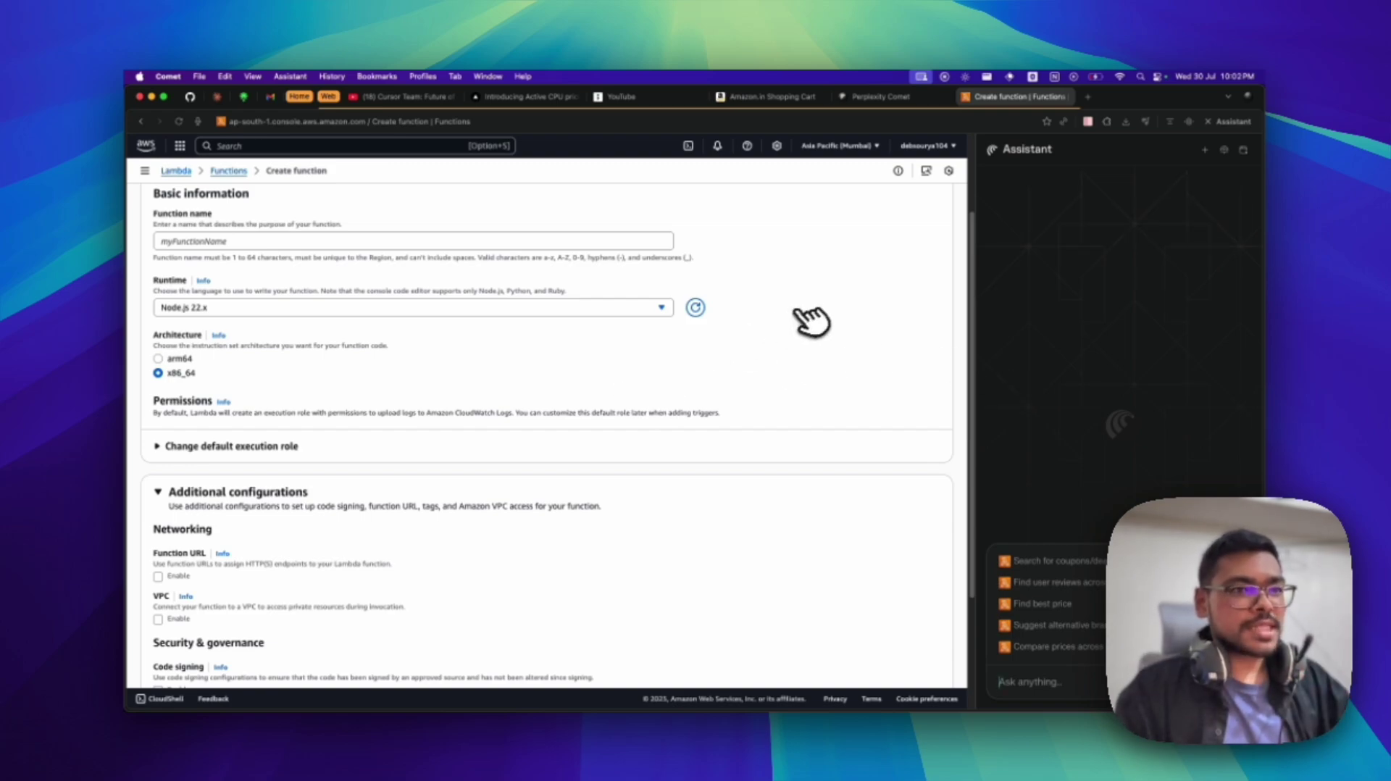
left_click(616, 96)
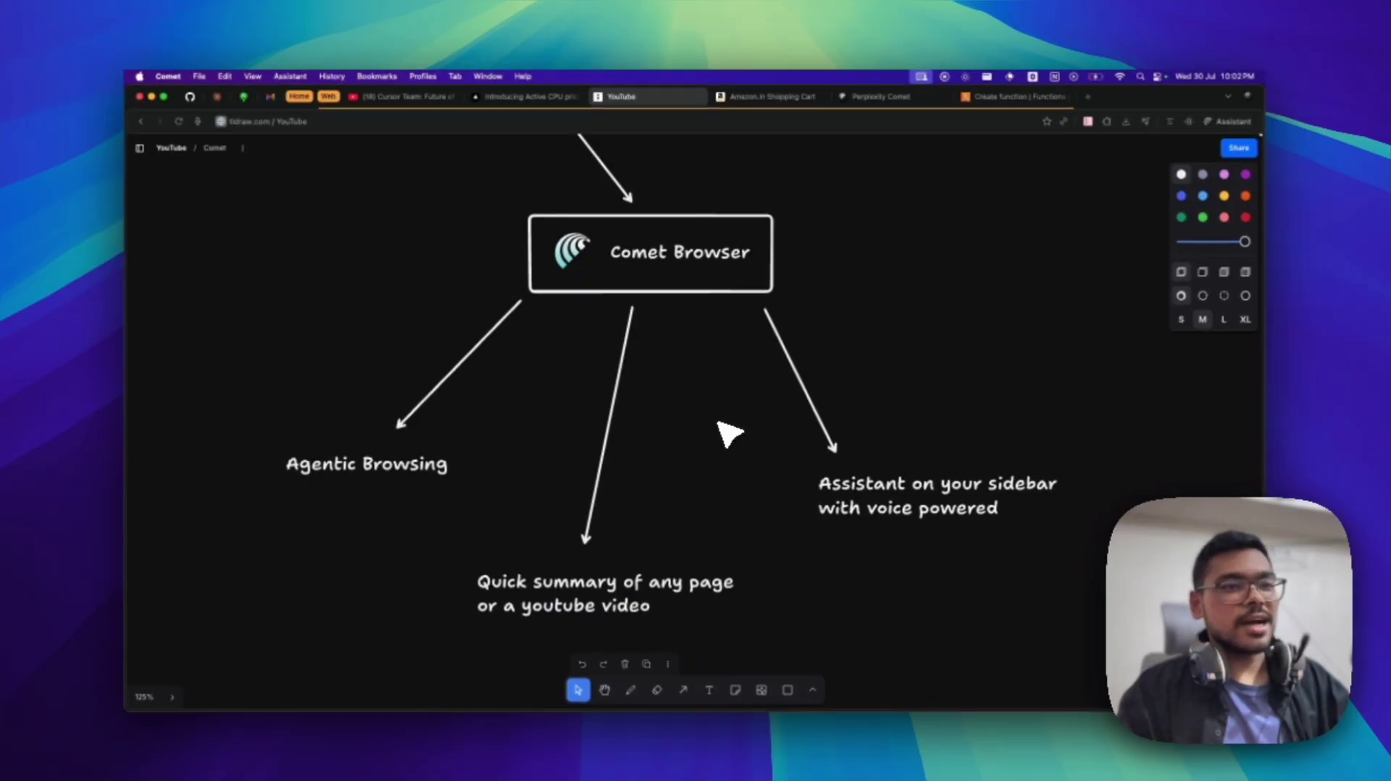
Review the Arc Browser items on the canvas and bring the 'Thinking of switching to Comet' note into view
scroll(884, 304, "up", 3)
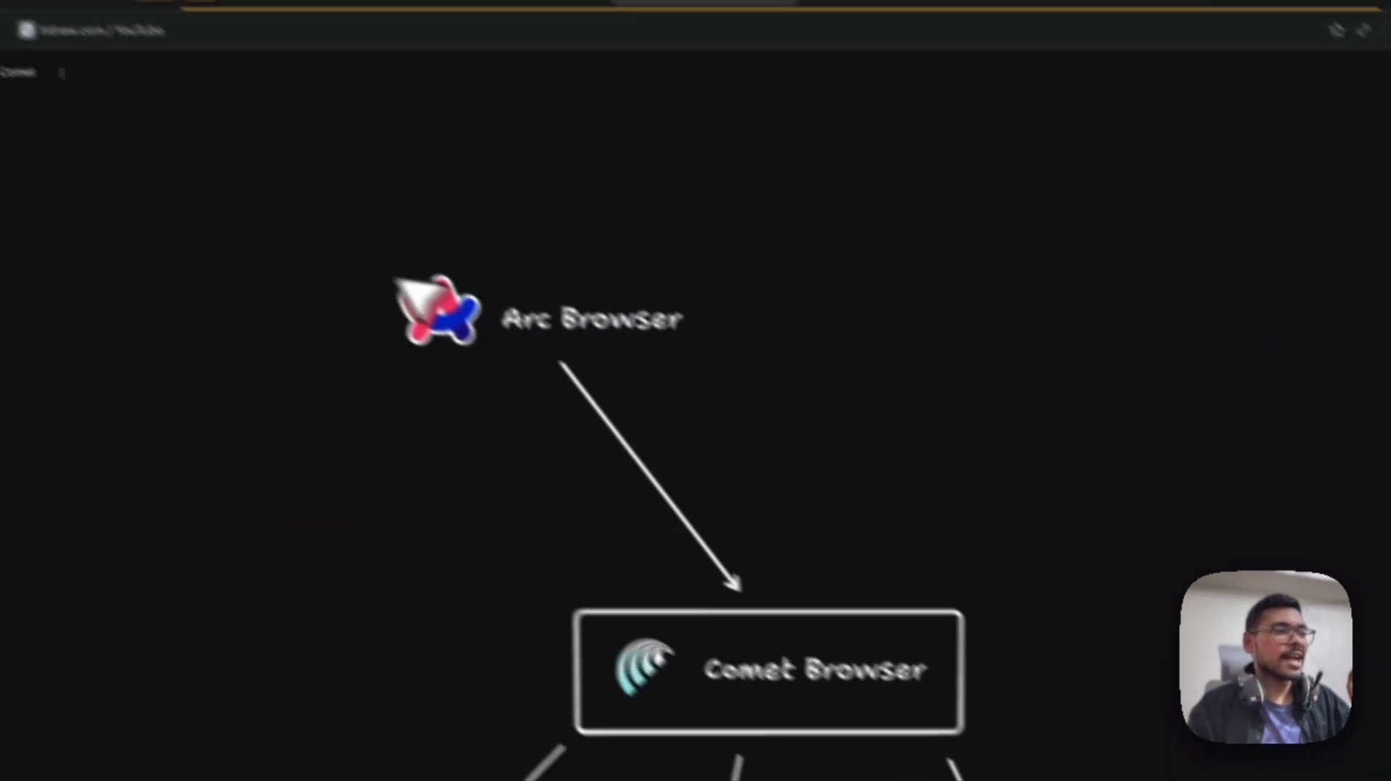
left_click_drag(398, 280, 764, 370)
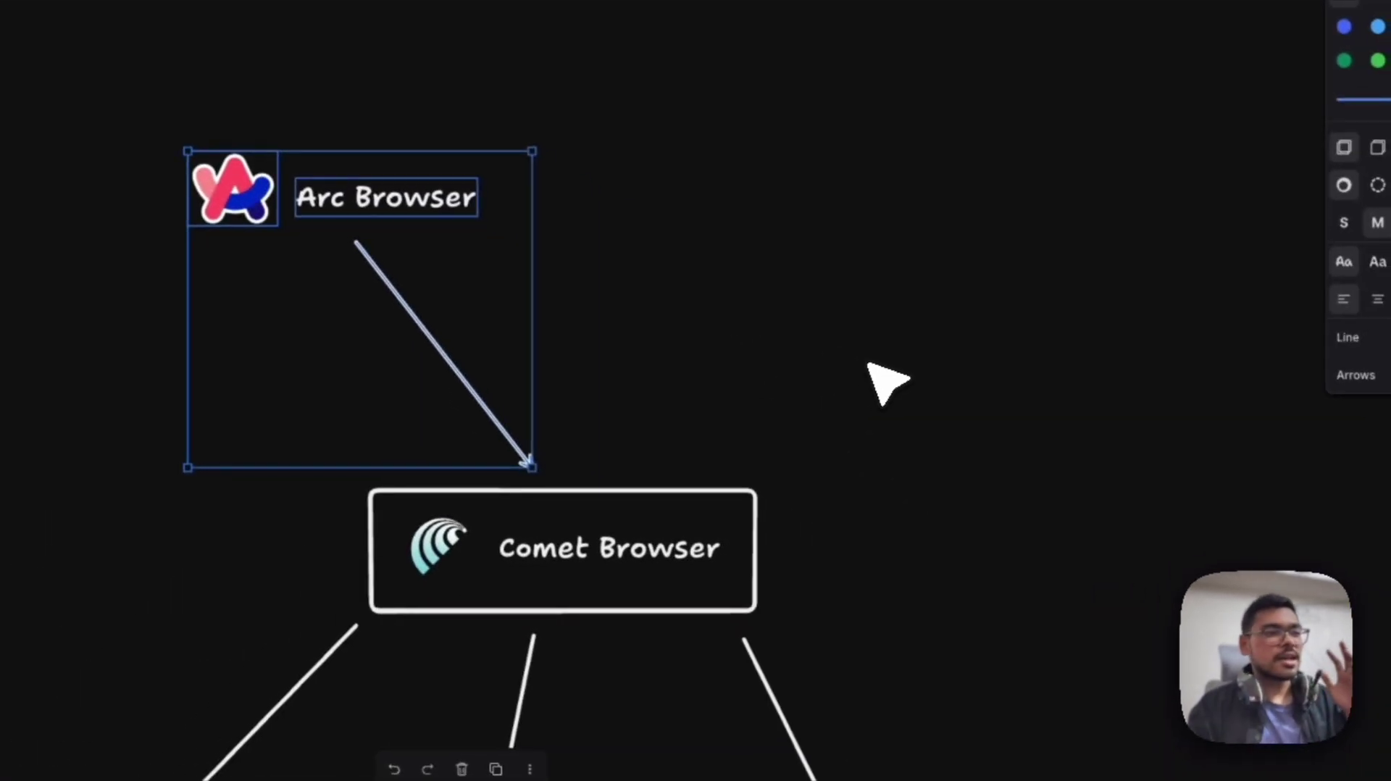
left_click(952, 346)
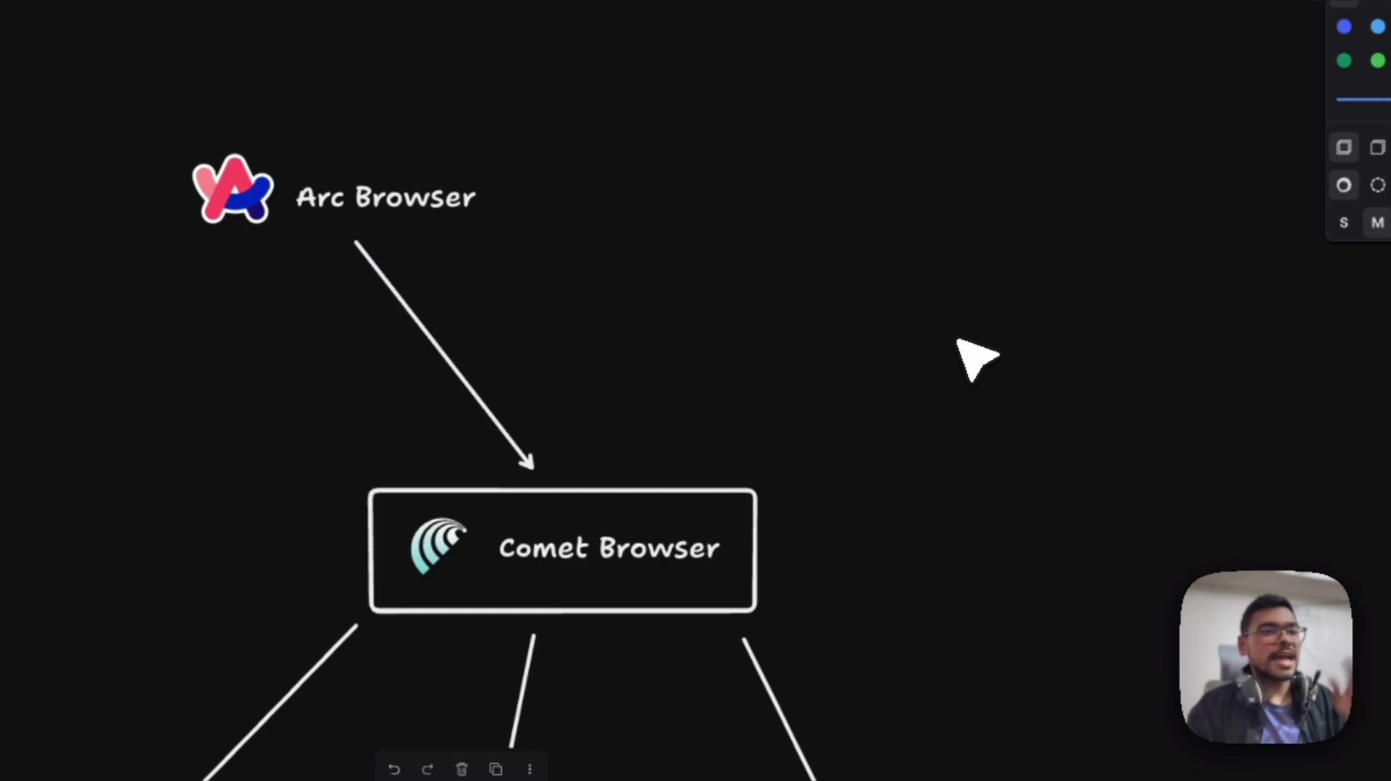
left_click_drag(1022, 373, 903, 369)
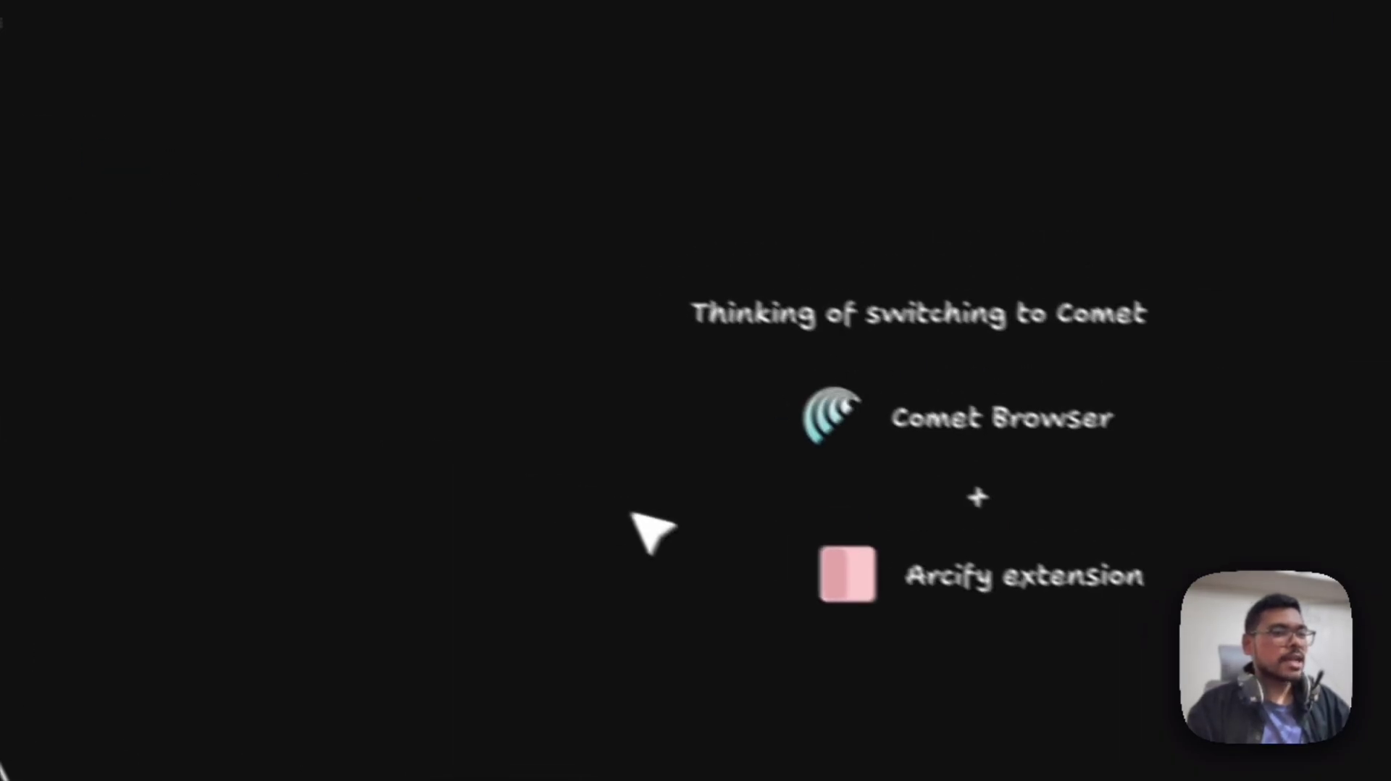
Select the title, Comet Browser items and Arcify extension icon in the switching section
left_click_drag(466, 220, 1015, 453)
left_click(1264, 480)
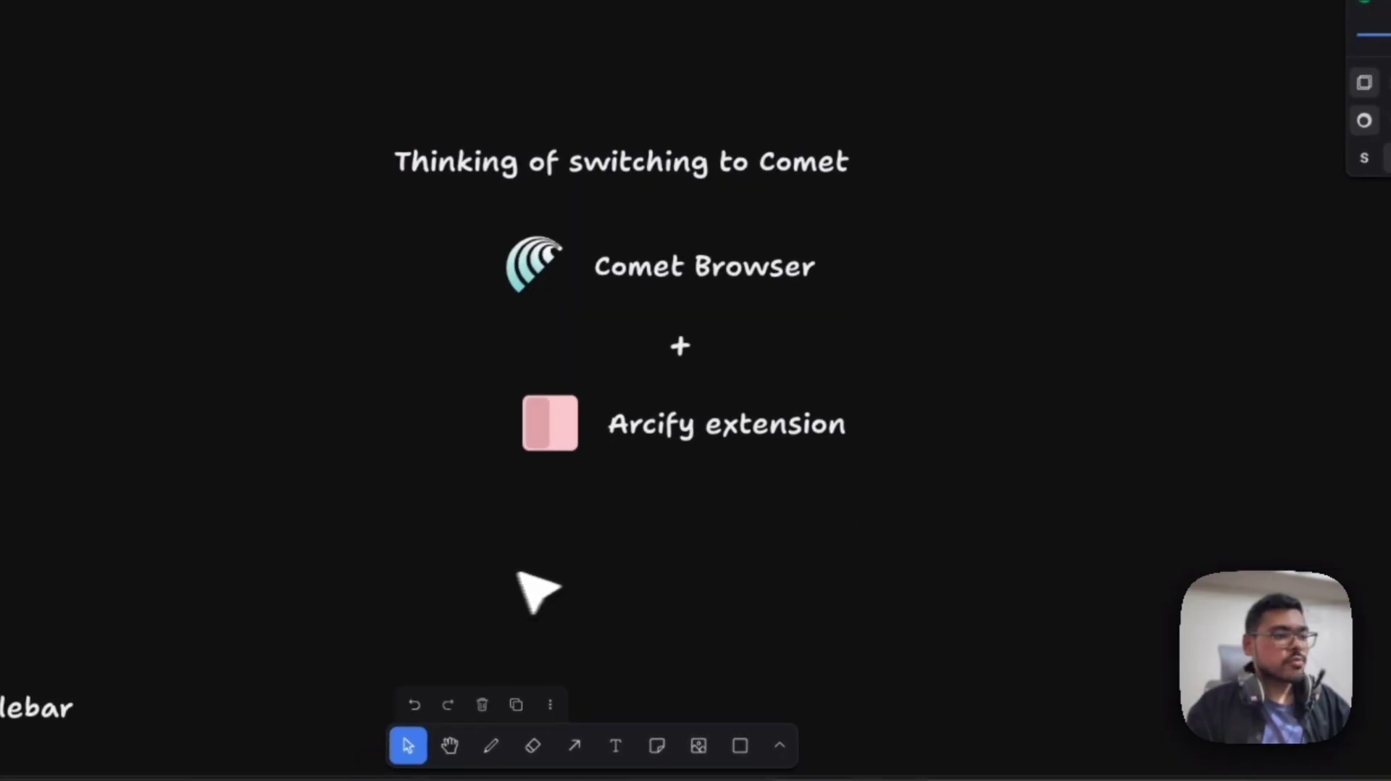
left_click_drag(565, 541, 910, 397)
left_click(932, 488)
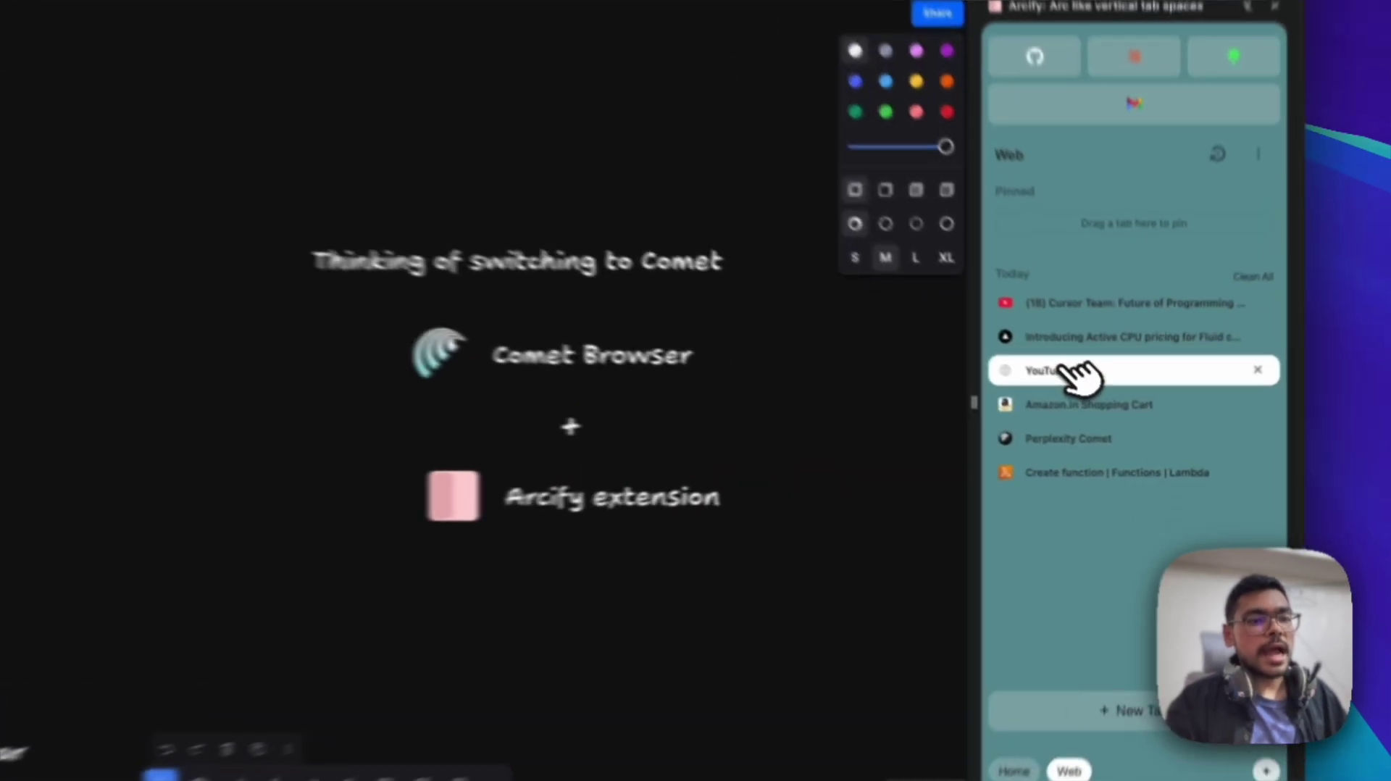
Move the YouTube tab above the Vercel article in Arcify, visit Home, then return to the diagram
left_click_drag(1098, 398, 1089, 389)
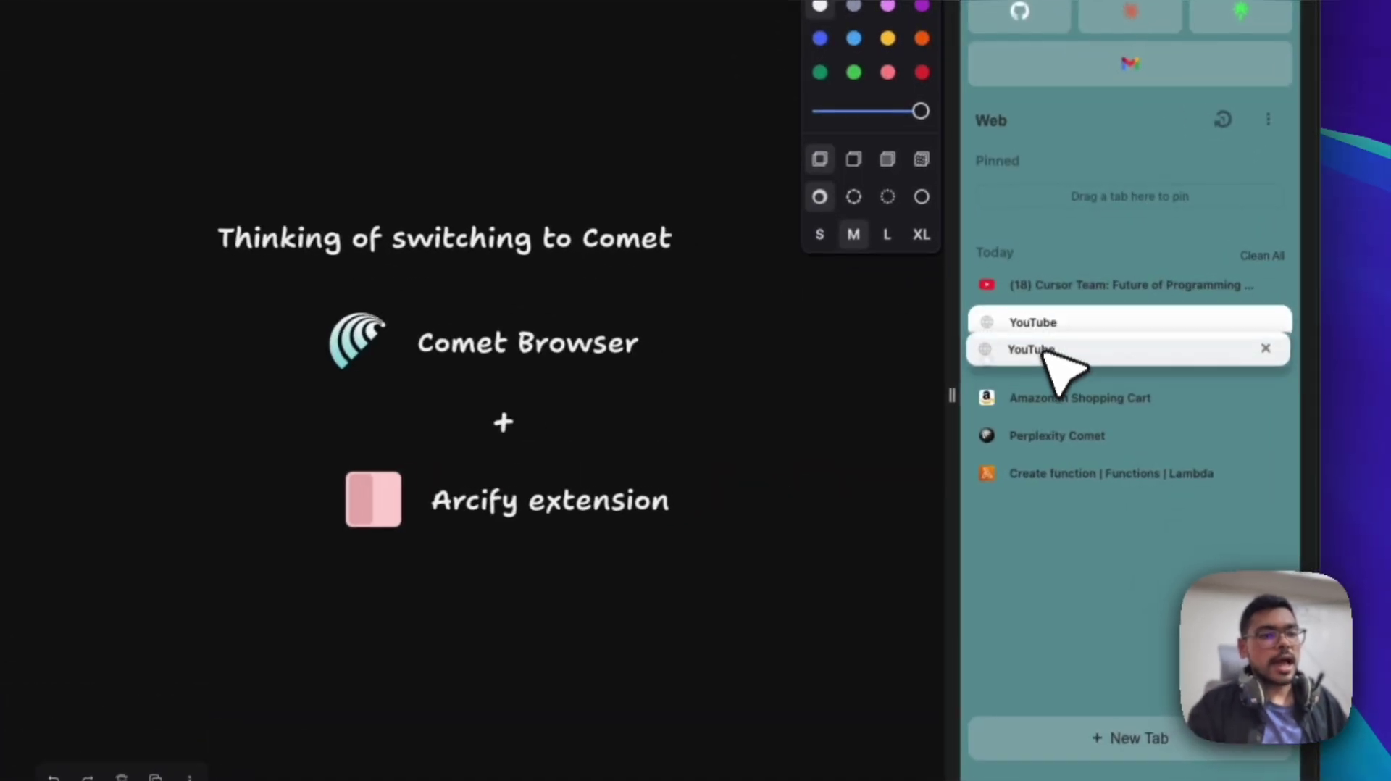
left_click_drag(1045, 348, 1046, 319)
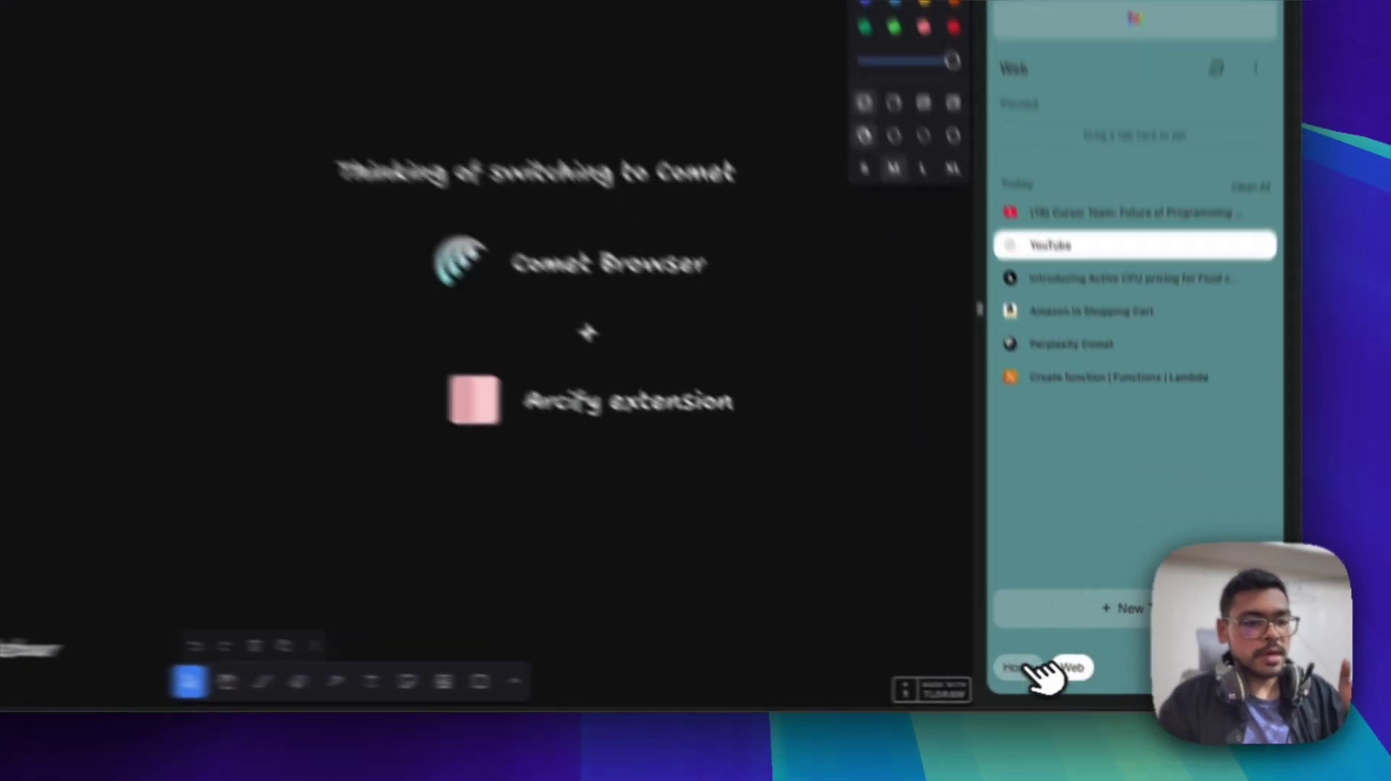
left_click(1064, 680)
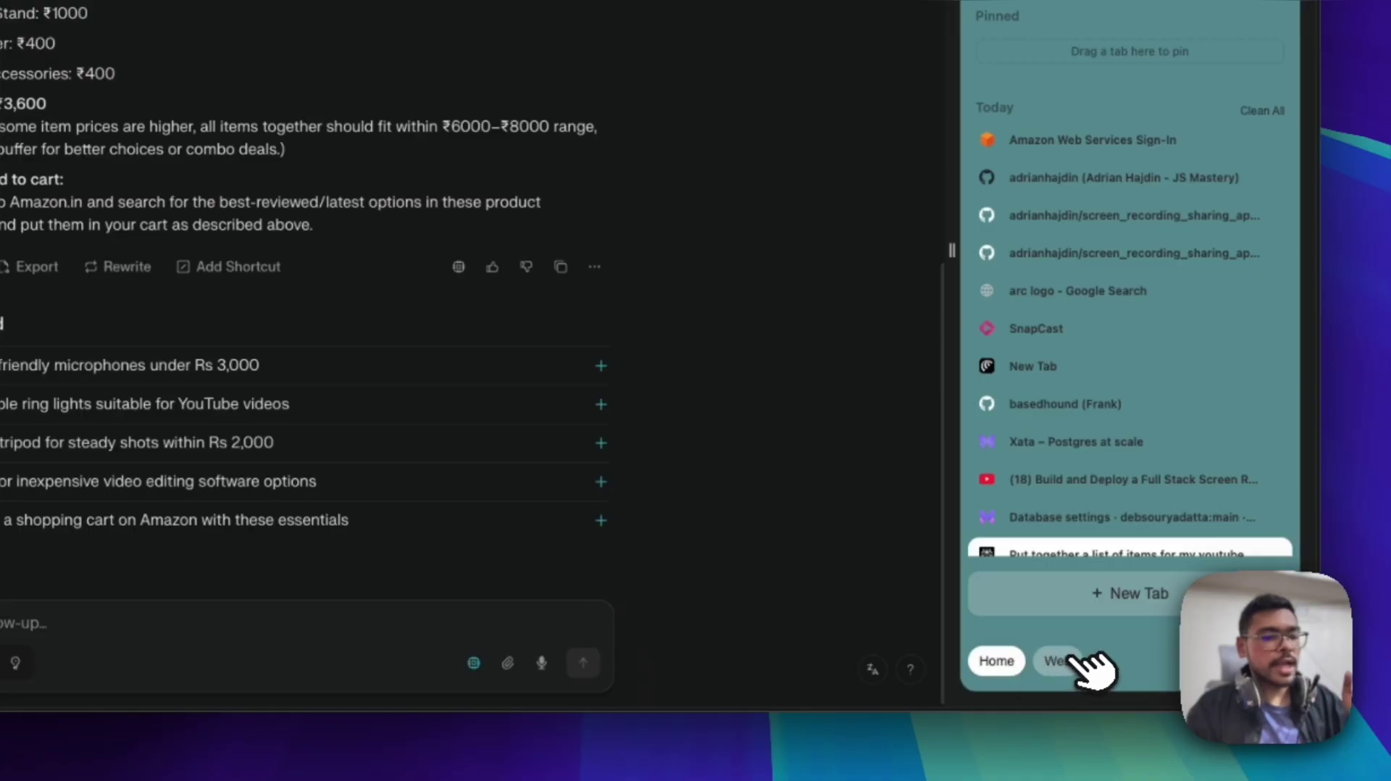
left_click(1056, 661)
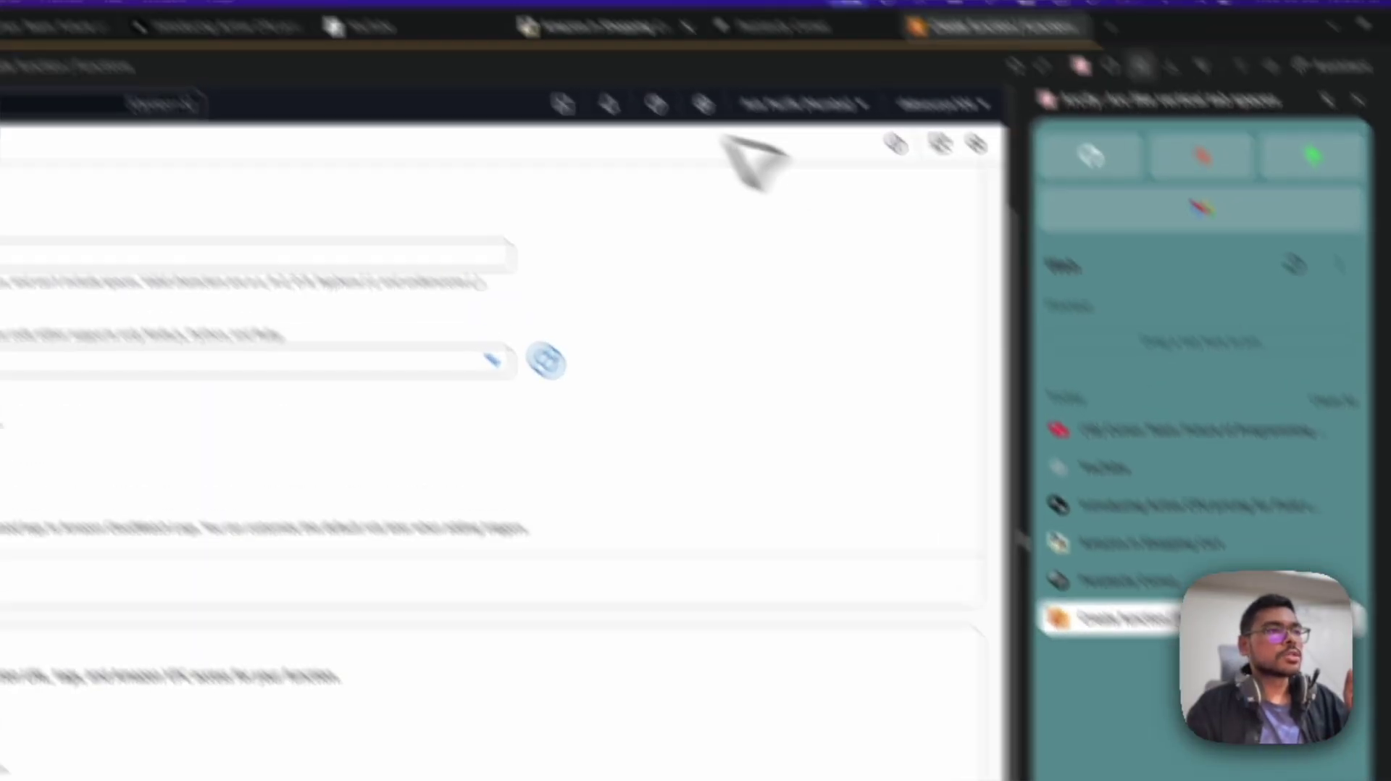
left_click(555, 119)
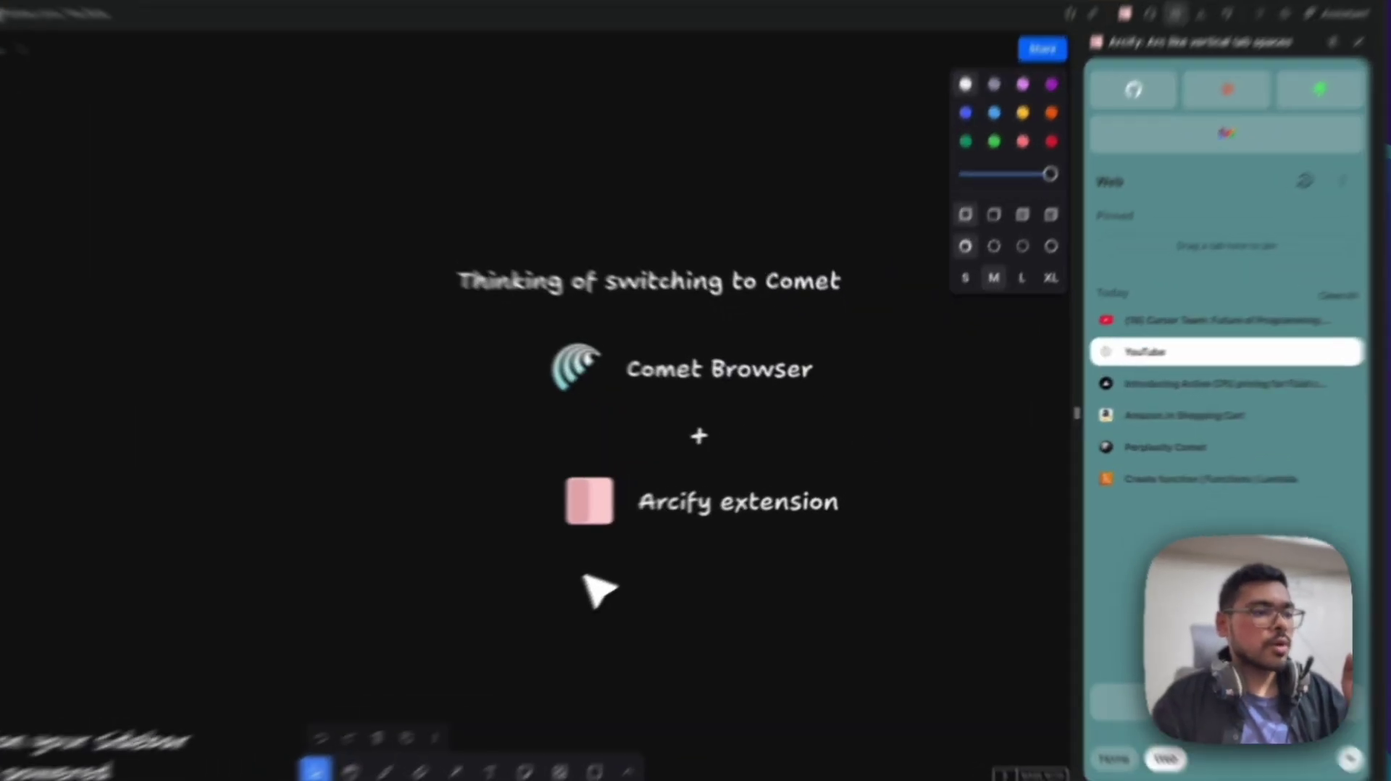
left_click_drag(678, 542, 895, 489)
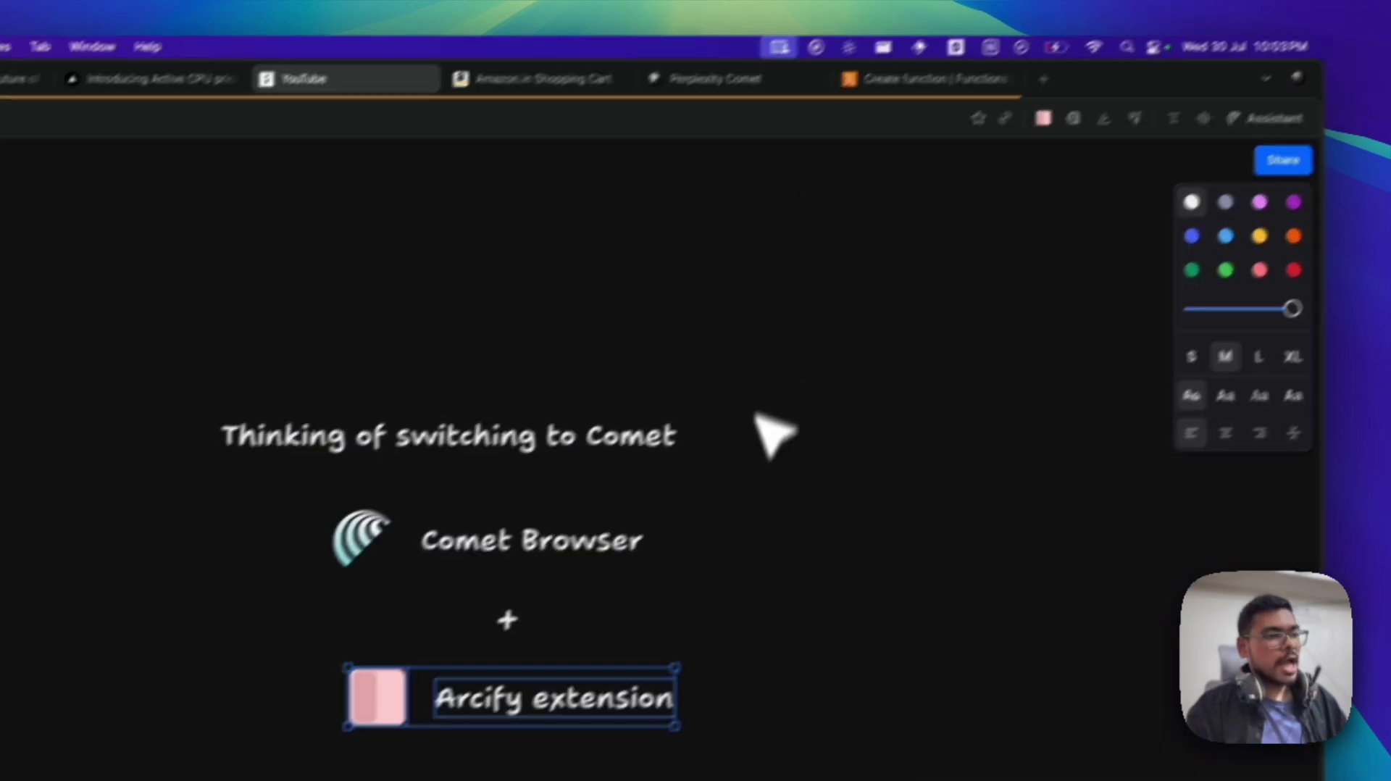
Select the whole 'Thinking of switching to Comet' group and scroll to the Comet Browser node
left_click_drag(174, 360, 837, 780)
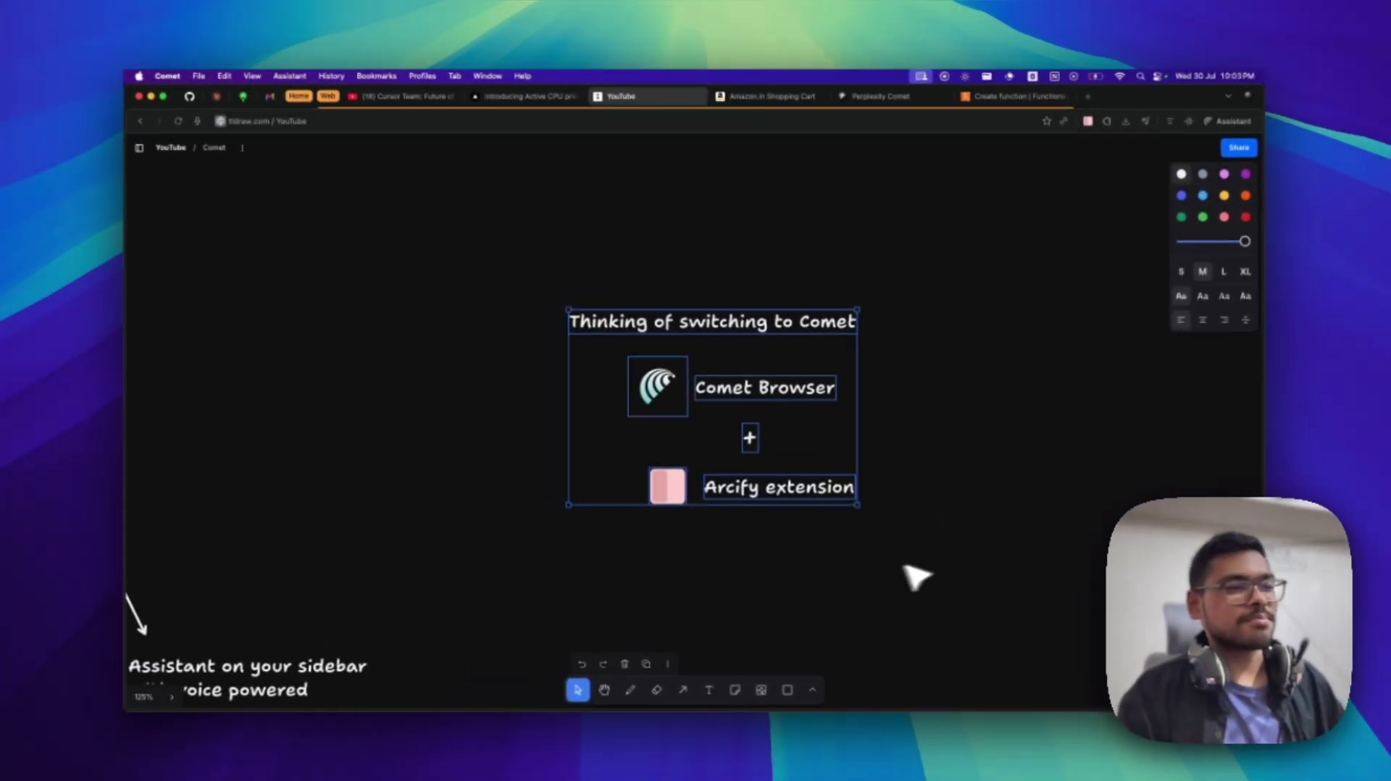
scroll(846, 576, "left", 5)
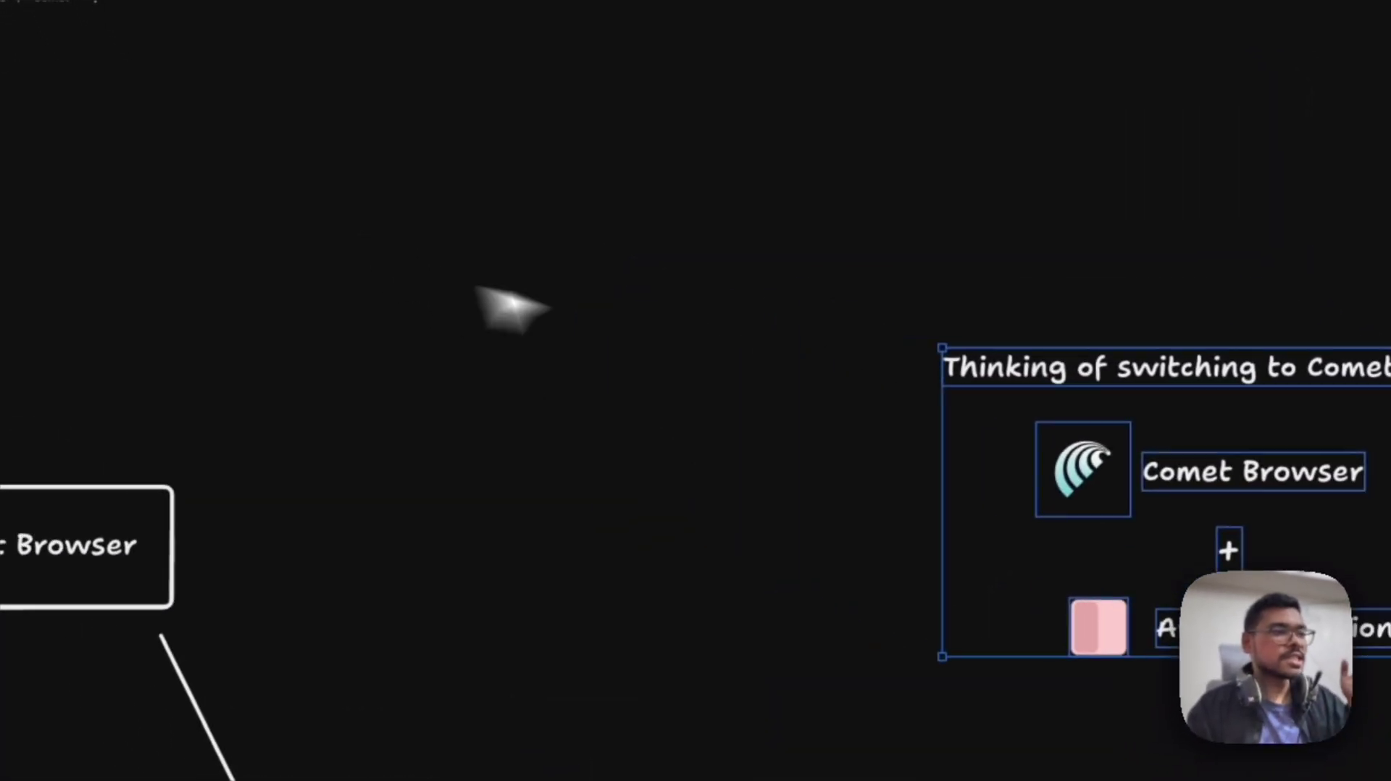